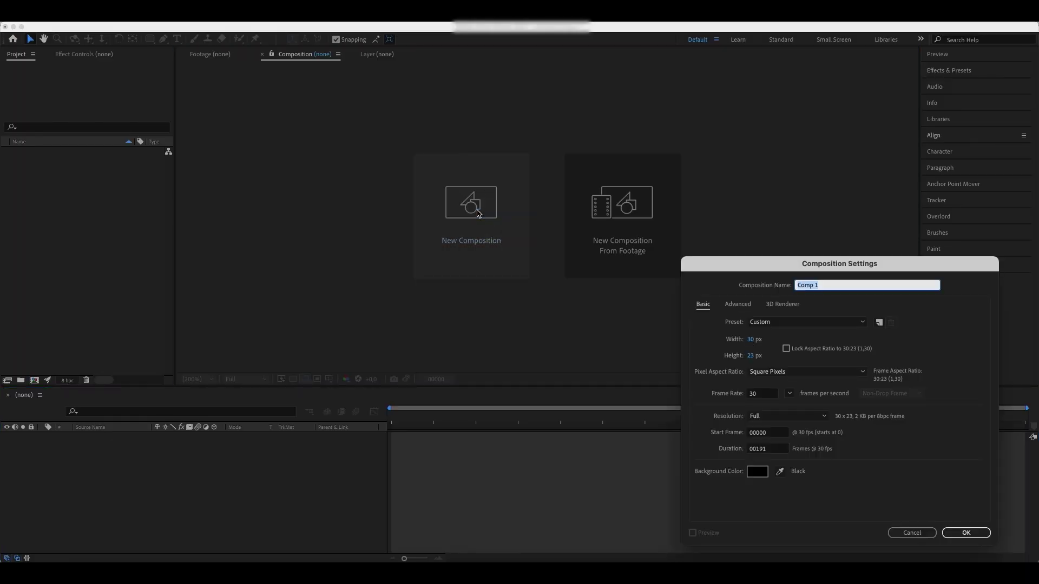
- Set the new composition to 30 × 23 px and begin naming it RGB_Dots
click(752, 339)
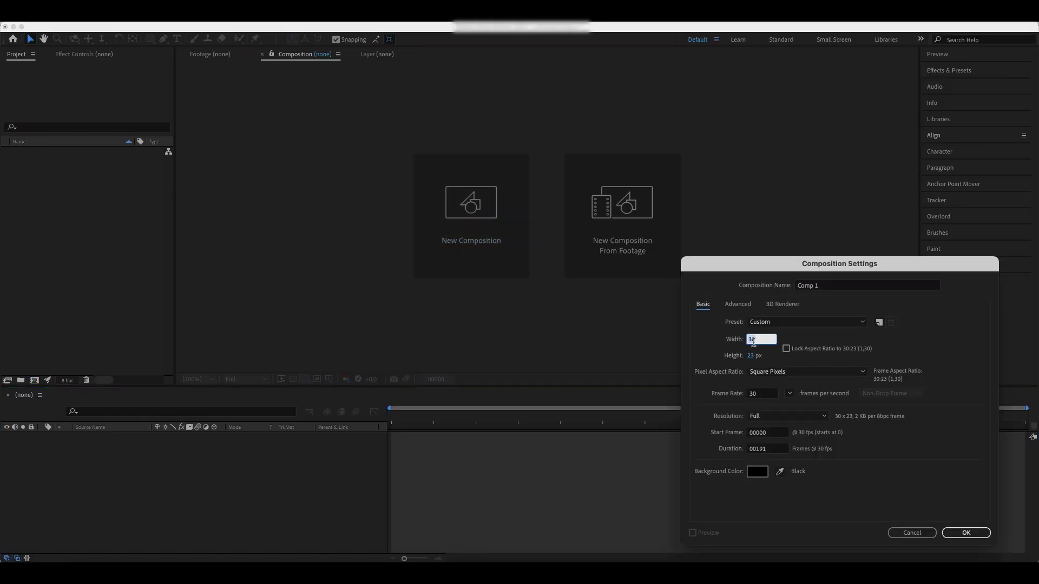
click(752, 357)
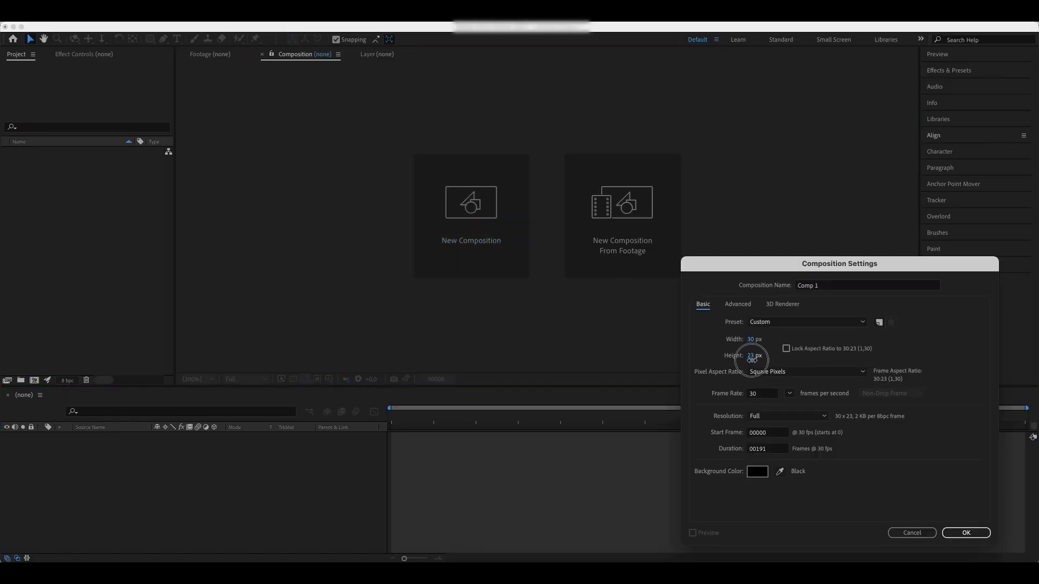
double_click(832, 287)
triple_click(832, 287)
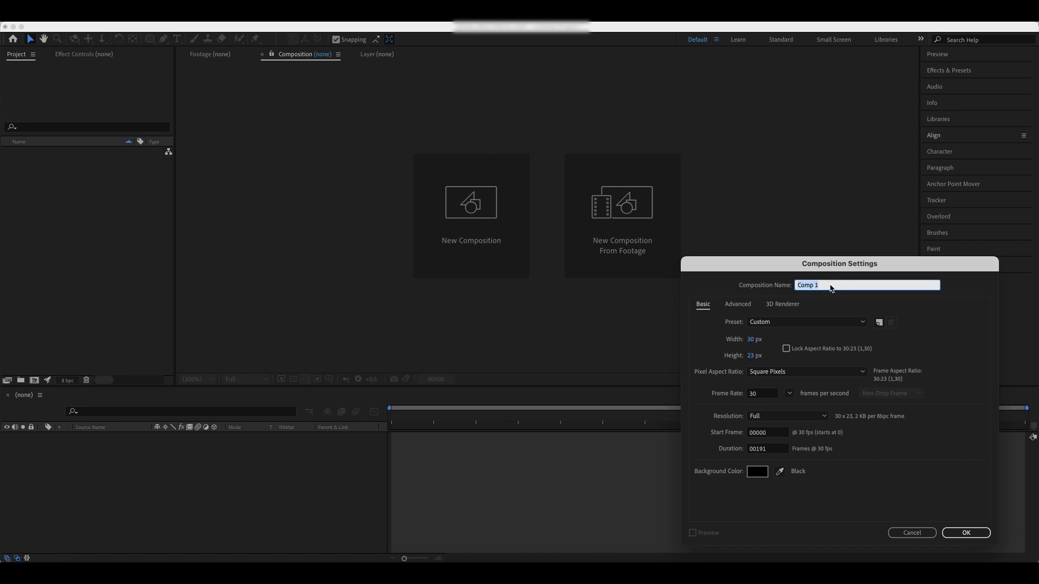
text(RGB_Dots)
- Confirm the RGB_Dots composition and draw a tall white rounded bar at the frame's left
key(Return)
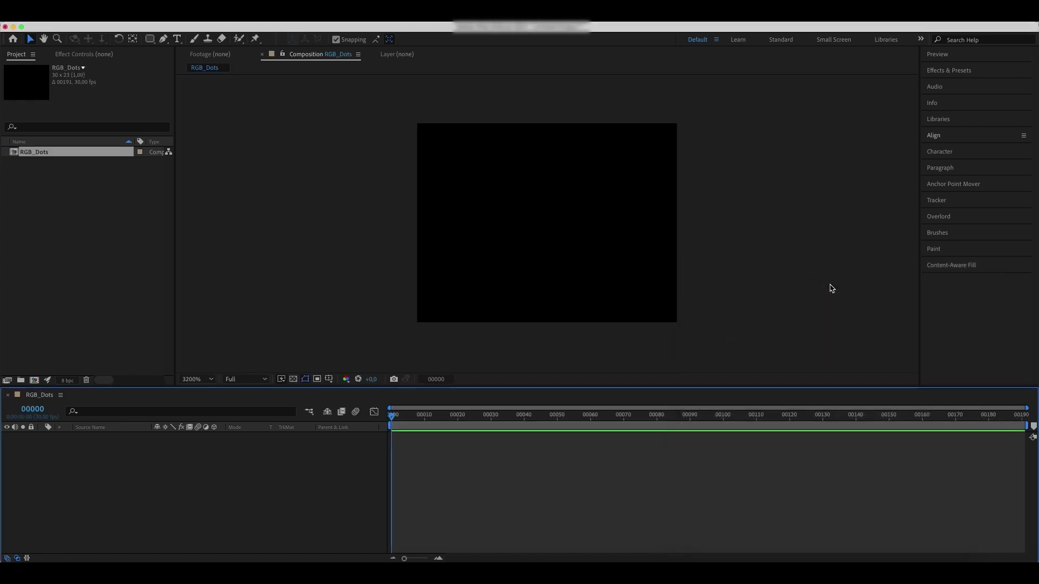
key(q)
click(431, 133)
drag(431, 132, 496, 314)
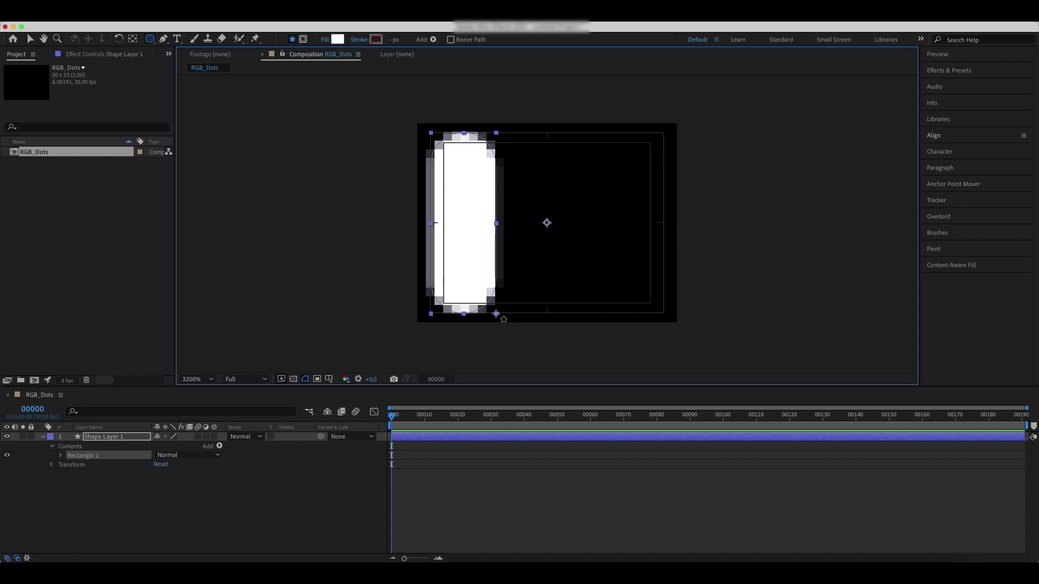
- Duplicate the bar twice with Ctrl+D, nudging each copy to the right
key(comma)
key(super+d)
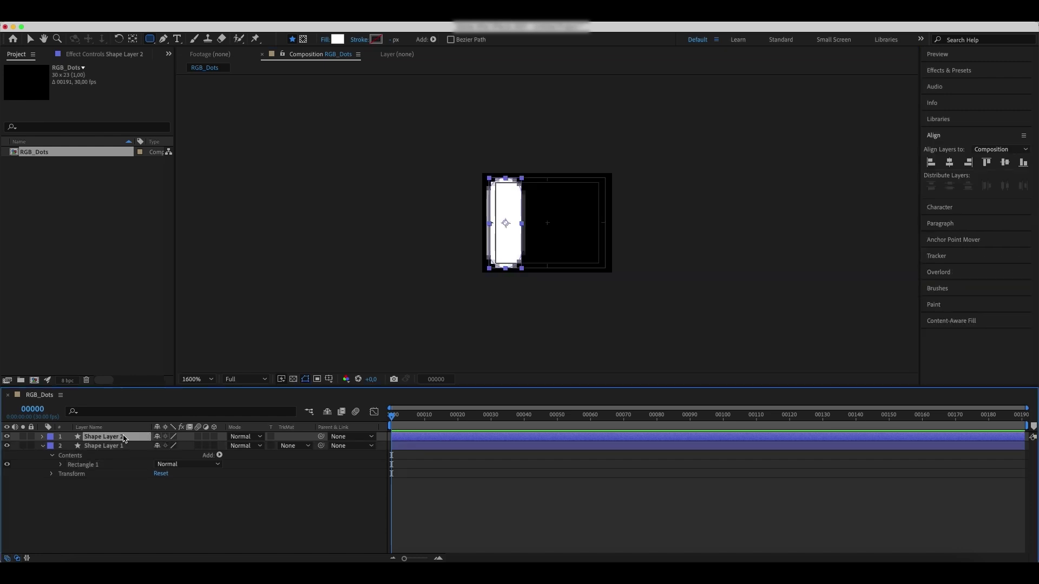
key(Right)
key(Right)
key(Right)
key(Right)
key(Right)
key(Right)
key(Right)
key(Right)
key(Right)
key(Right)
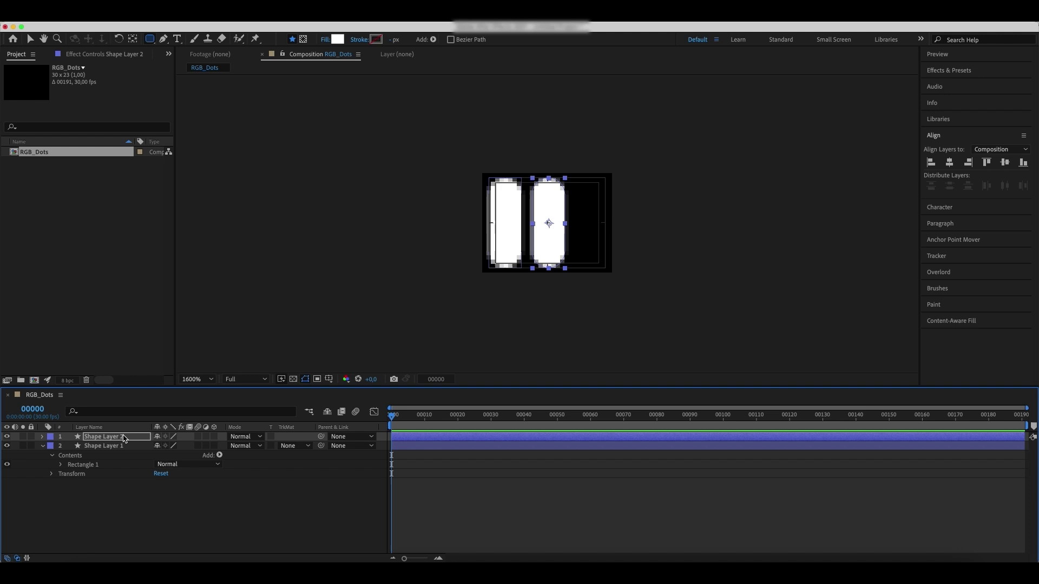
key(super+d)
key(Right)
key(Right)
key(Right)
key(Right)
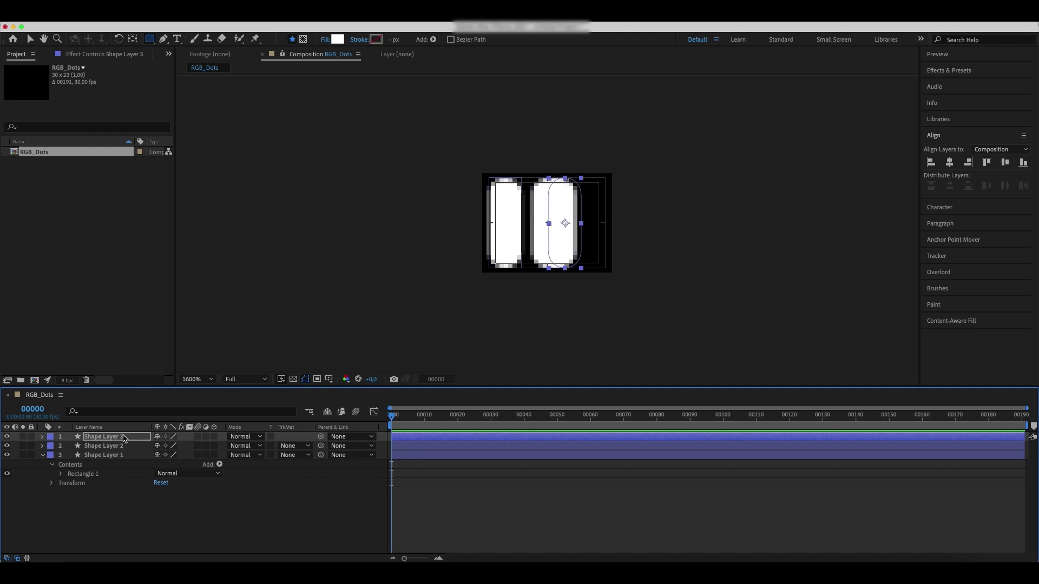
key(Right)
key(Right)
key(Right)
key(Right)
key(Right)
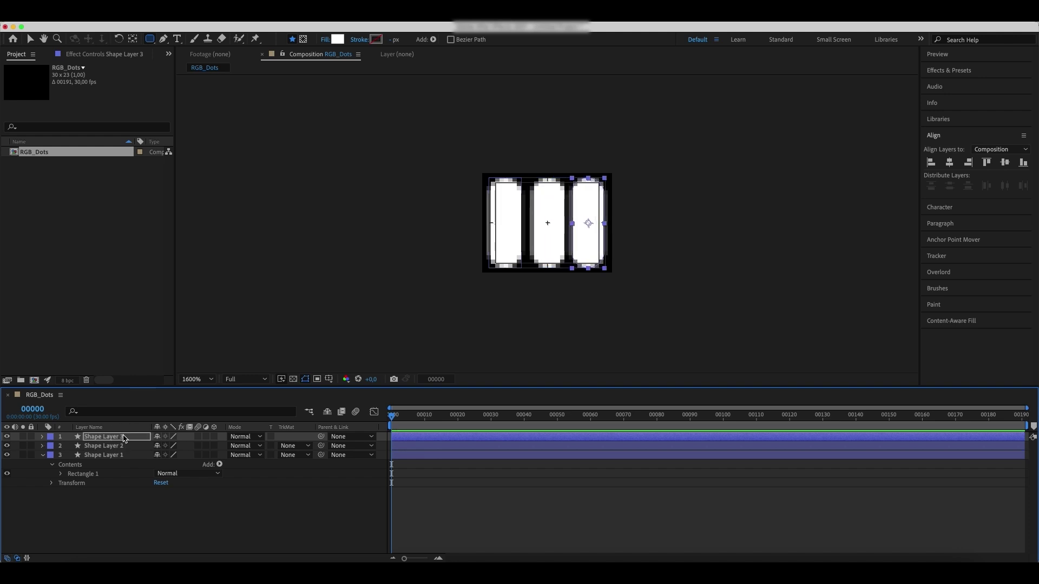
- Center Shape Layer 2, the middle bar, horizontally in the composition
click(108, 447)
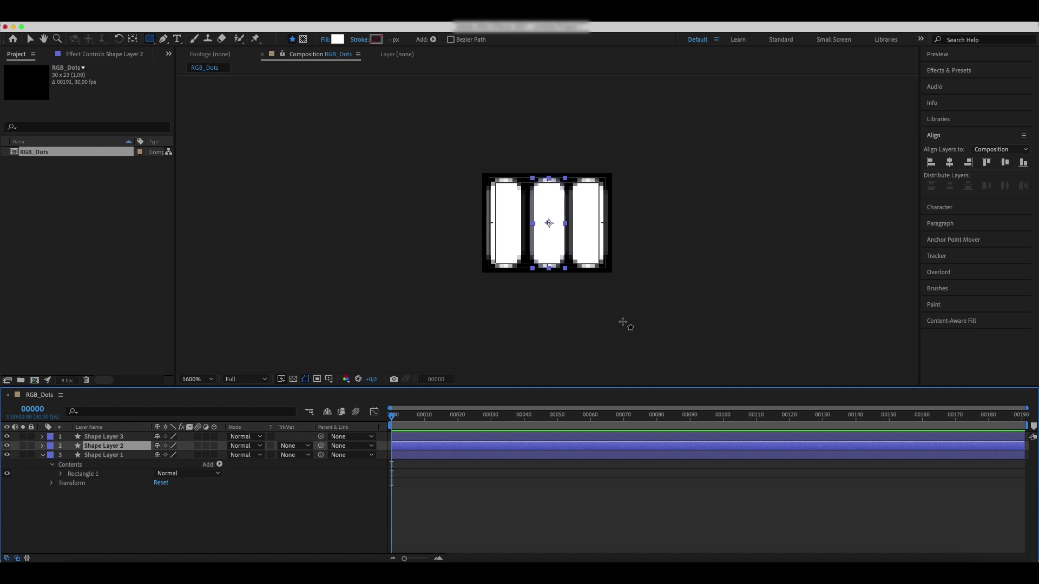
click(953, 163)
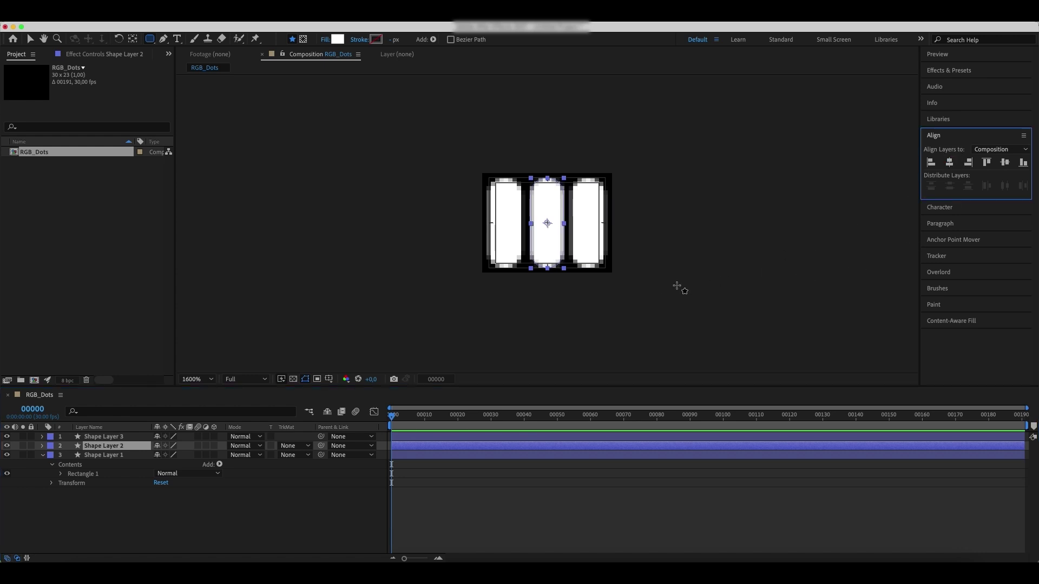
click(30, 39)
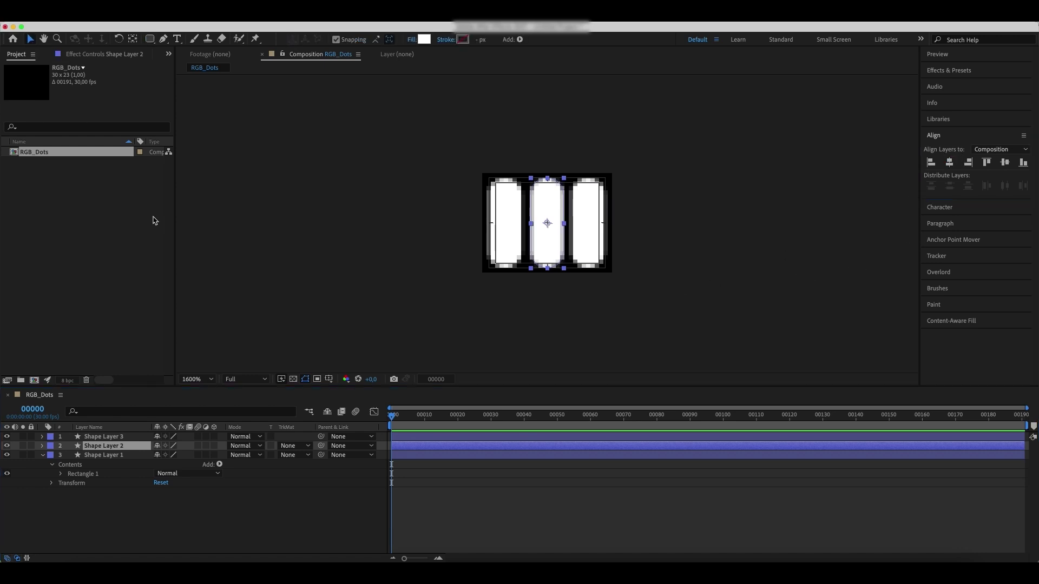
click(393, 336)
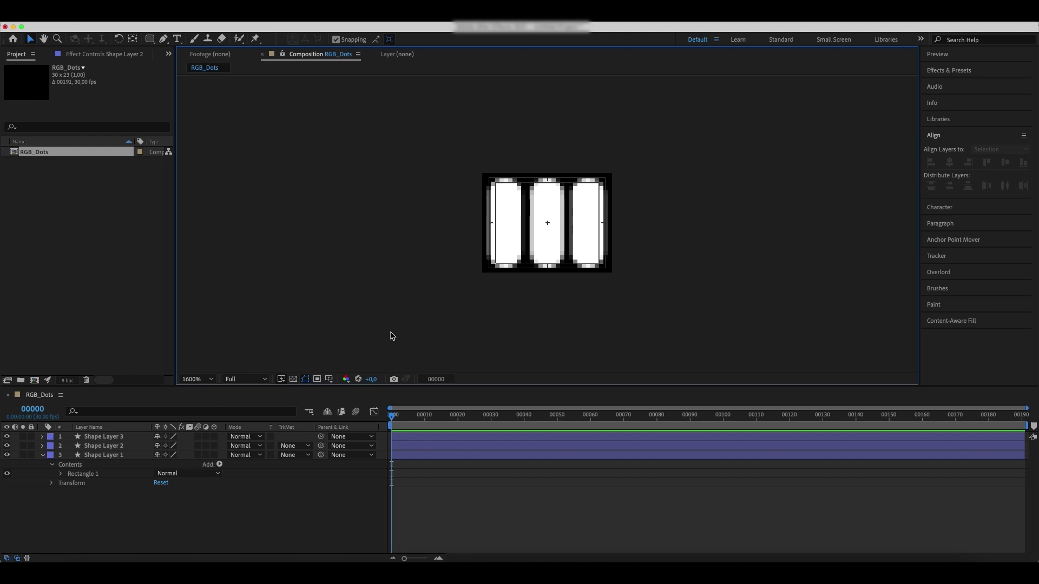
- Rename the left, middle and right bar layers R, G and B
key(period)
click(462, 223)
key(Return)
text(R)
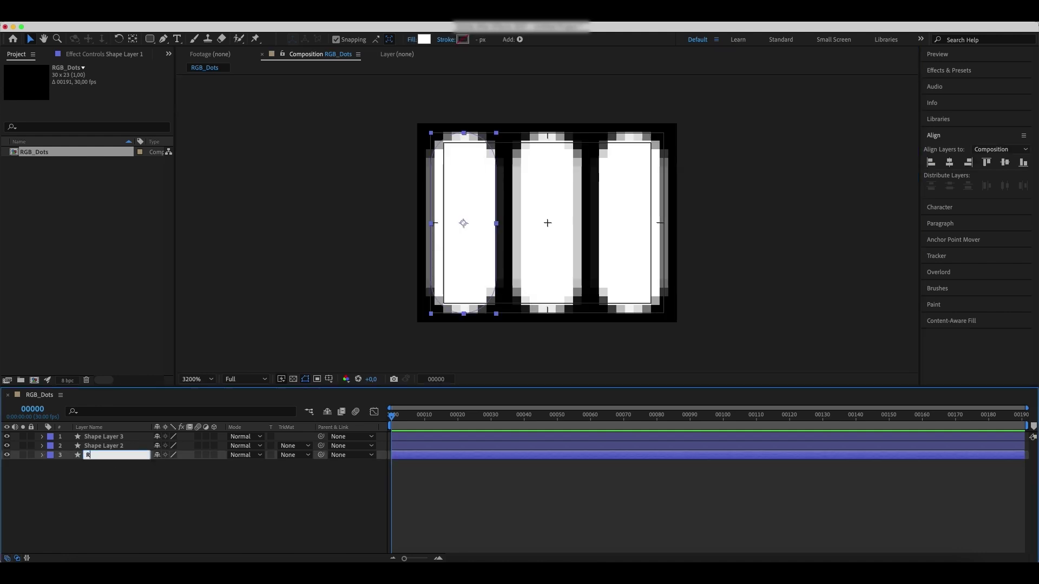
key(Return)
click(547, 223)
key(Return)
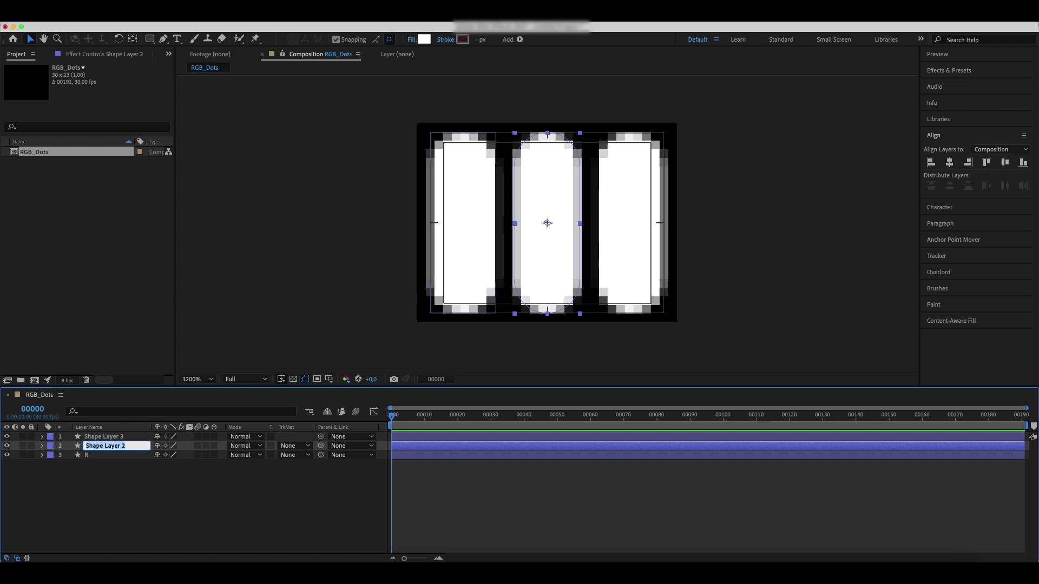
text(G)
key(Return)
key(super+Up)
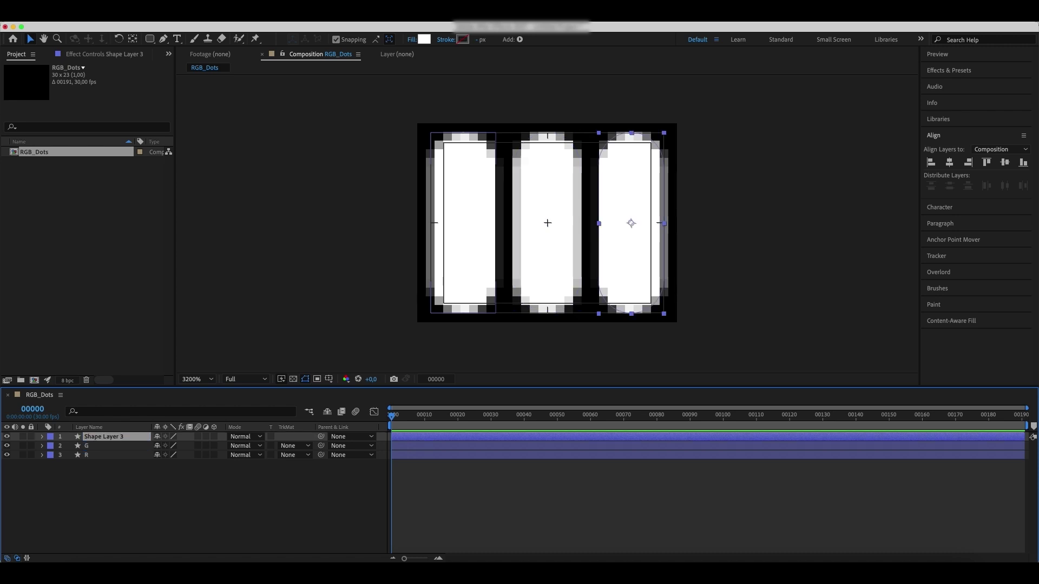
key(Return)
text(B)
key(Return)
- Fill layer R with red and layer G with green 00DB00
click(116, 456)
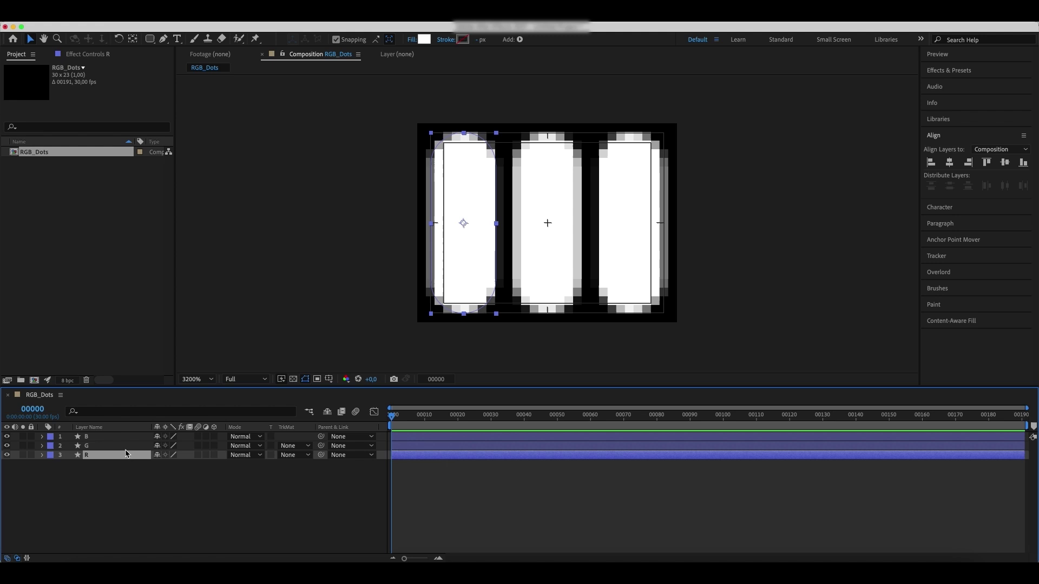
click(424, 40)
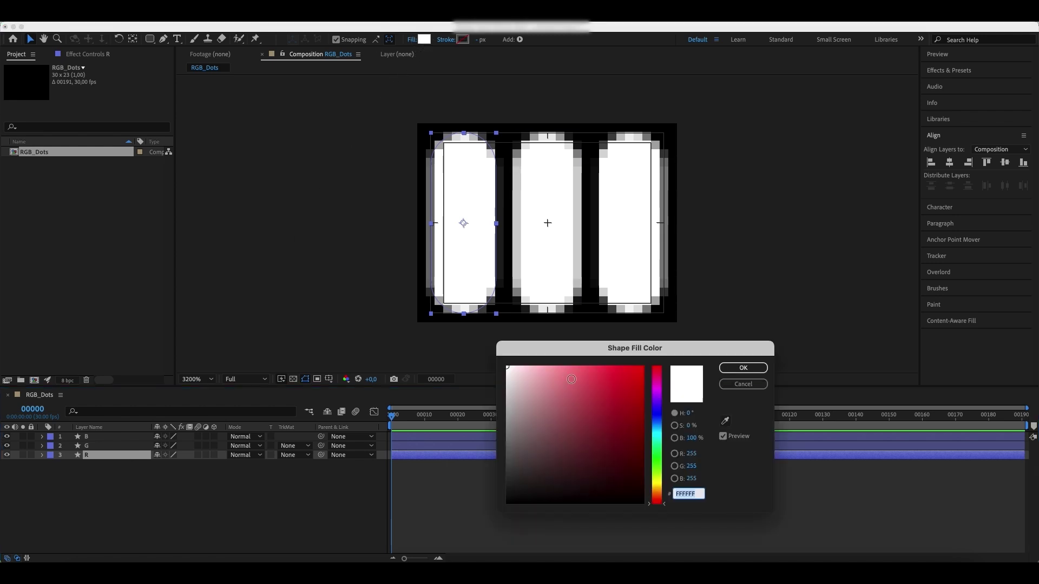
click(571, 379)
click(743, 368)
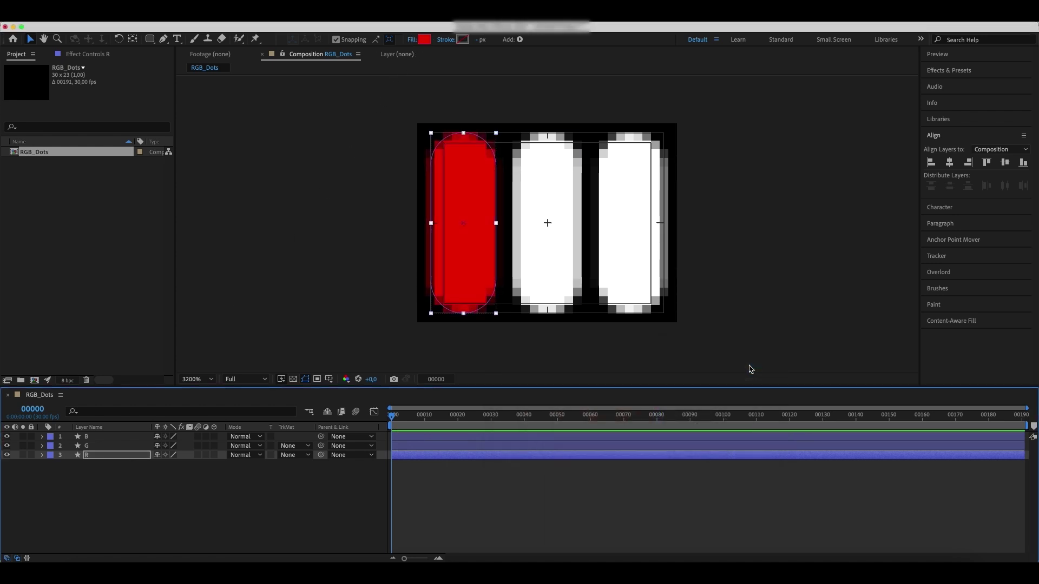
click(108, 446)
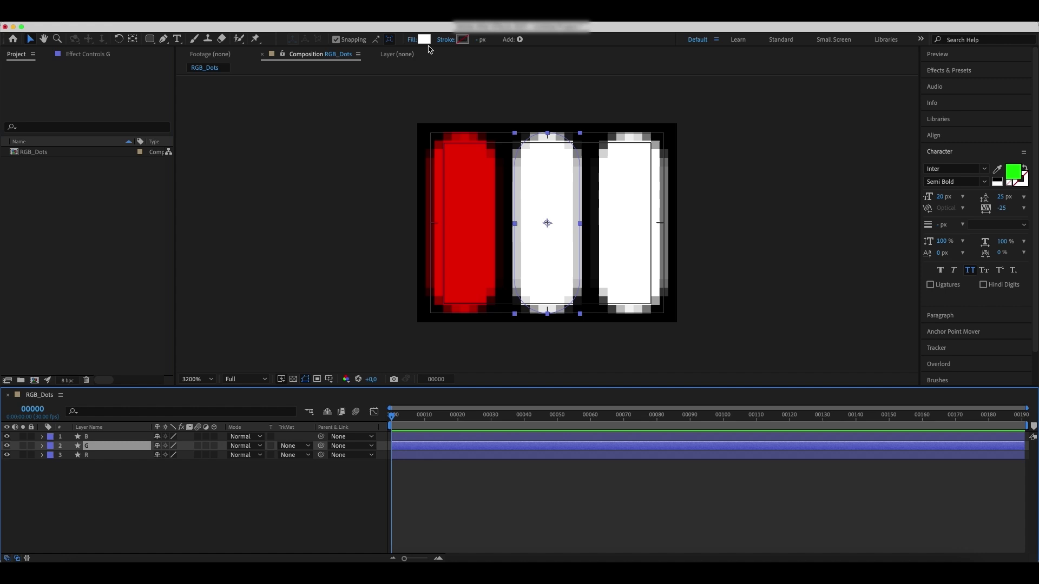
click(425, 40)
text(00DB00)
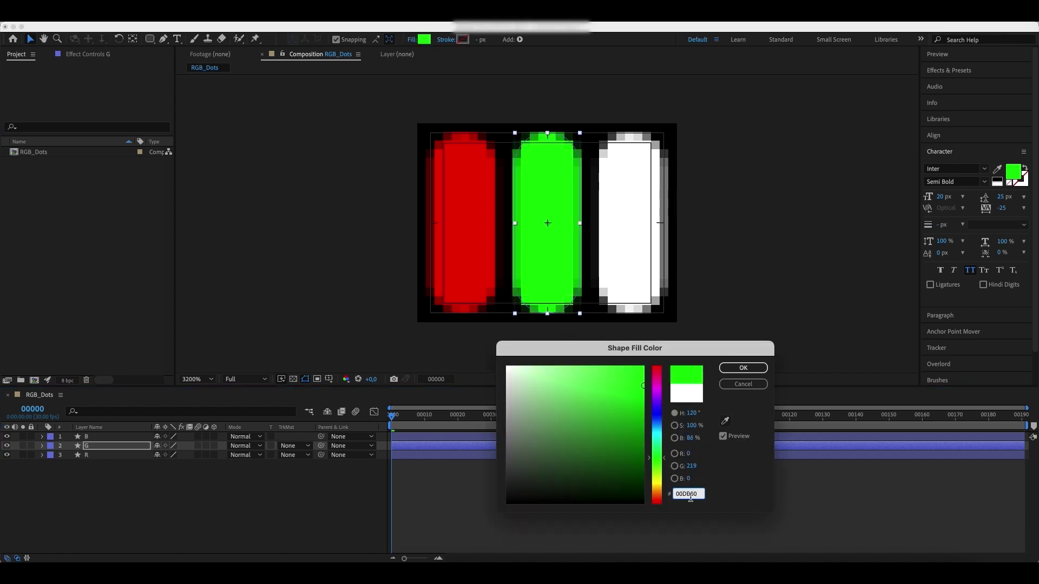
click(740, 369)
- Fill layer B with blue 000CFF
click(628, 260)
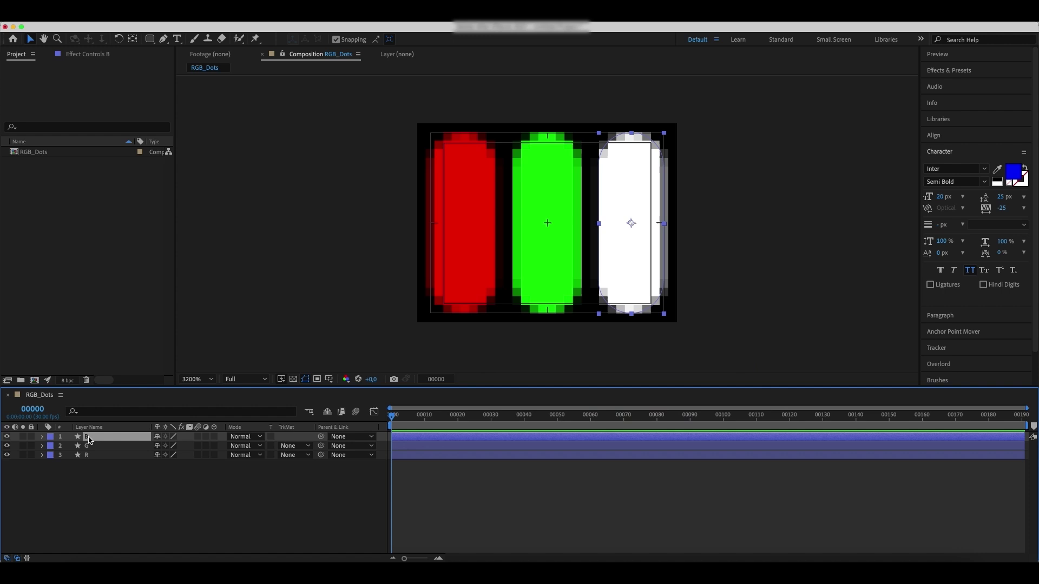
click(425, 40)
text(000CFF)
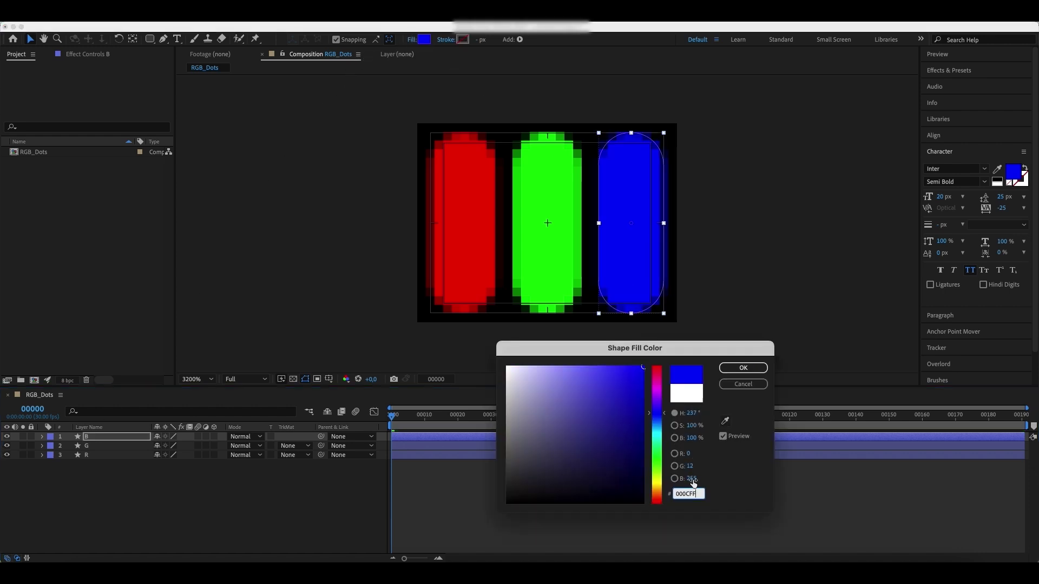
click(738, 367)
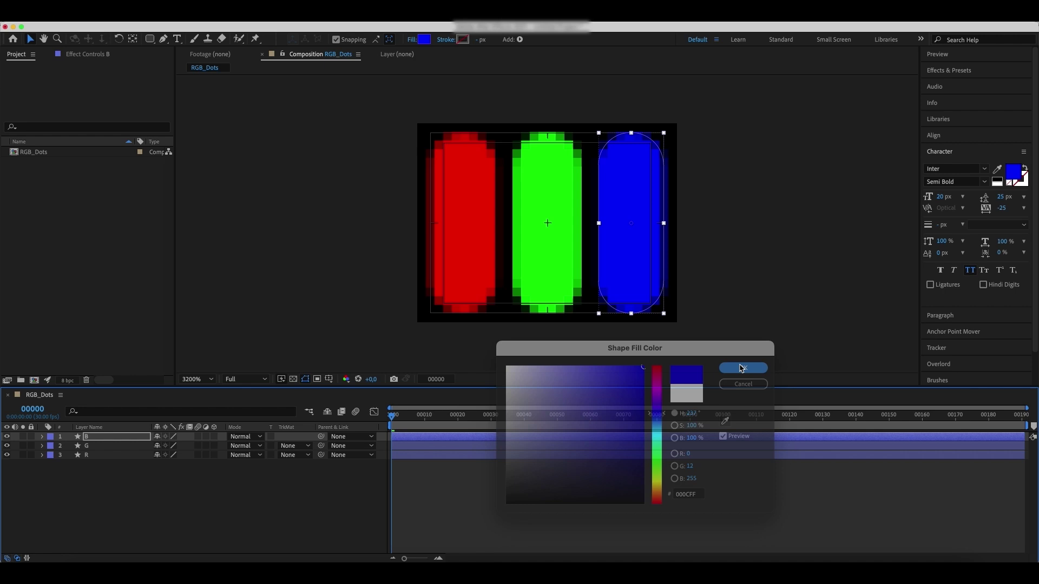
click(43, 153)
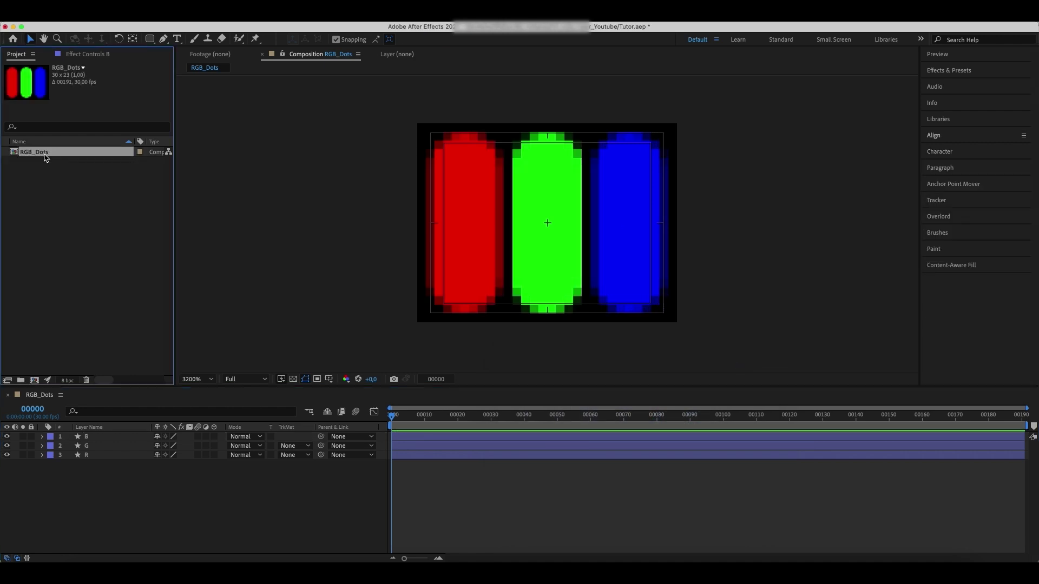
- Nest RGB_Dots into a new composition and rename it RGB_Dots_Grid
drag(43, 166, 34, 380)
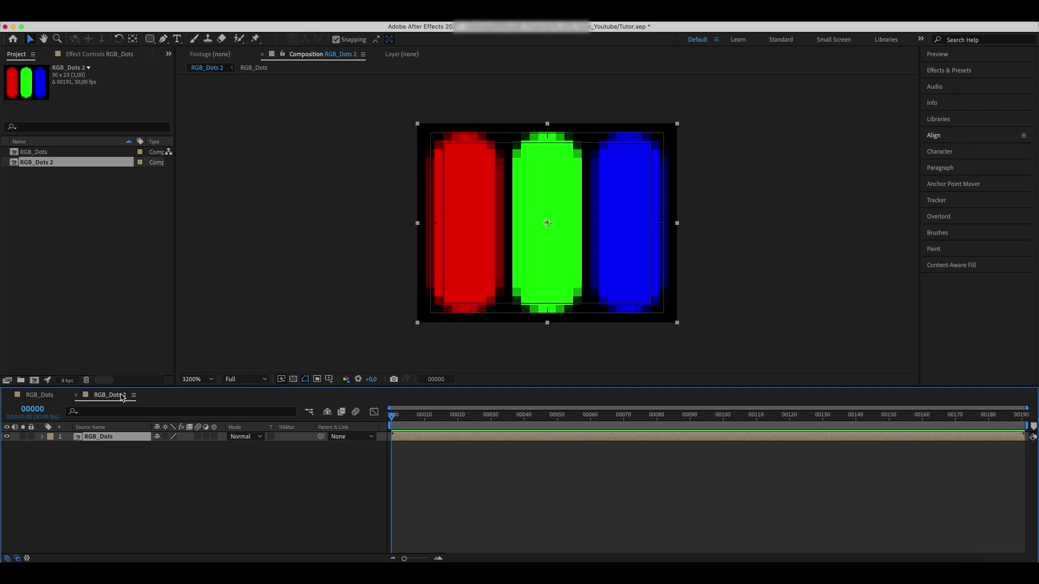
click(53, 164)
key(Return)
key(Right)
key(BackSpace)
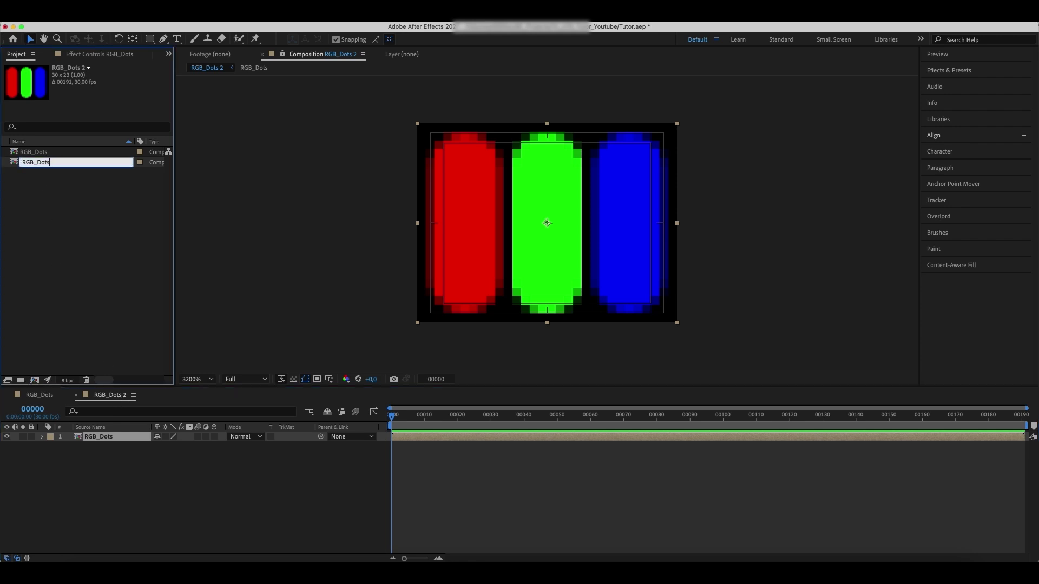
text(_Grid)
key(Return)
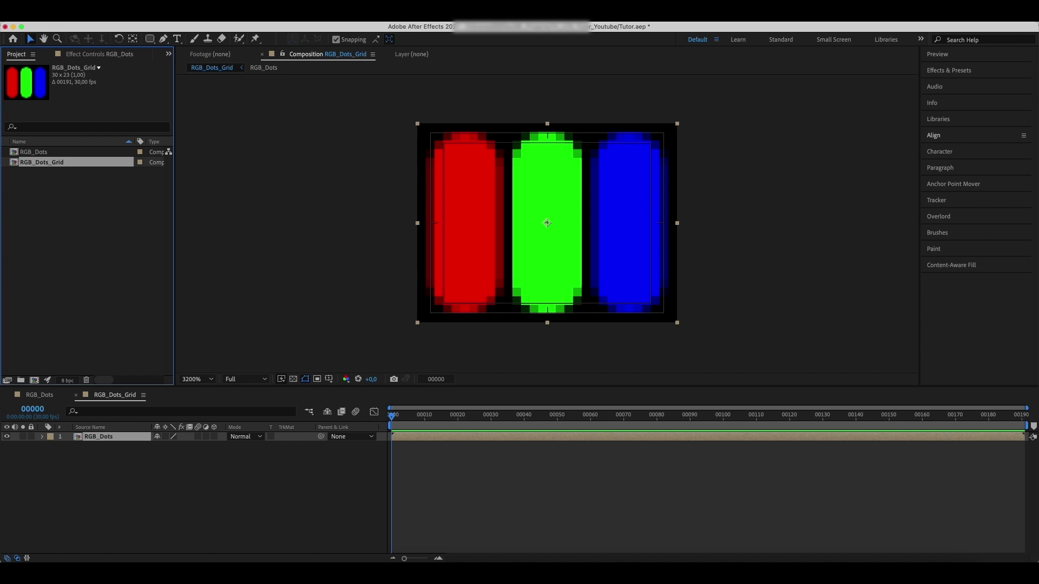
click(171, 467)
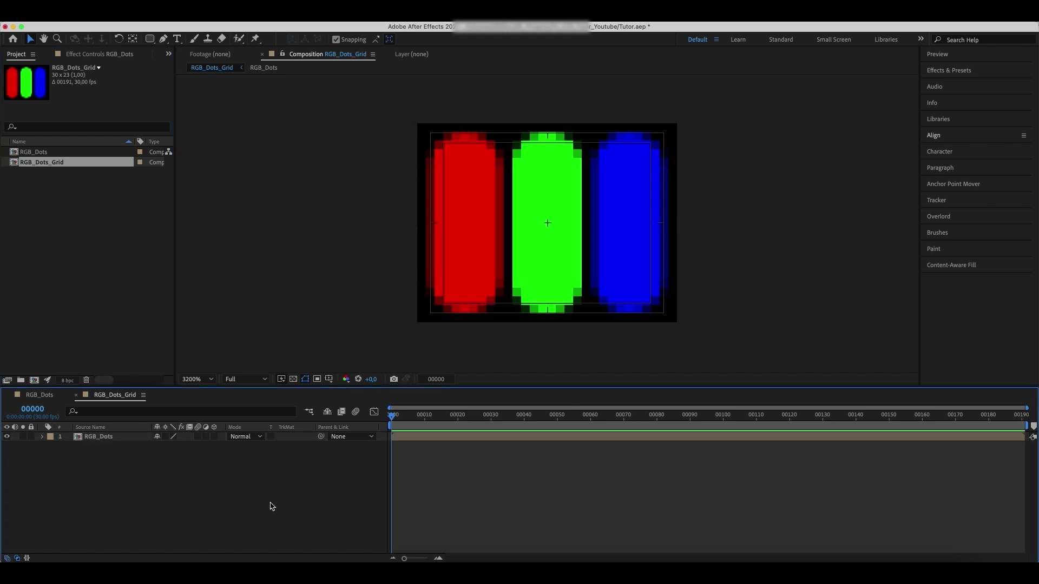
- Set RGB_Dots_Grid to 3840 × 2160 px and fit it in the viewer
key(super+k)
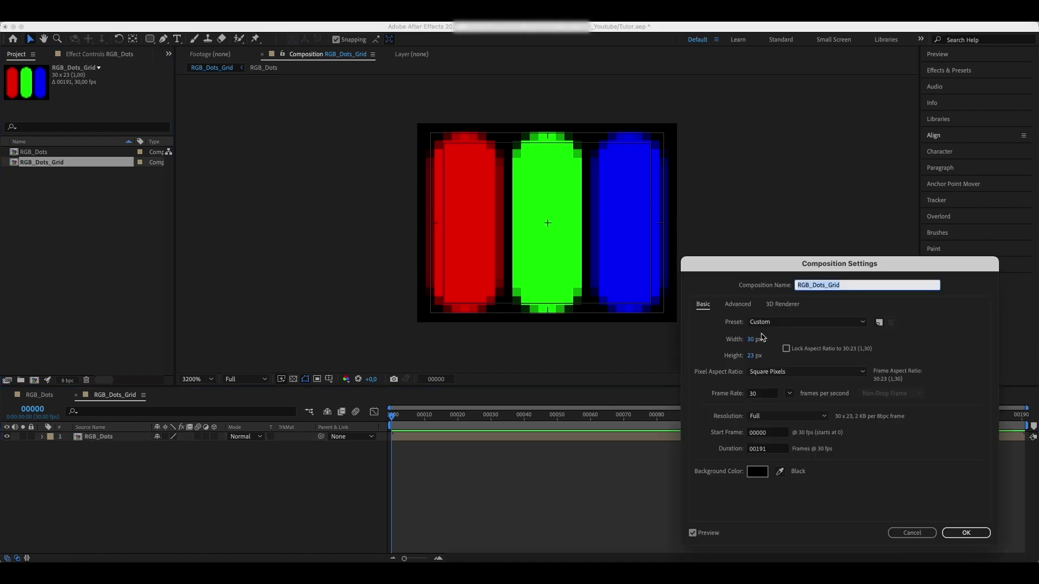
click(754, 339)
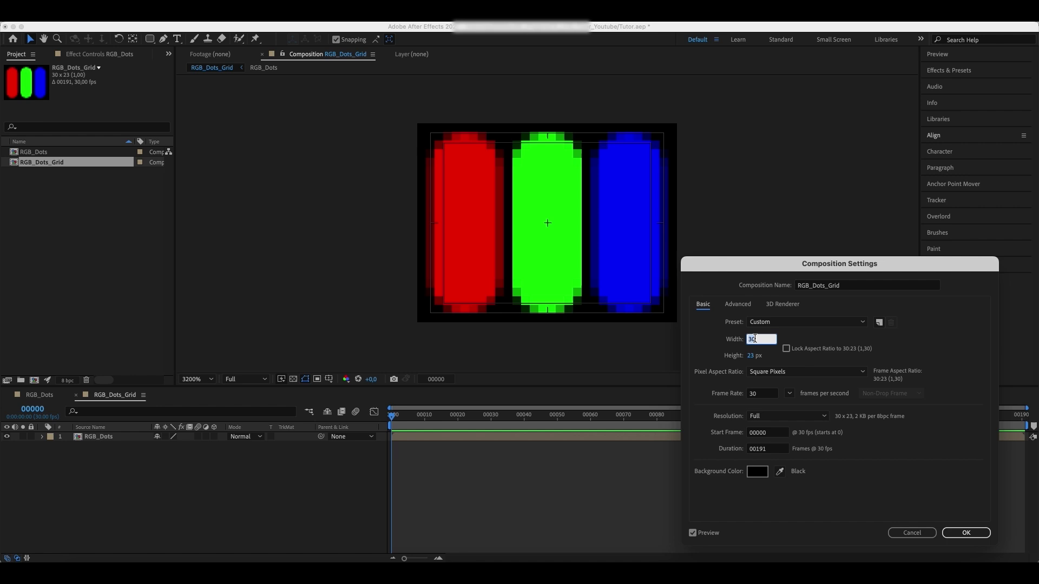
text(3840)
click(754, 355)
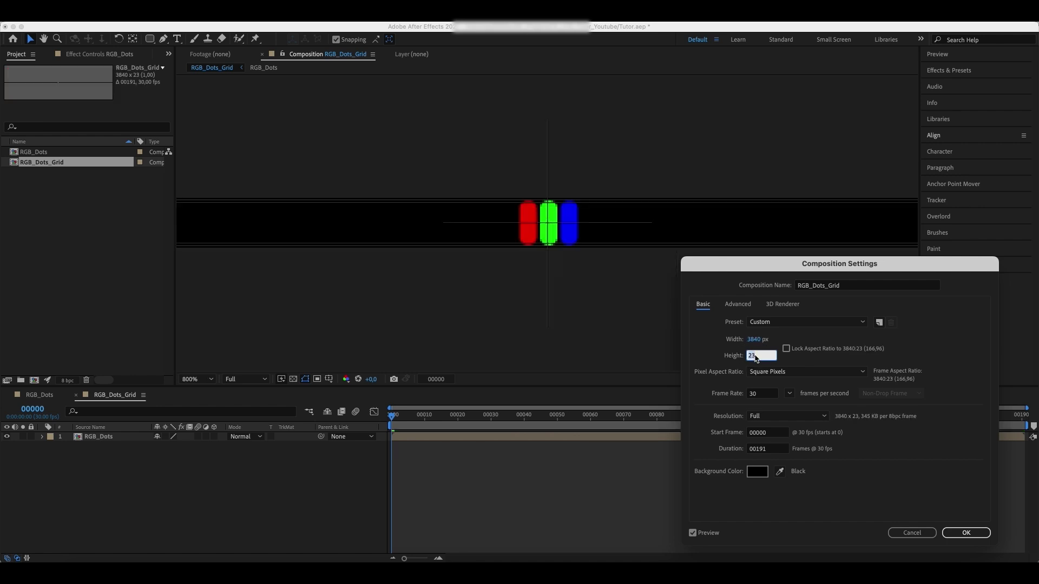
text(2160)
key(Tab)
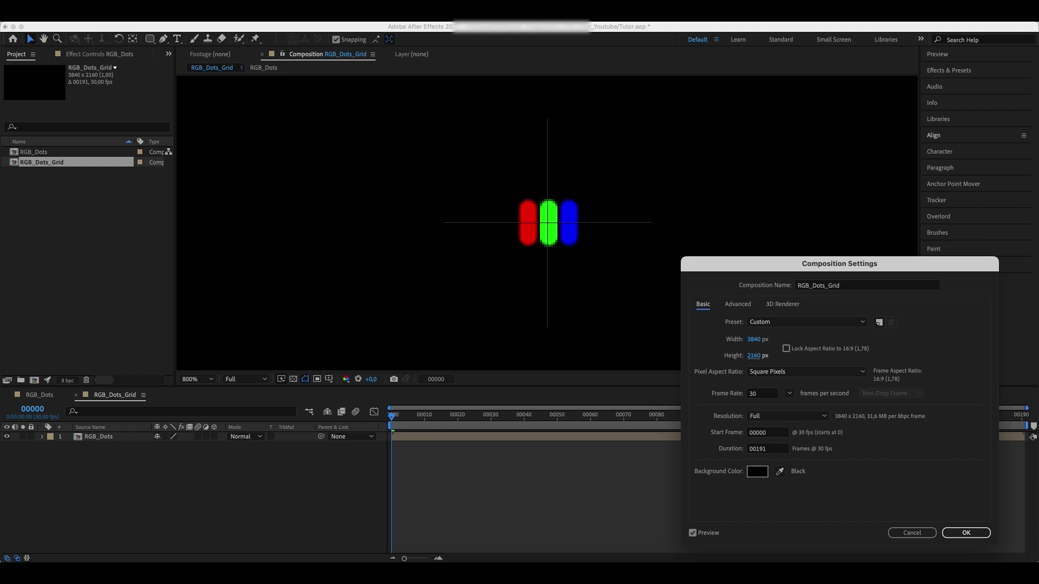
key(Return)
click(196, 379)
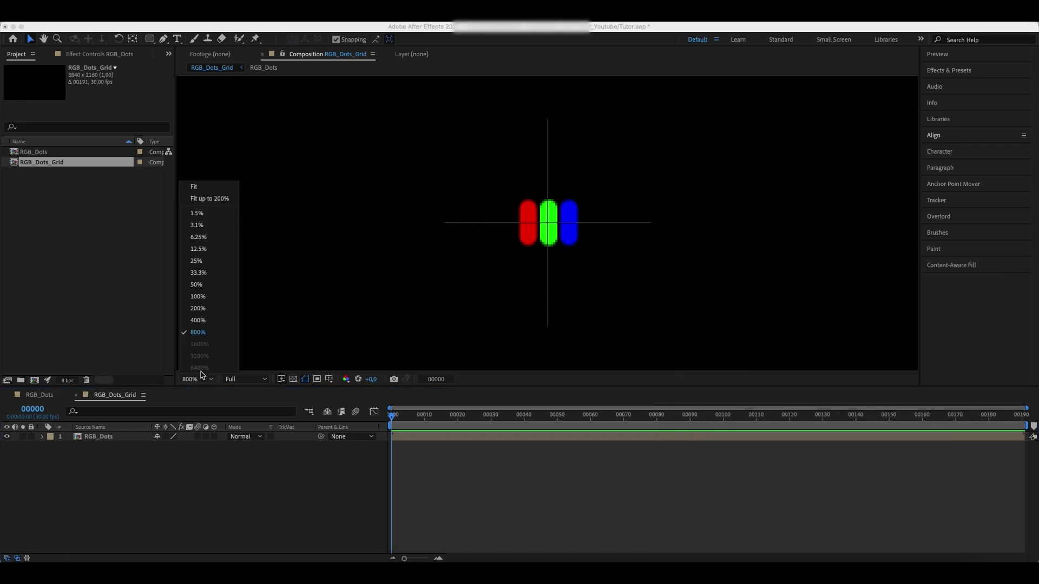
click(202, 198)
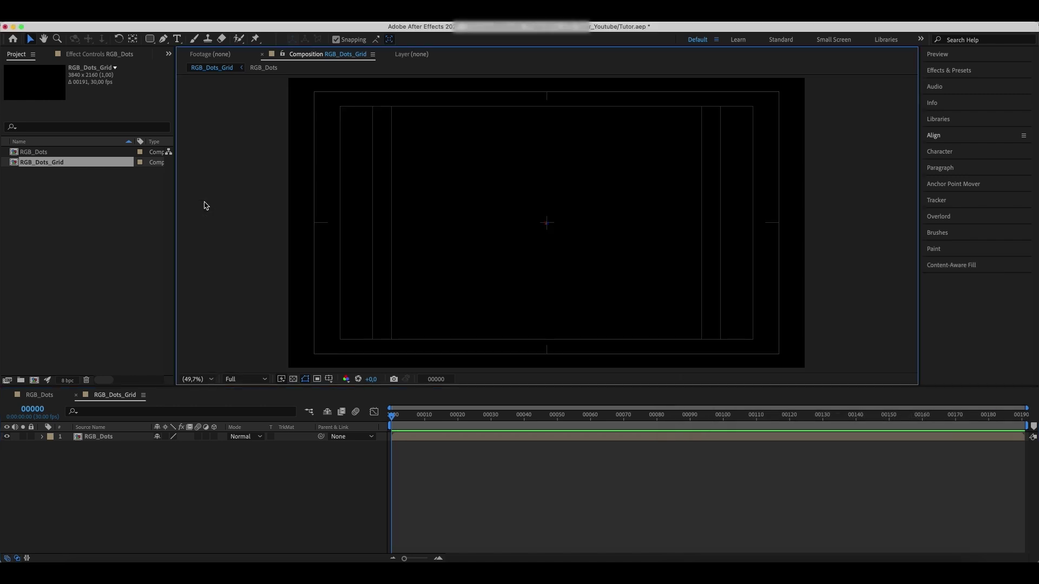
- Hide the safe guides and apply CC RepeTile to the RGB_Dots layer
click(328, 379)
click(364, 390)
click(113, 439)
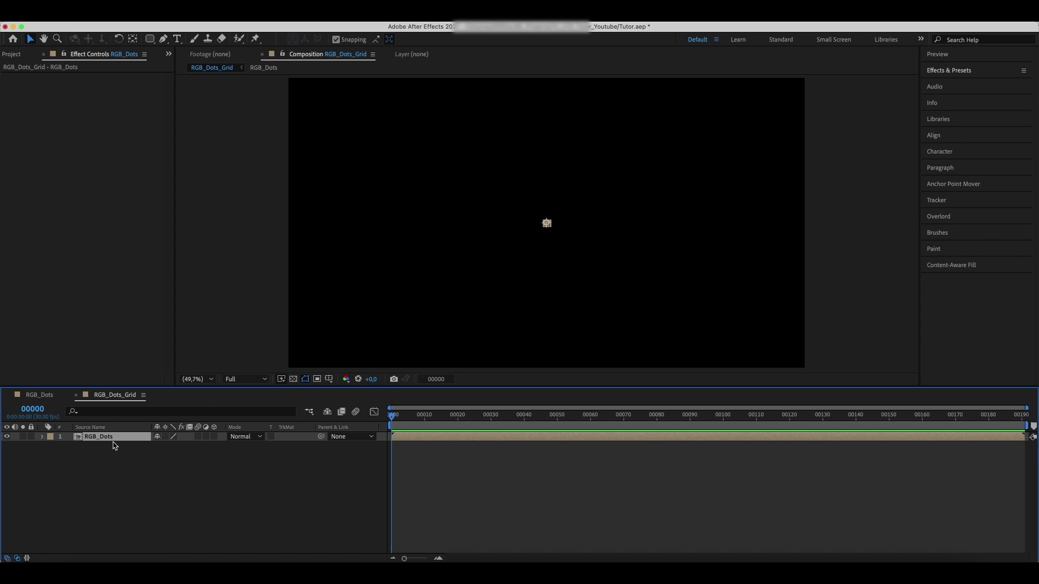
click(968, 72)
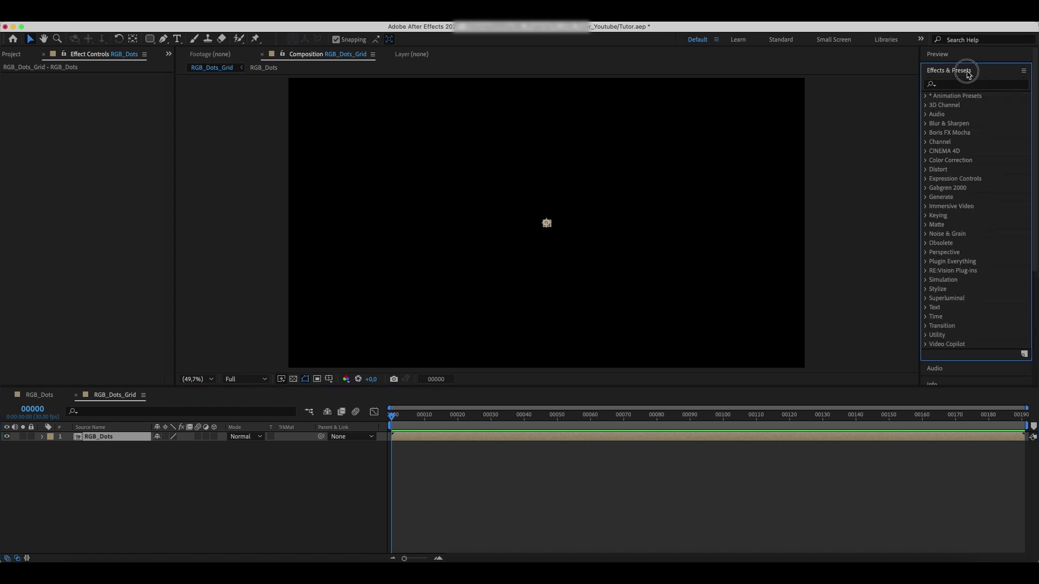
click(964, 84)
text(cc r)
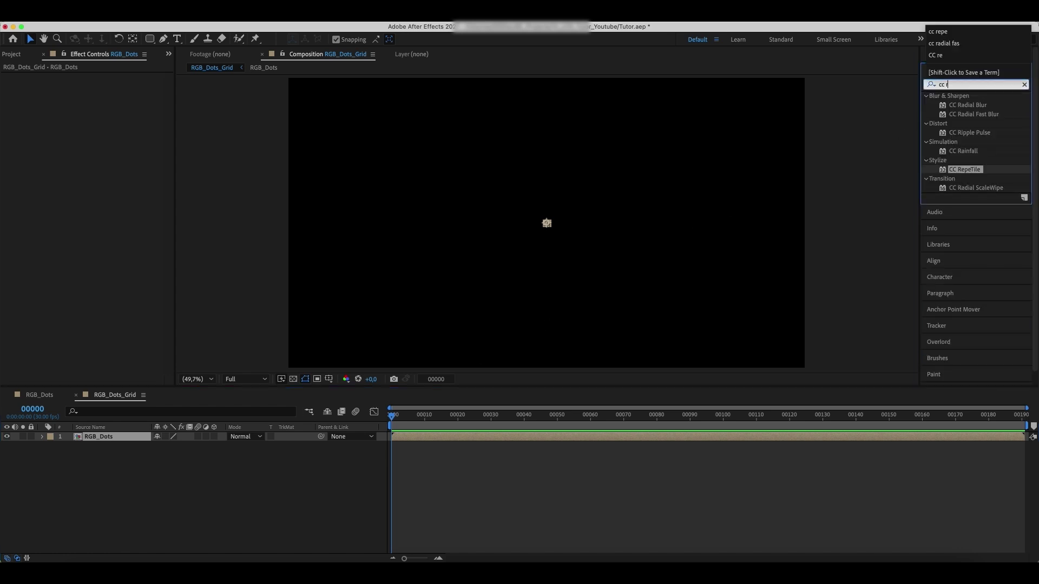
text(epe)
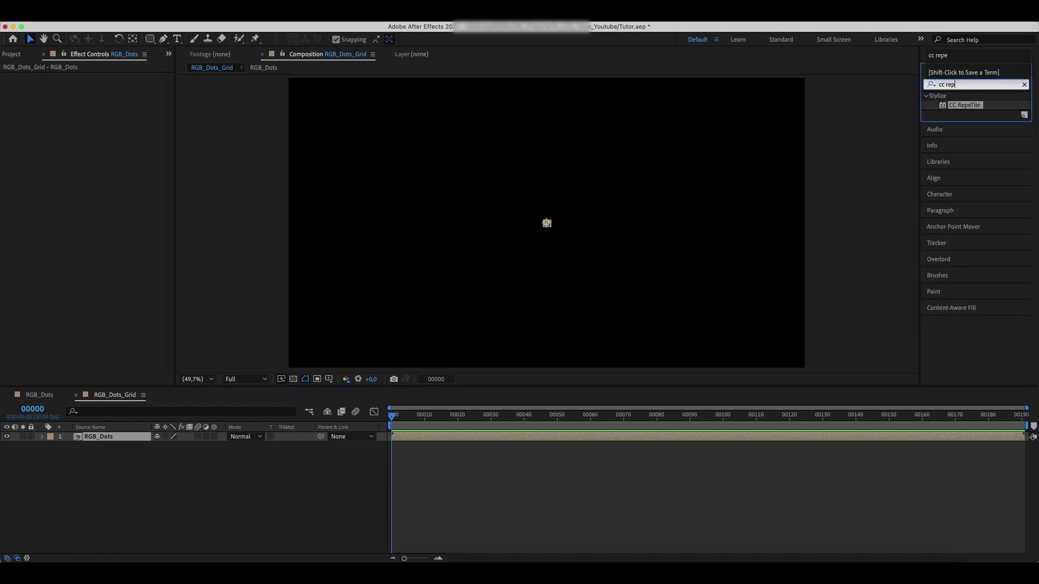
double_click(966, 105)
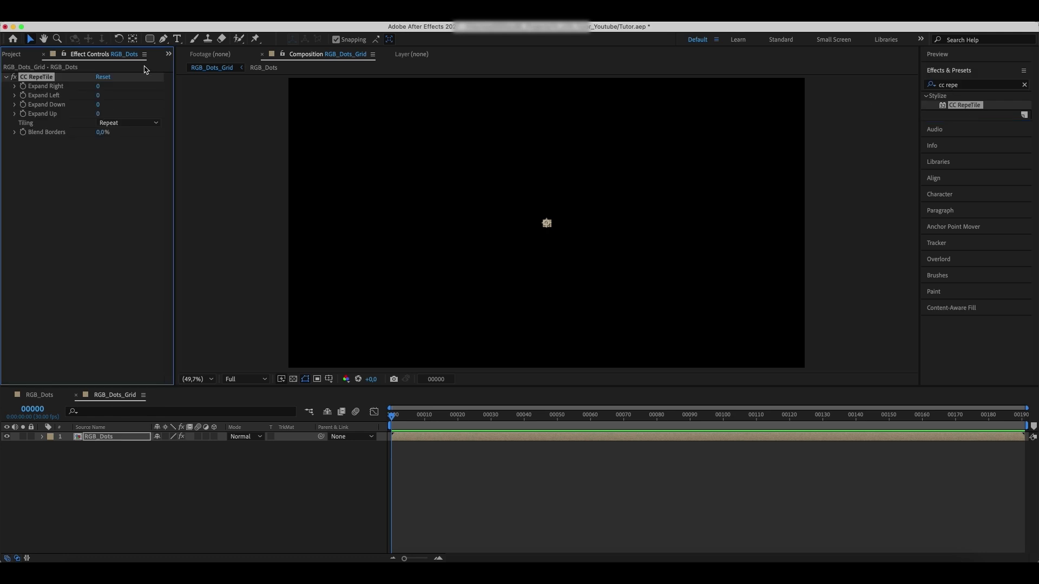
- Set CC RepeTile Expand Right and Expand Left to 1920
drag(98, 86, 359, 64)
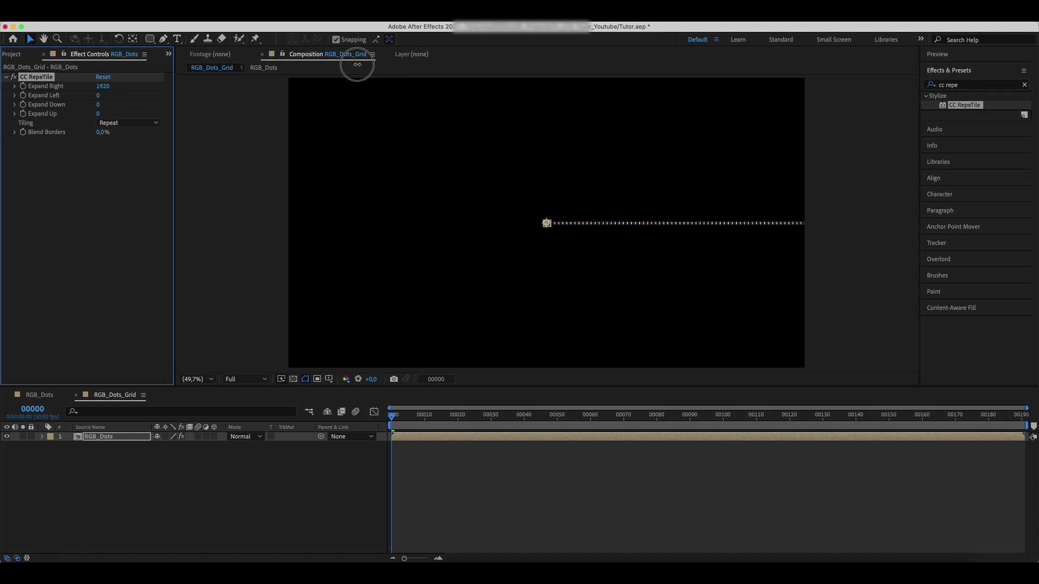
click(103, 86)
text(1920)
key(Return)
click(98, 96)
text(1920)
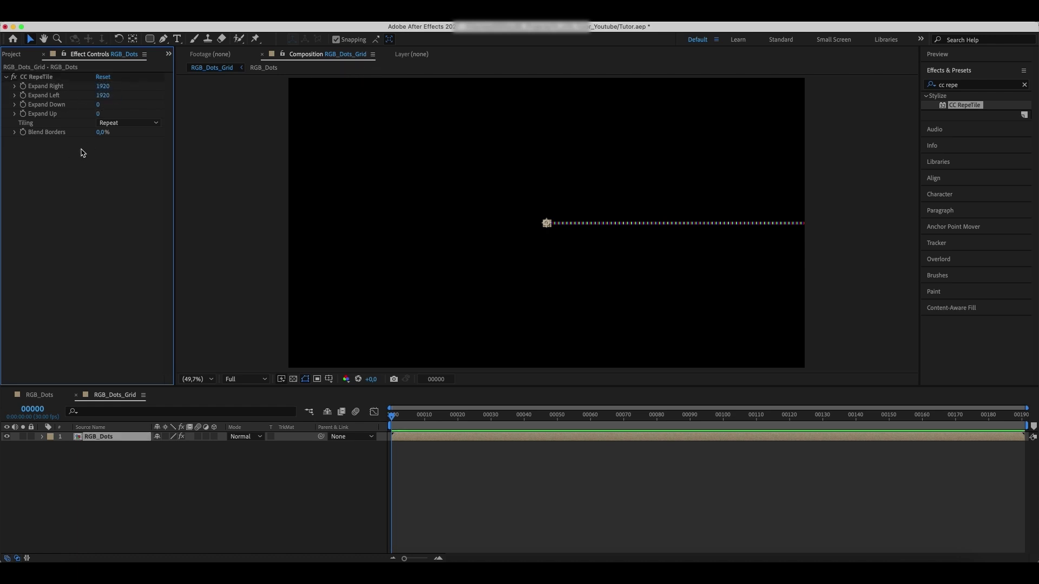
key(Return)
- Set CC RepeTile Expand Down and Expand Up to 1090
drag(101, 105, 703, 113)
click(105, 104)
text(1090)
key(Return)
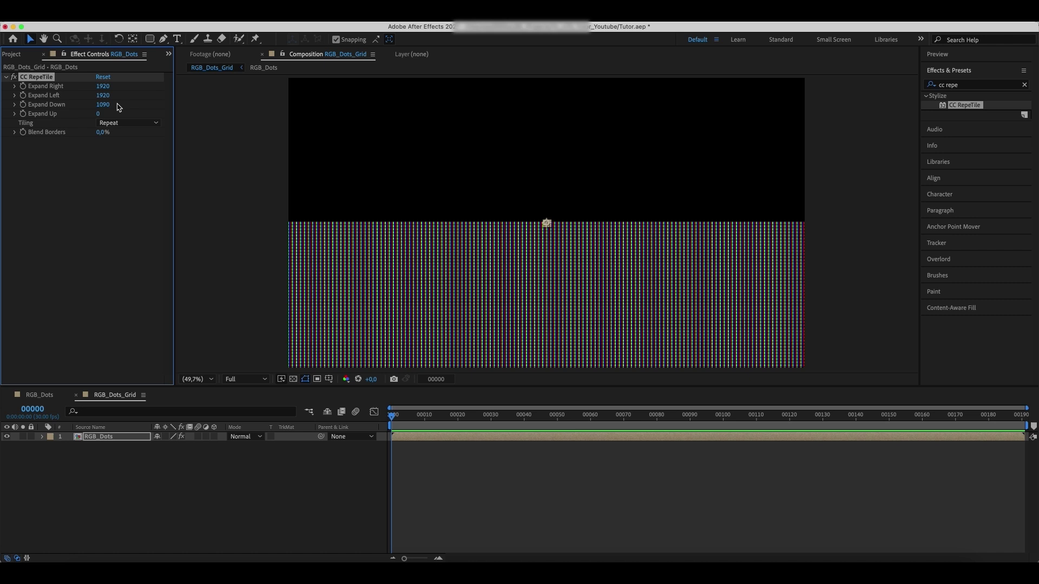
click(105, 105)
click(100, 115)
text(1090)
key(Return)
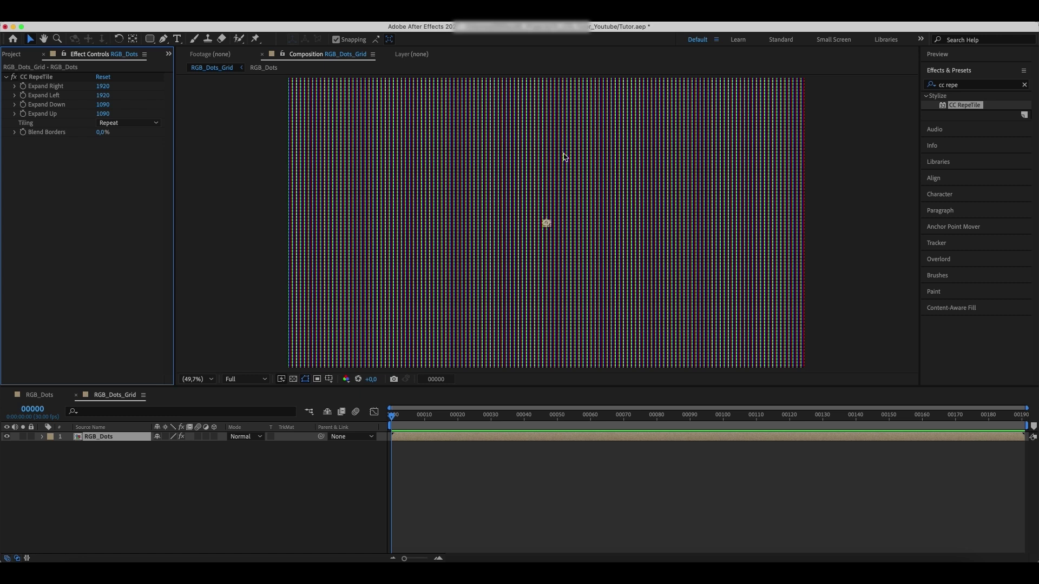
key(period)
key(period)
key(period)
key(period)
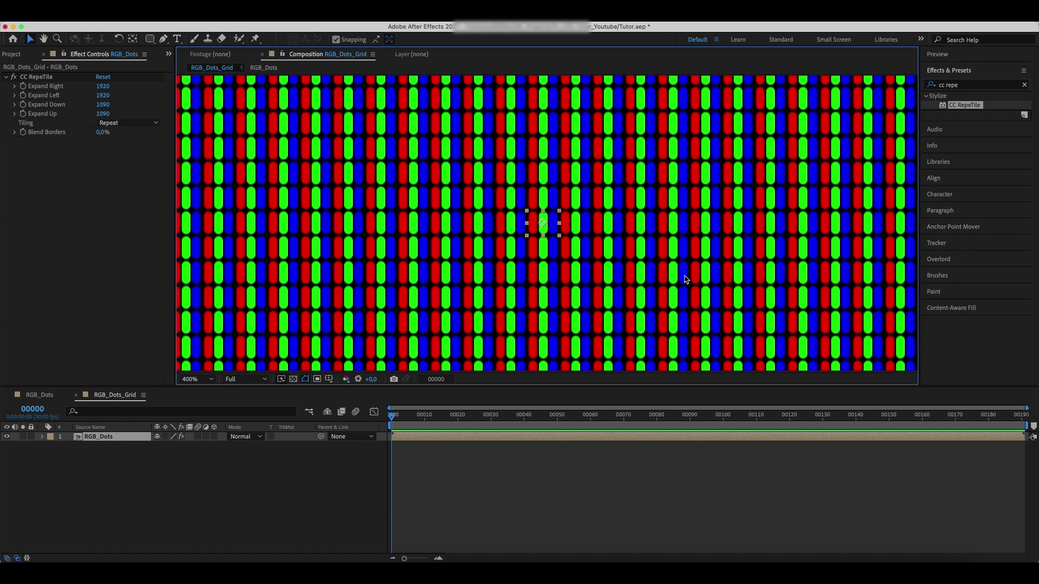
click(198, 379)
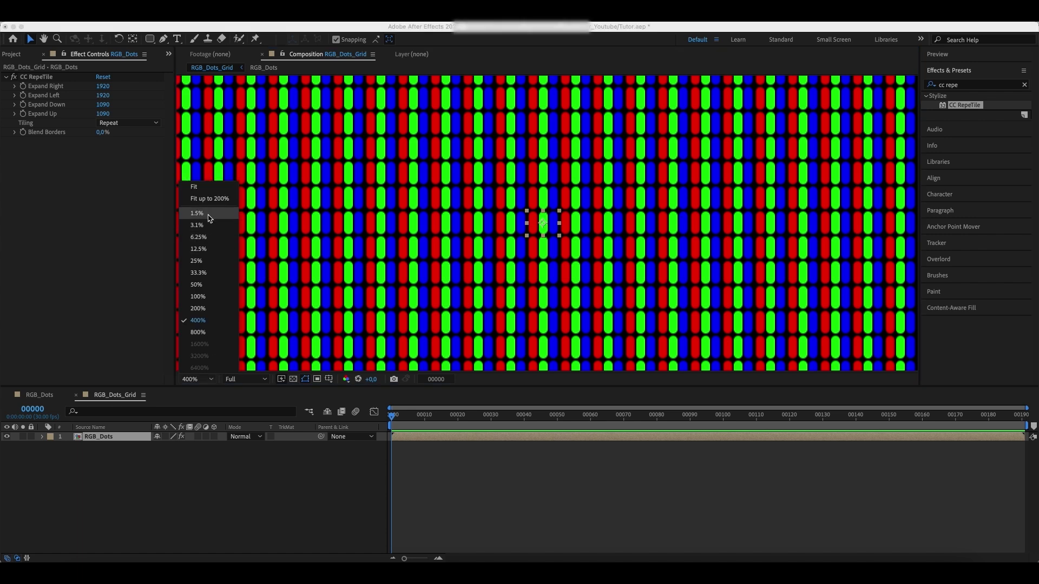
- Create a pure white FFFFFF solid layer named Displacement_Map
click(214, 199)
right_click(129, 424)
mouse_move(129, 424)
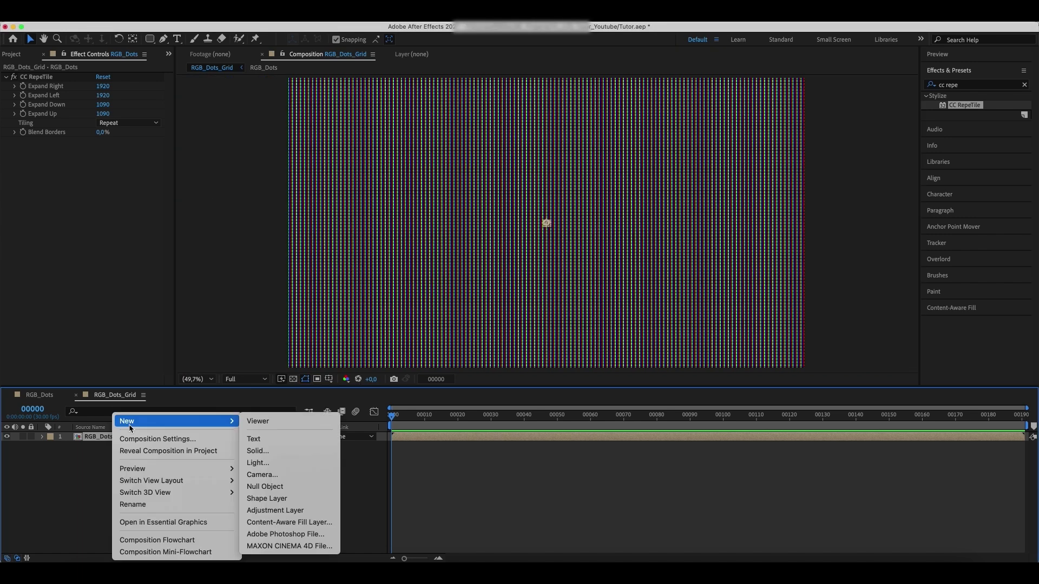
click(258, 451)
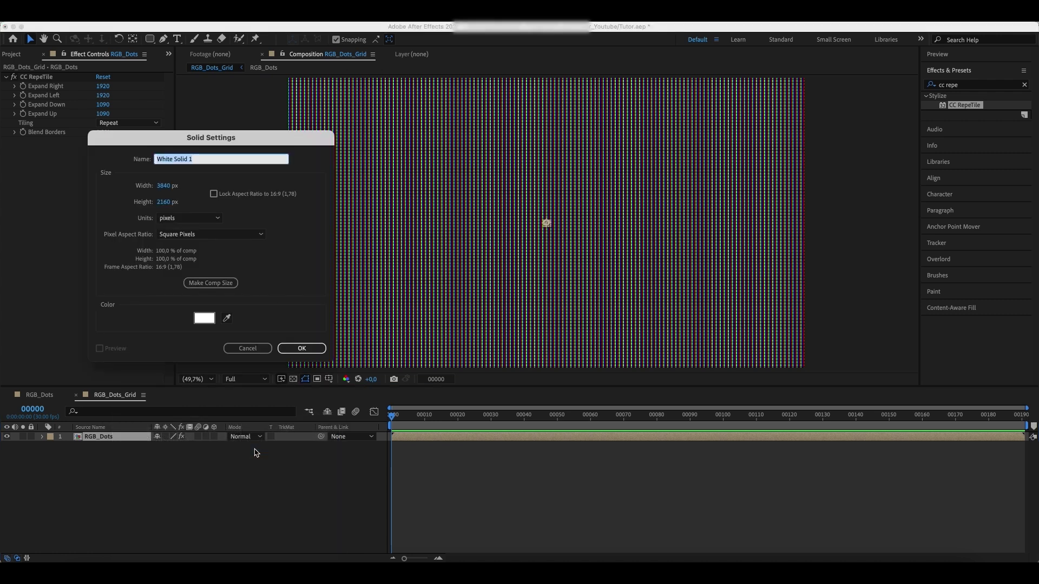
click(204, 318)
drag(521, 441, 422, 308)
click(726, 369)
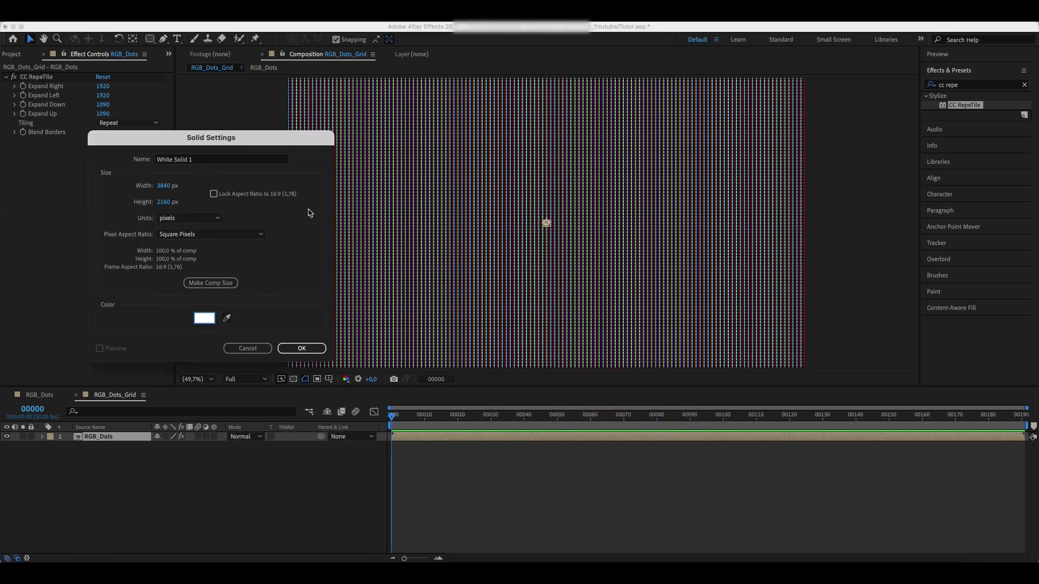
click(234, 161)
text(D)
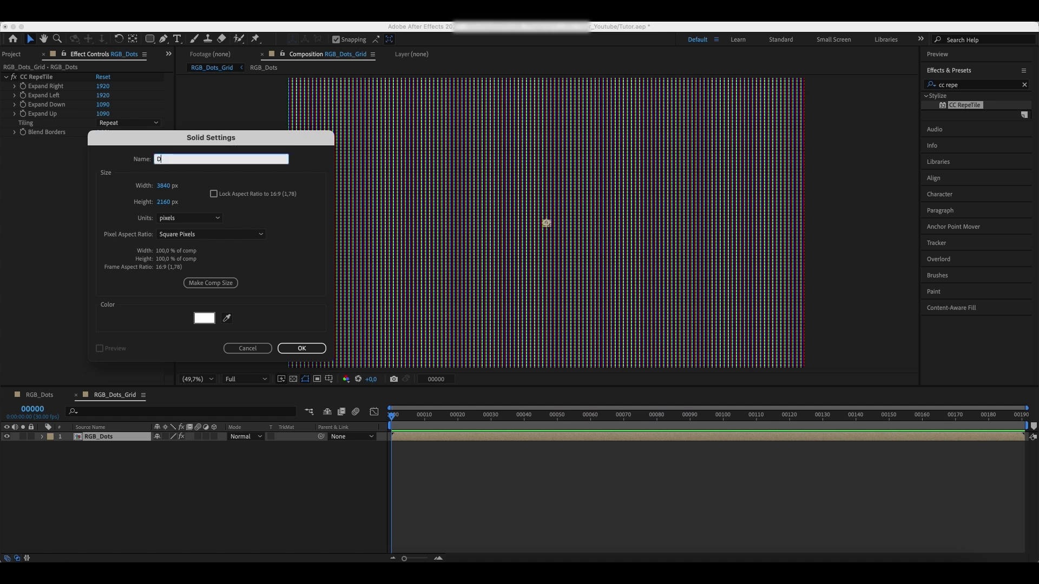
text(isplacement_Map)
key(Return)
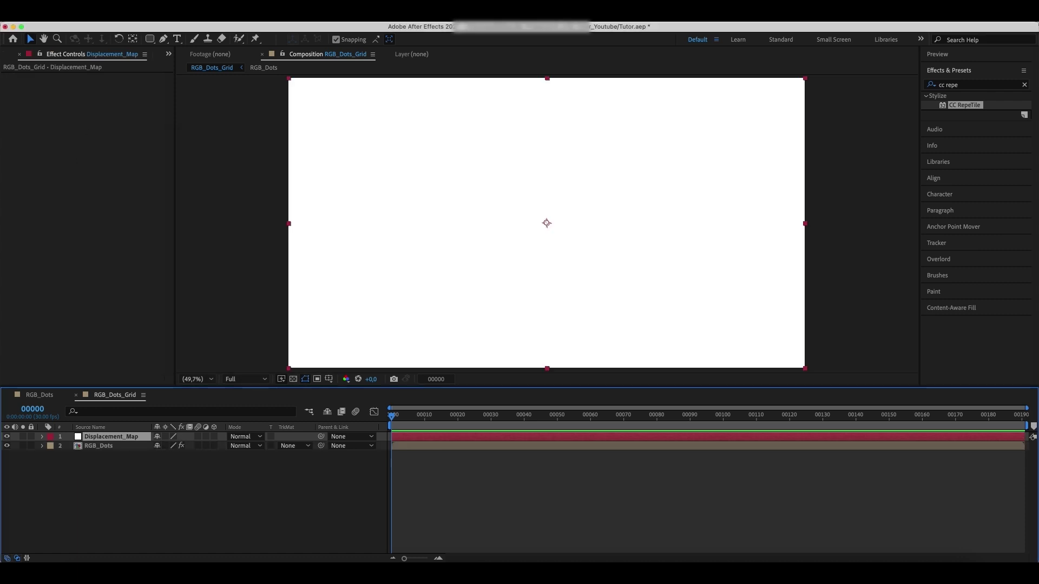
- Apply Venetian Blinds to Displacement_Map with Transition Completion at 50%
click(1024, 85)
click(981, 85)
text(venet)
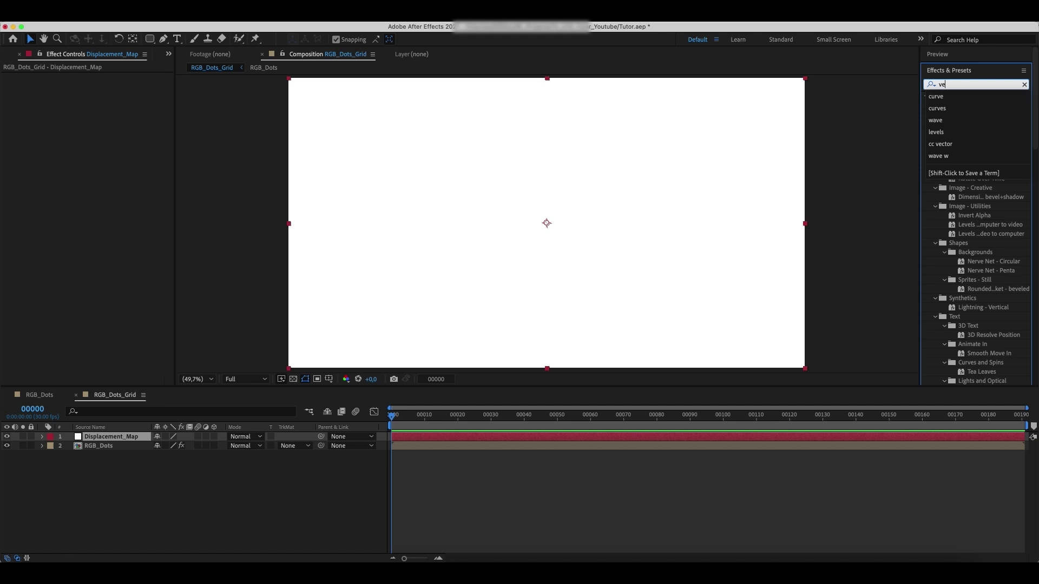
click(984, 114)
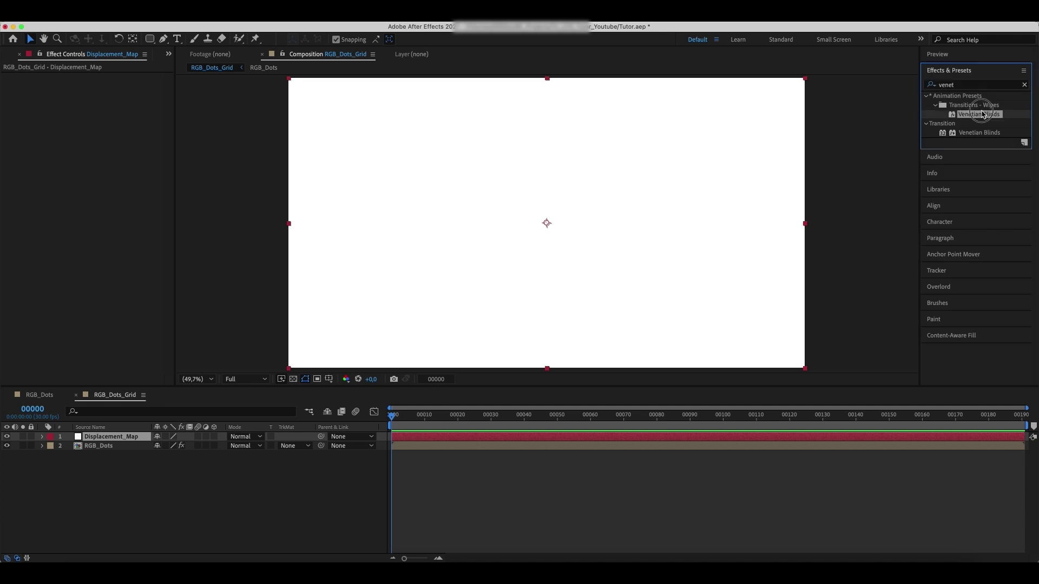
double_click(984, 115)
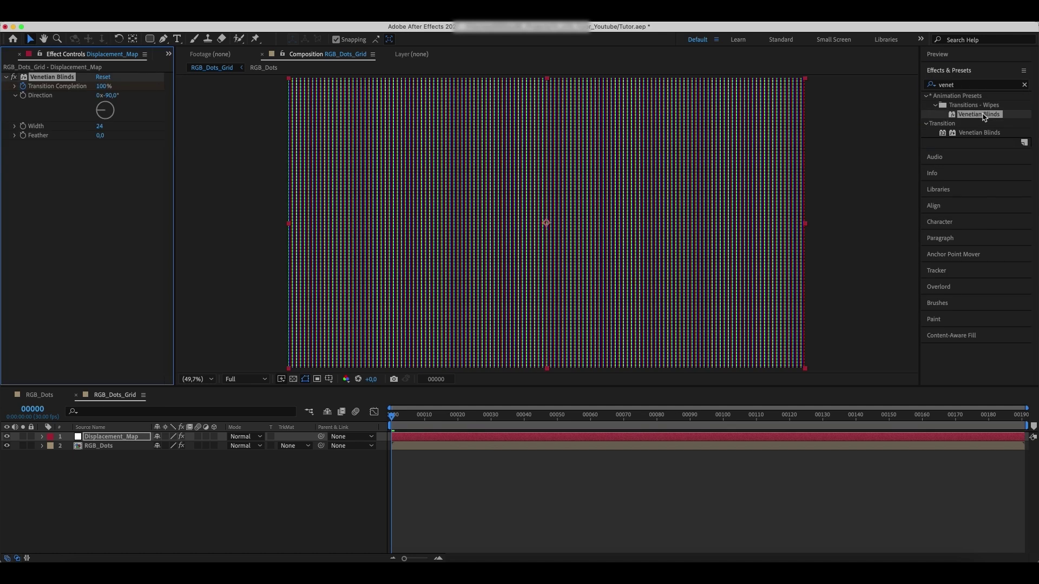
click(379, 422)
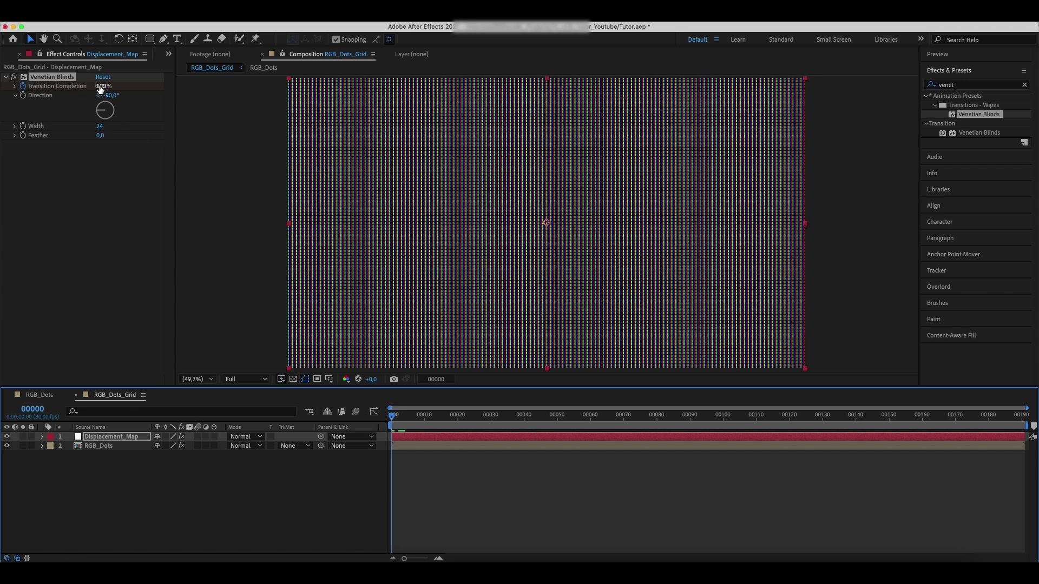
click(100, 87)
text(50)
key(Return)
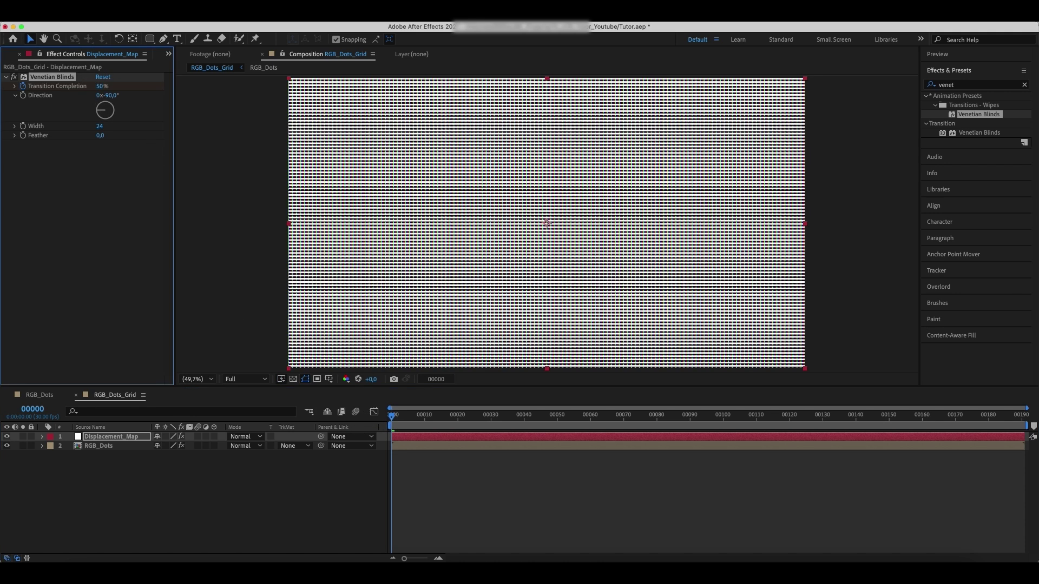
- Set the blinds direction to 0° and width to 60
key(period)
key(period)
key(period)
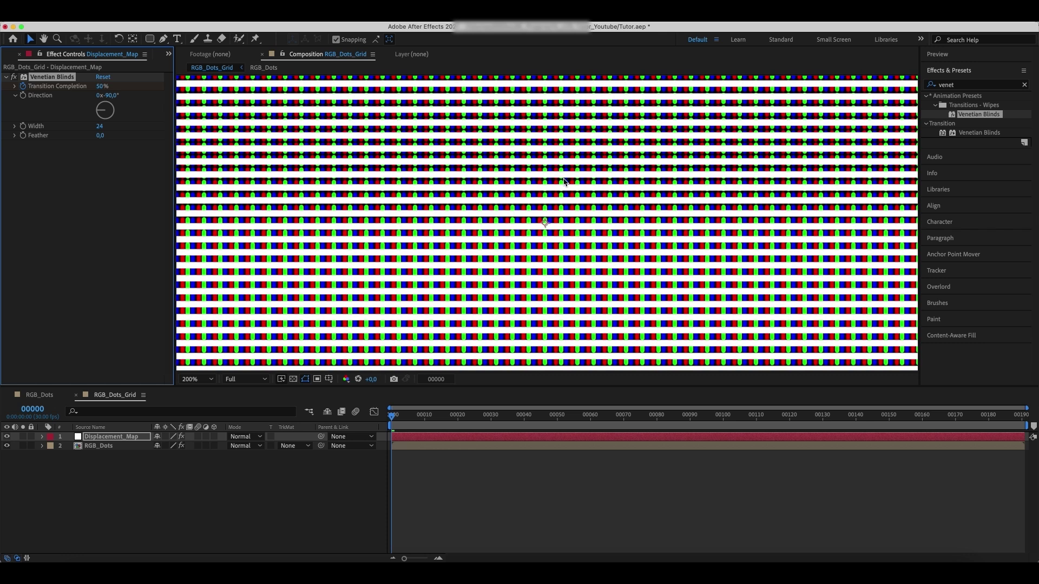
click(108, 95)
key(Return)
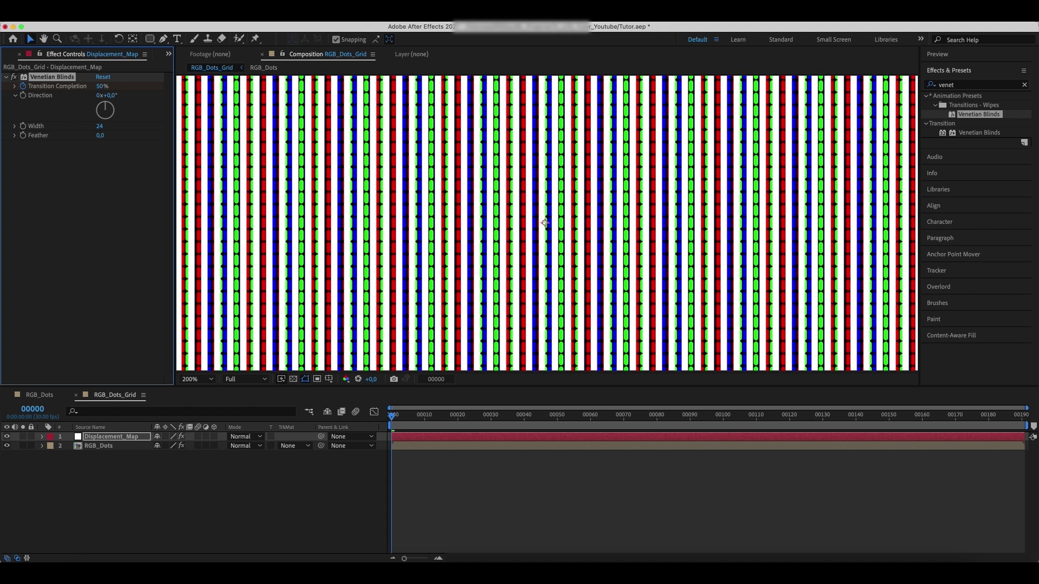
click(100, 126)
text(60)
key(Return)
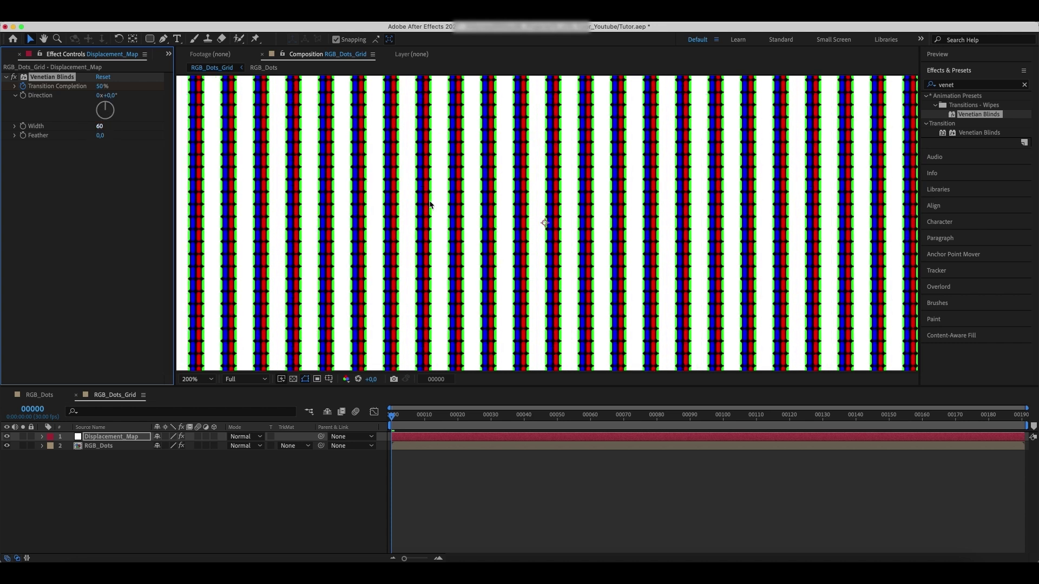
- Nudge the Displacement_Map layer slightly left
key(period)
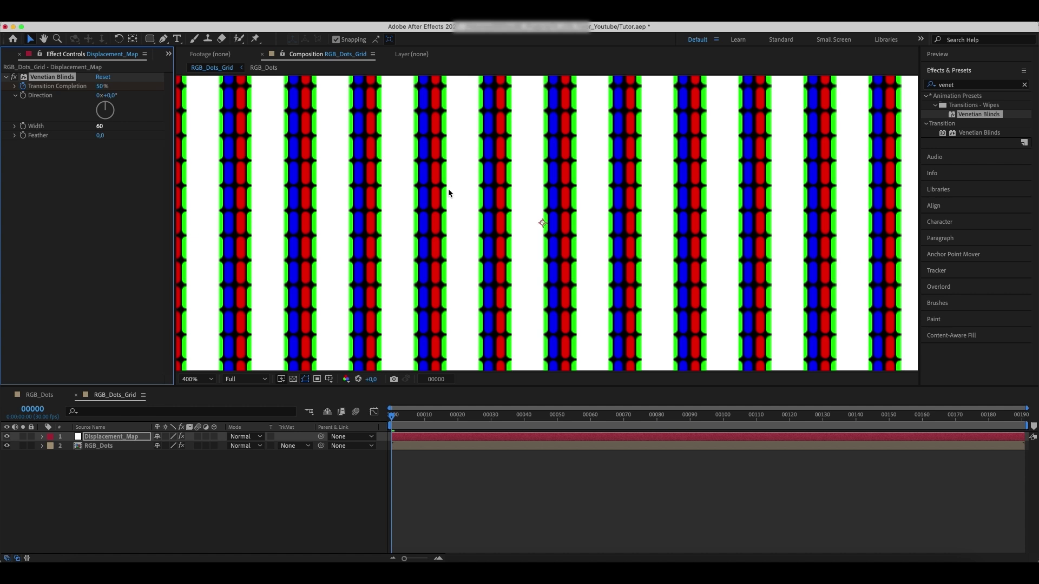
click(125, 440)
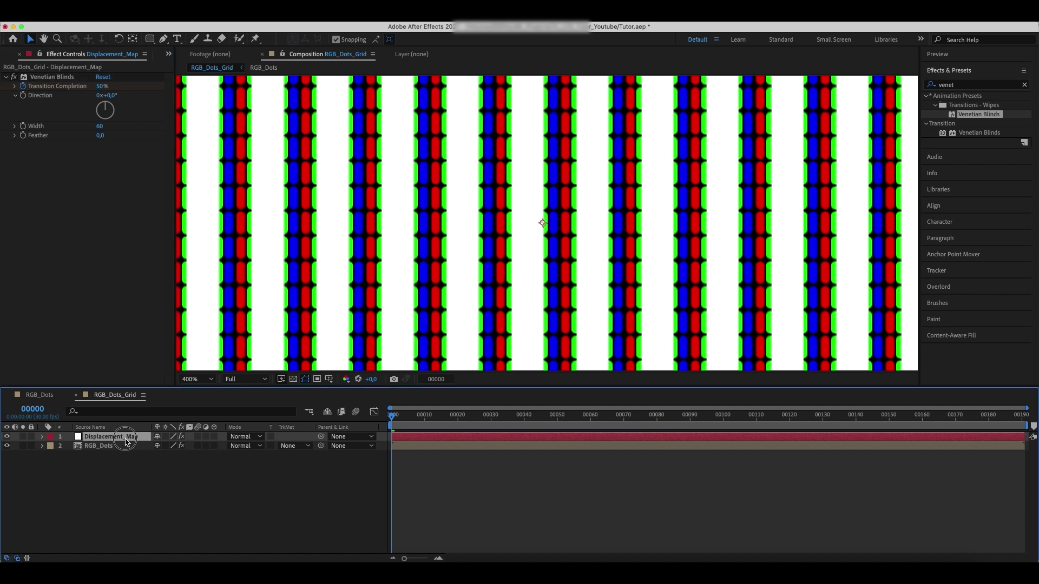
key(Left)
key(Left)
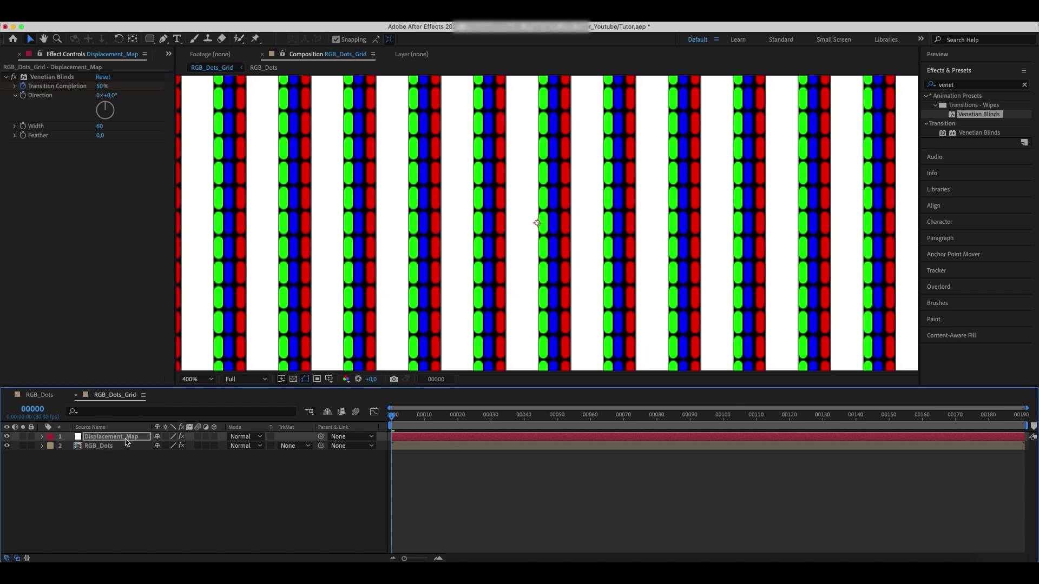
key(period)
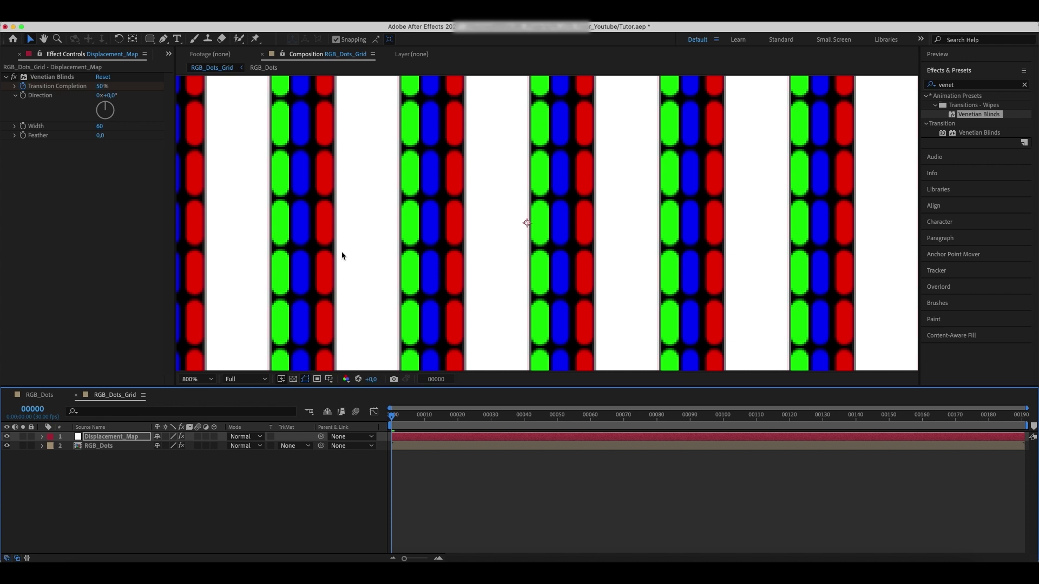
key(comma)
key(comma)
- Pre-compose Displacement_Map with all attributes moved, naming it Displacement_Map
right_click(96, 438)
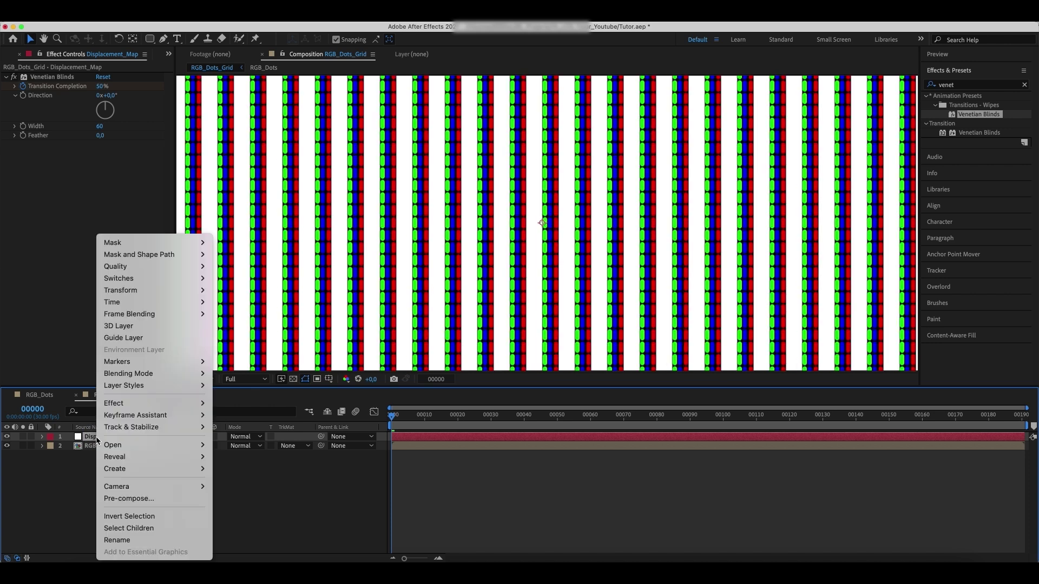
click(140, 499)
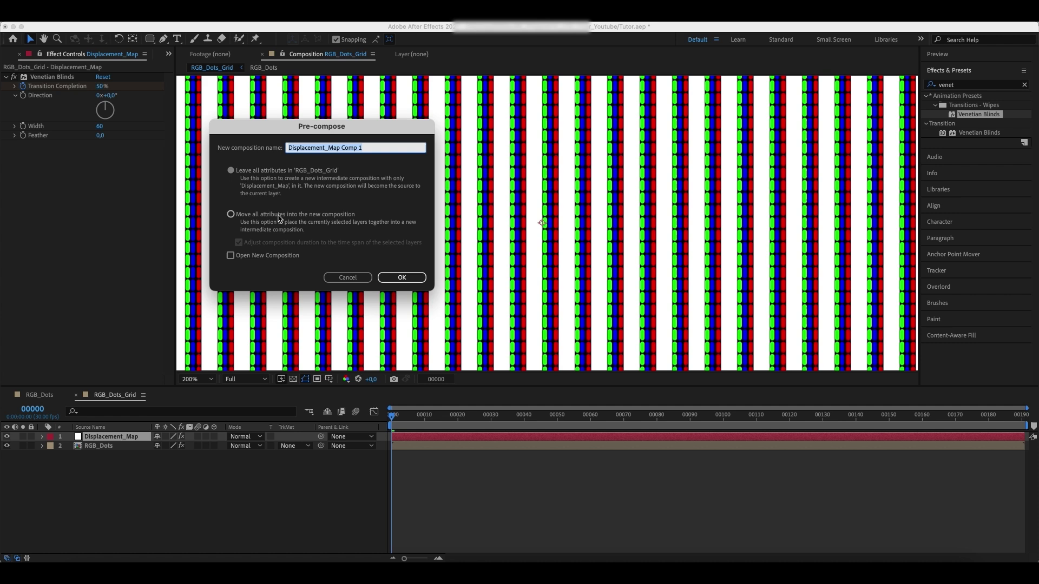
click(229, 216)
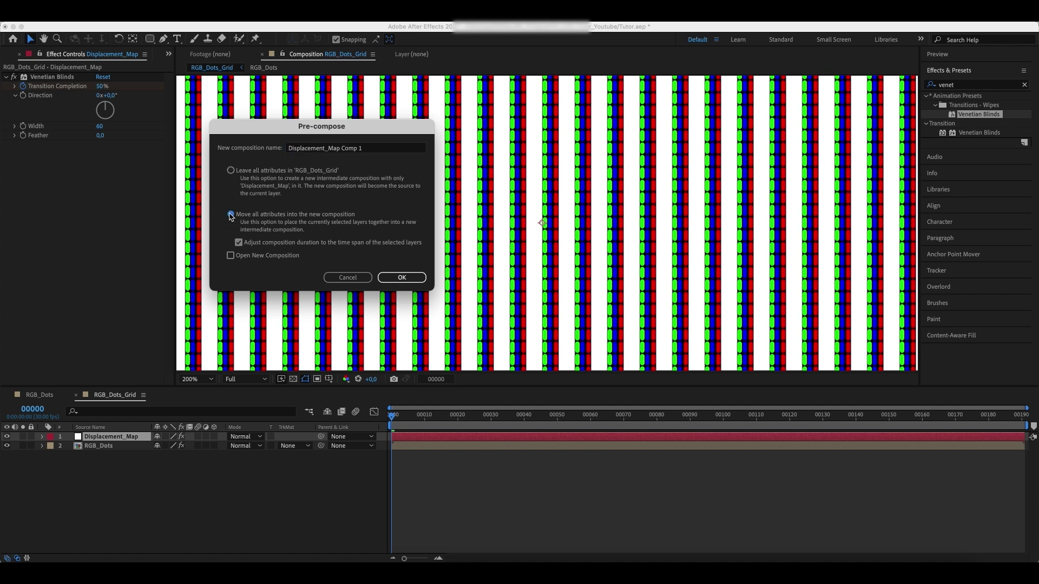
click(342, 149)
key(BackSpace)
key(BackSpace)
key(BackSpace)
key(BackSpace)
key(BackSpace)
key(BackSpace)
key(BackSpace)
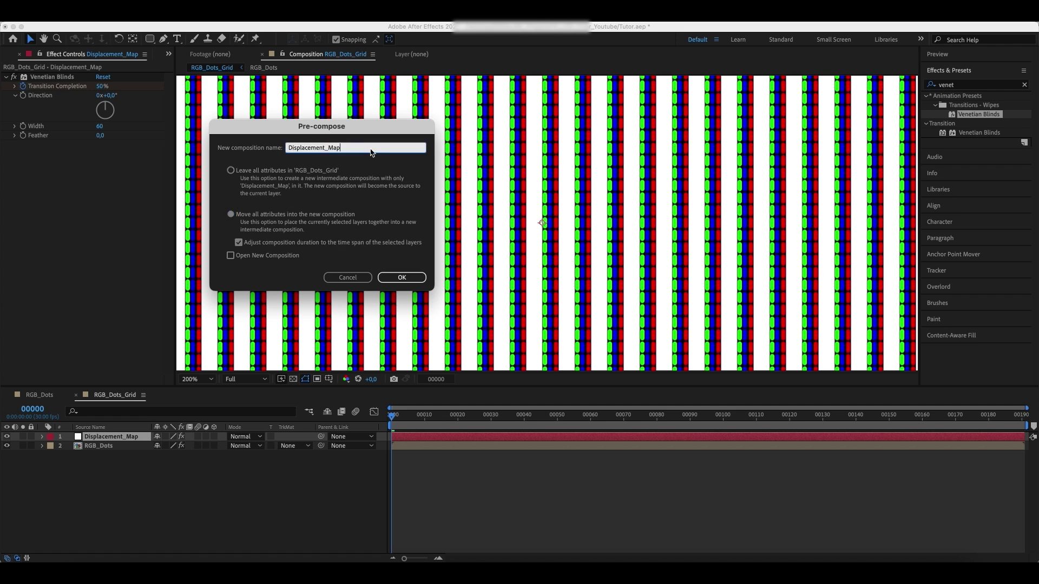
key(Return)
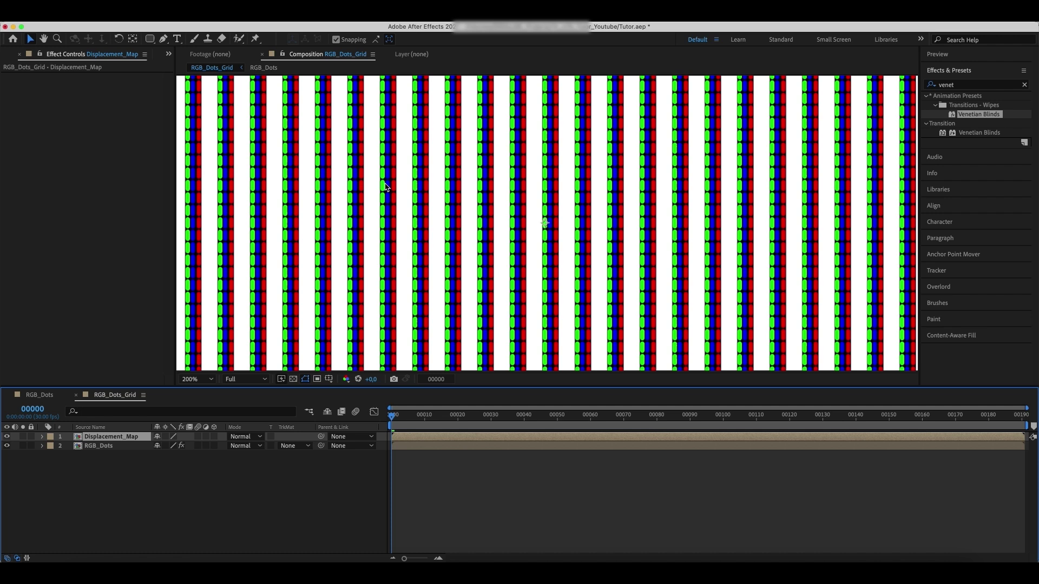
- Set the Displacement_Map precomp's opacity to 70%
key(t)
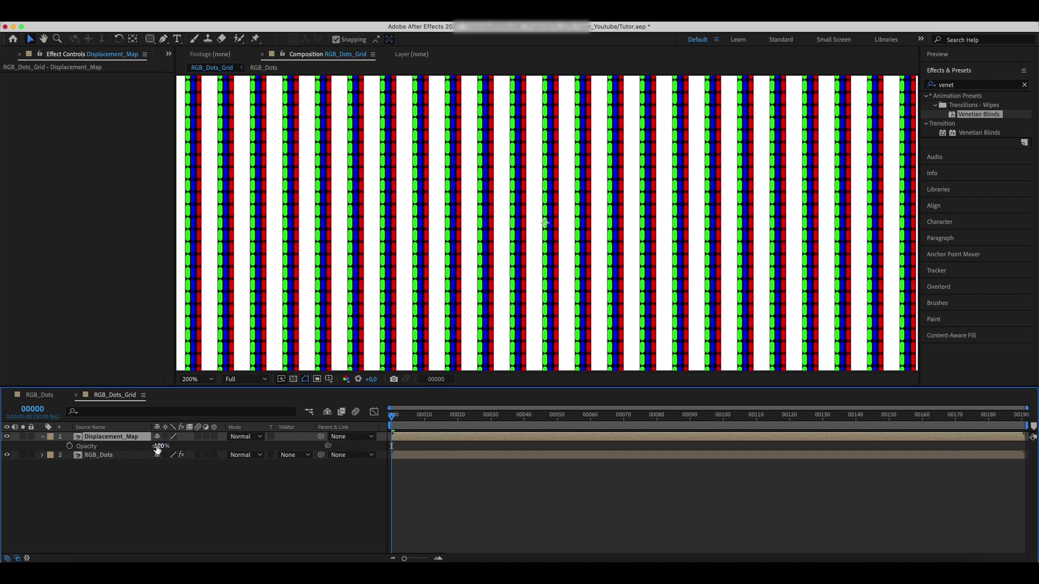
click(161, 446)
text(70)
key(Return)
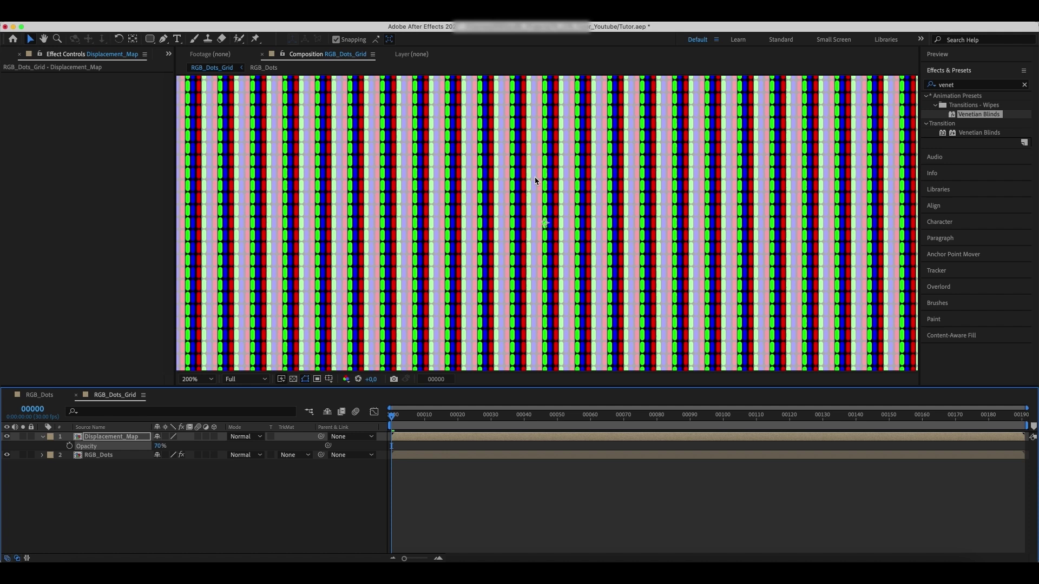
key(t)
click(106, 447)
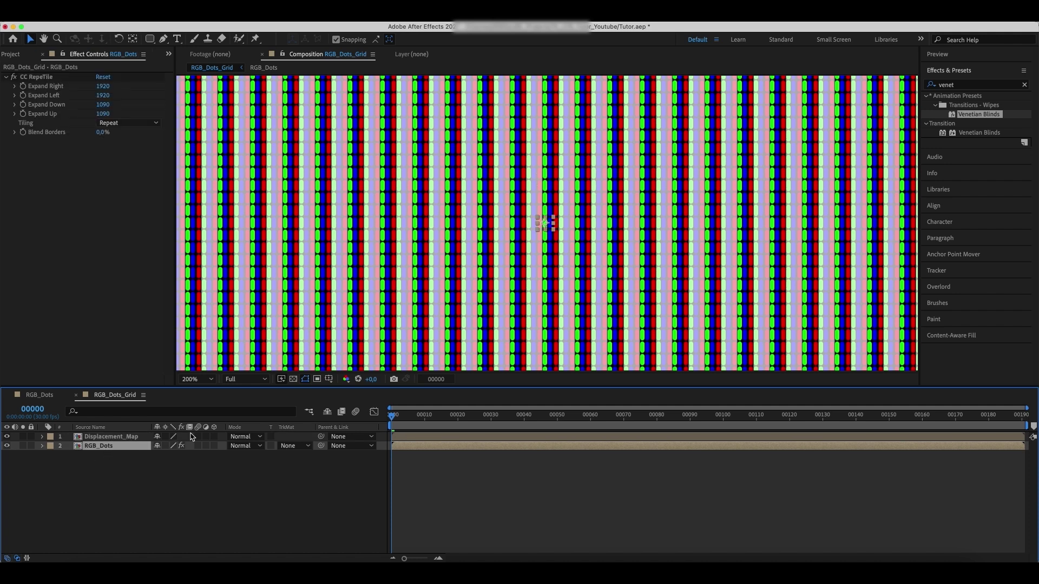
- Apply Displacement Map to RGB_Dots with the Displacement_Map layer as its source
click(1024, 85)
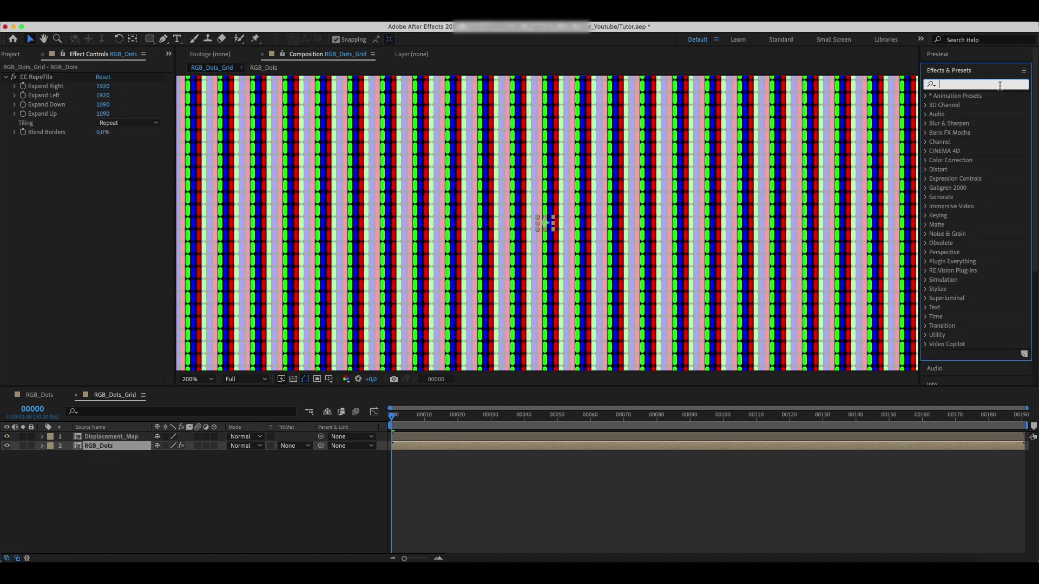
text(displace)
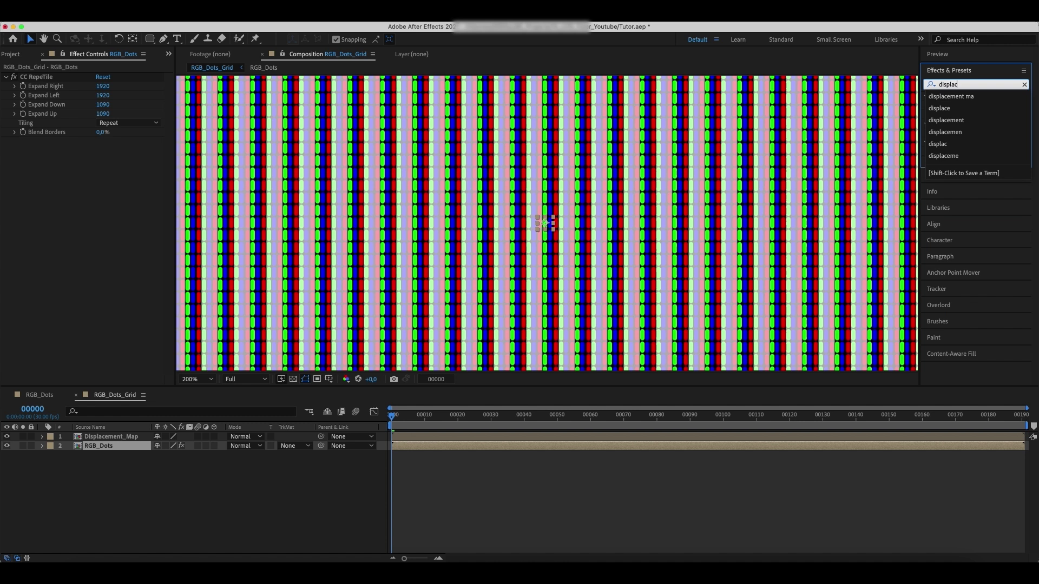
click(998, 97)
double_click(981, 105)
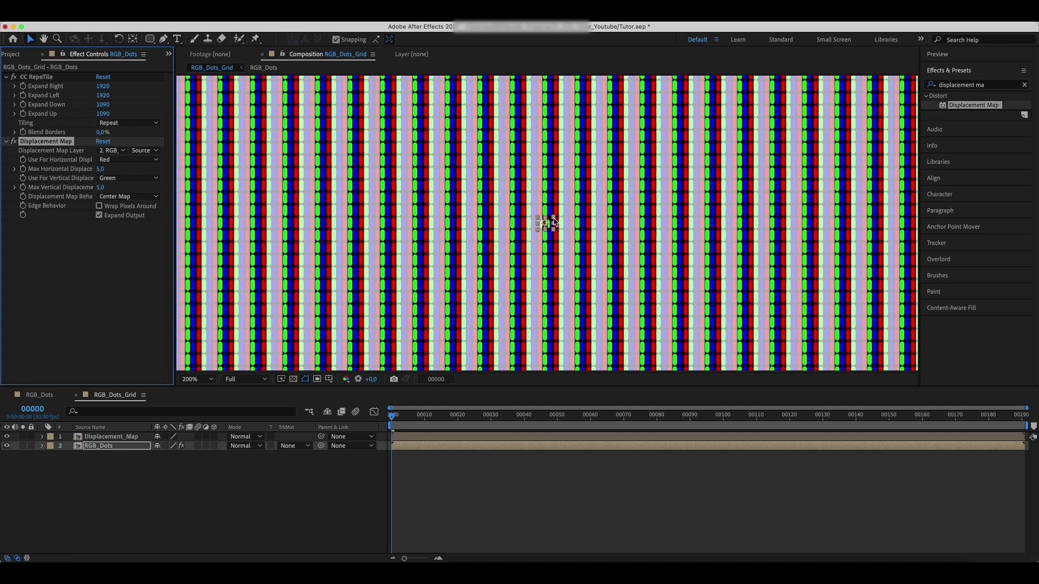
scroll(555, 222, up, 3)
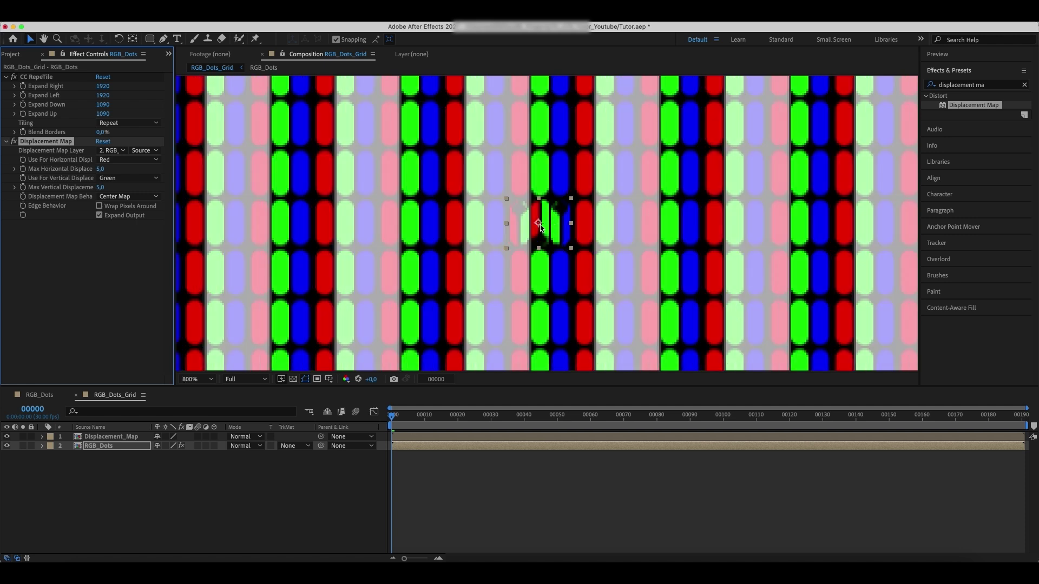
click(111, 150)
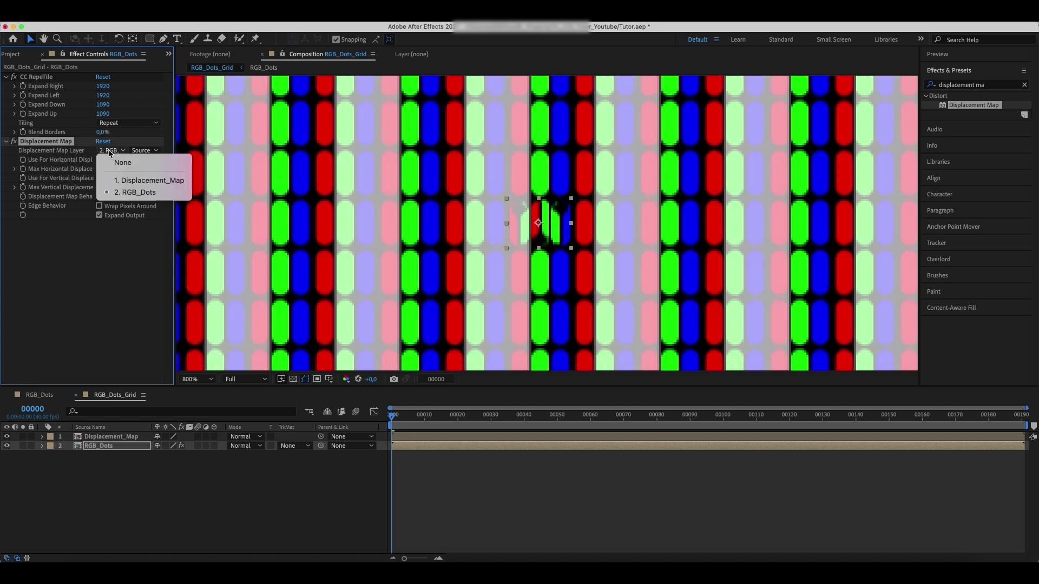
click(152, 180)
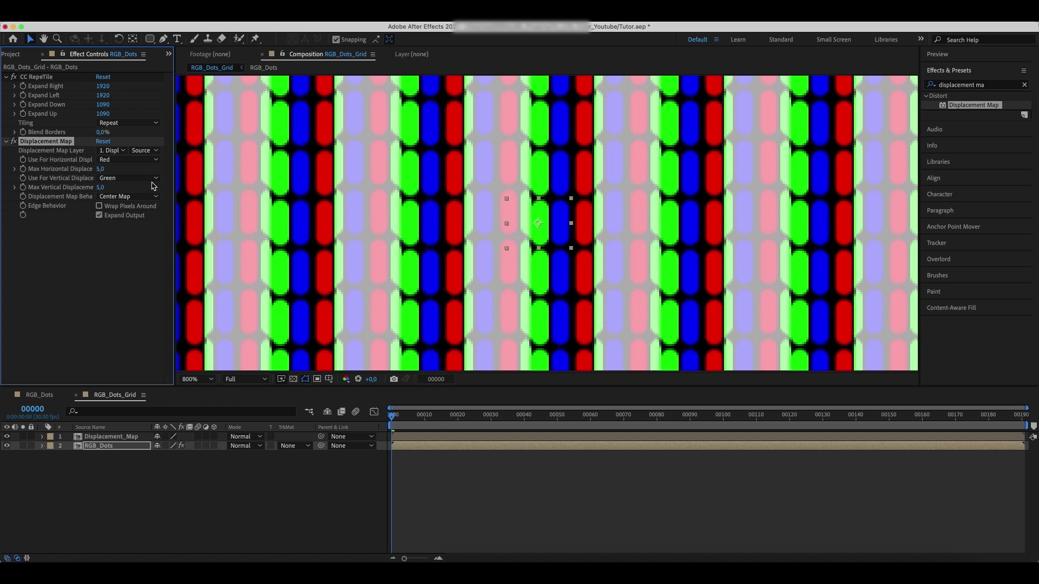
- Turn horizontal displacement off at max 0, and drive vertical displacement by Alpha at max 6
click(130, 160)
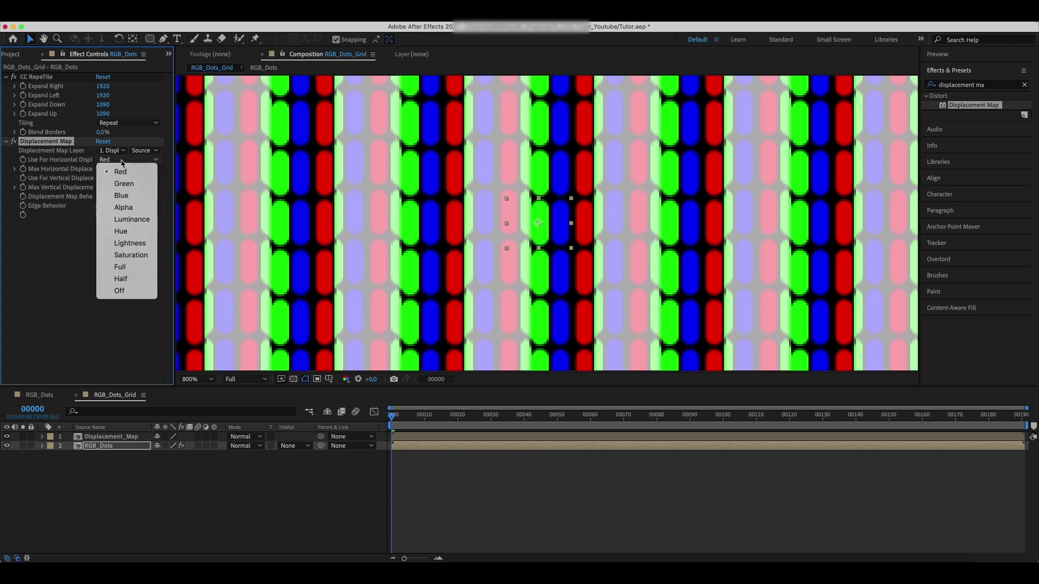
click(120, 290)
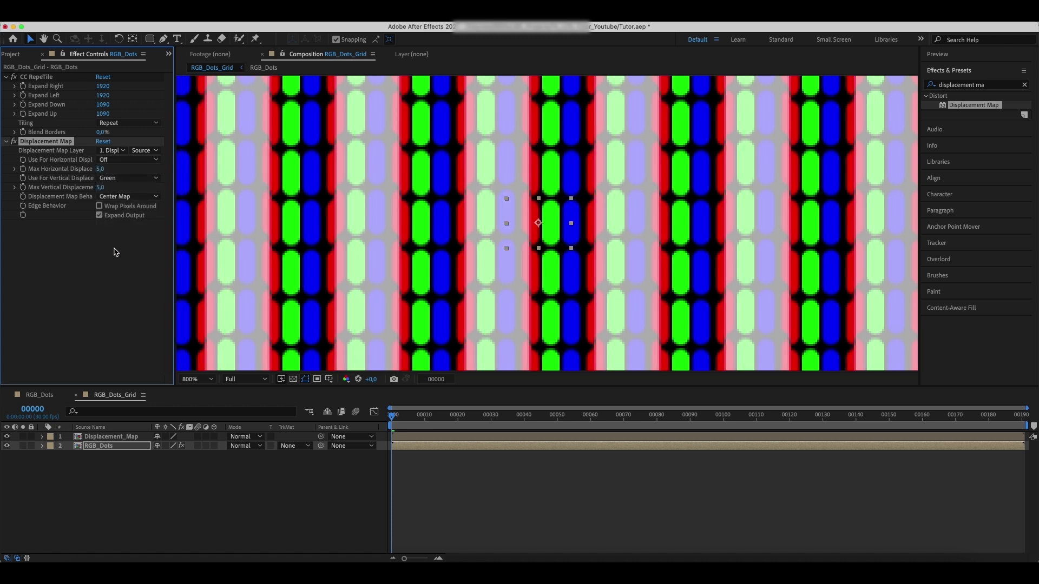
click(101, 169)
text(0)
key(Return)
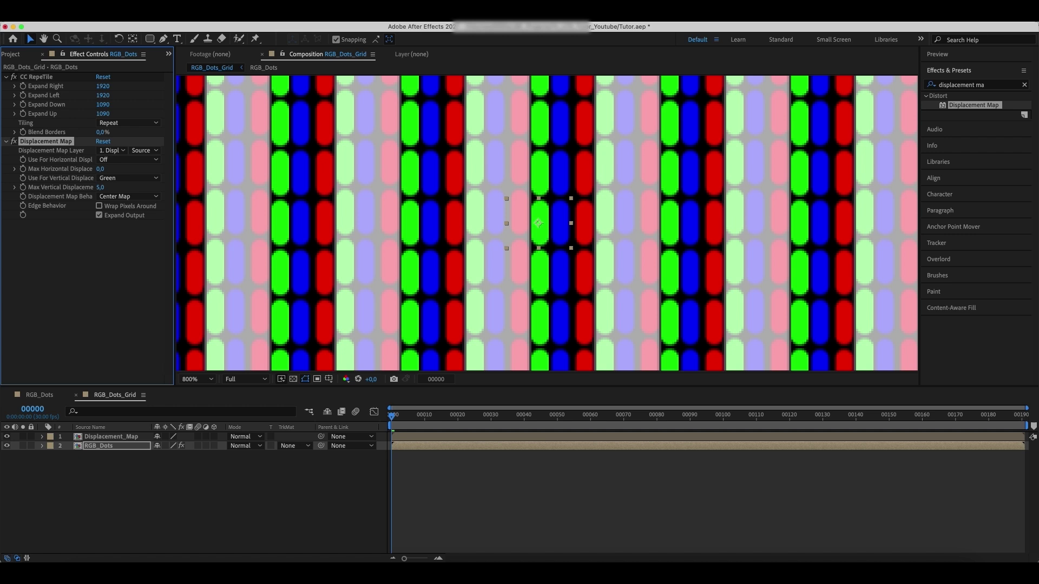
click(128, 178)
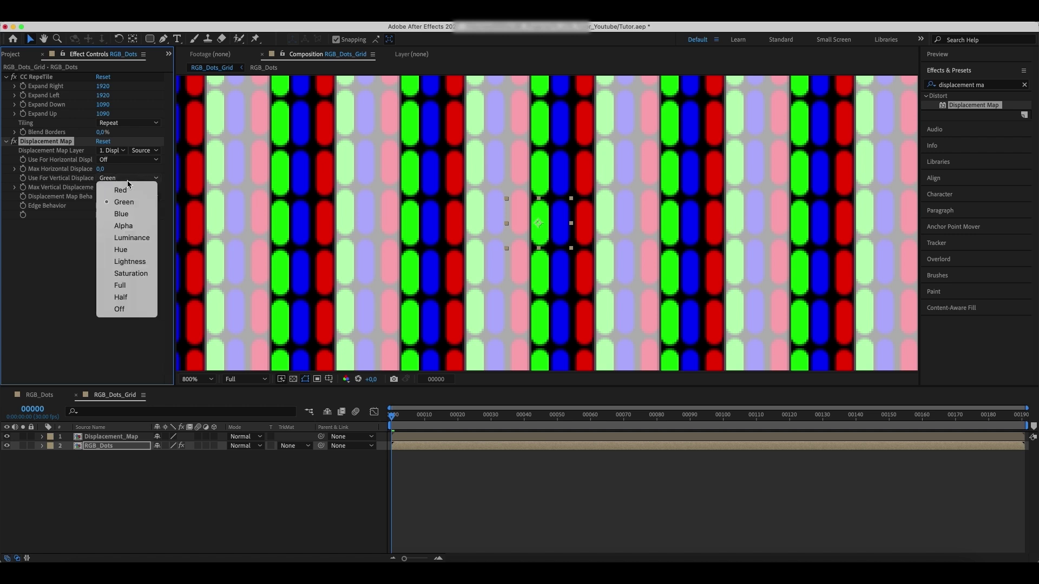
click(134, 227)
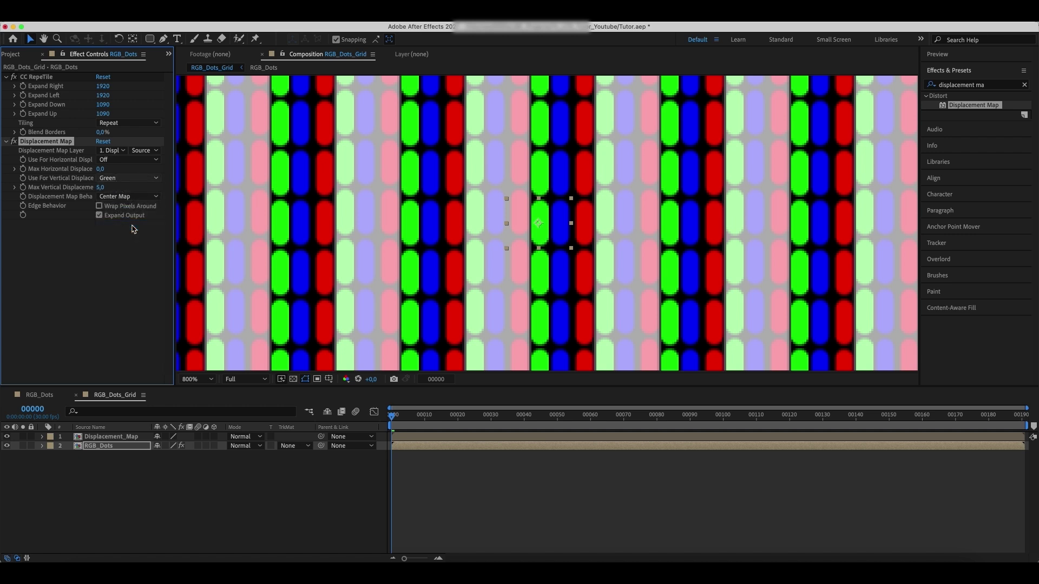
mouse_move(99, 188)
mouse_down()
mouse_move(116, 187)
mouse_move(104, 187)
mouse_up()
click(100, 189)
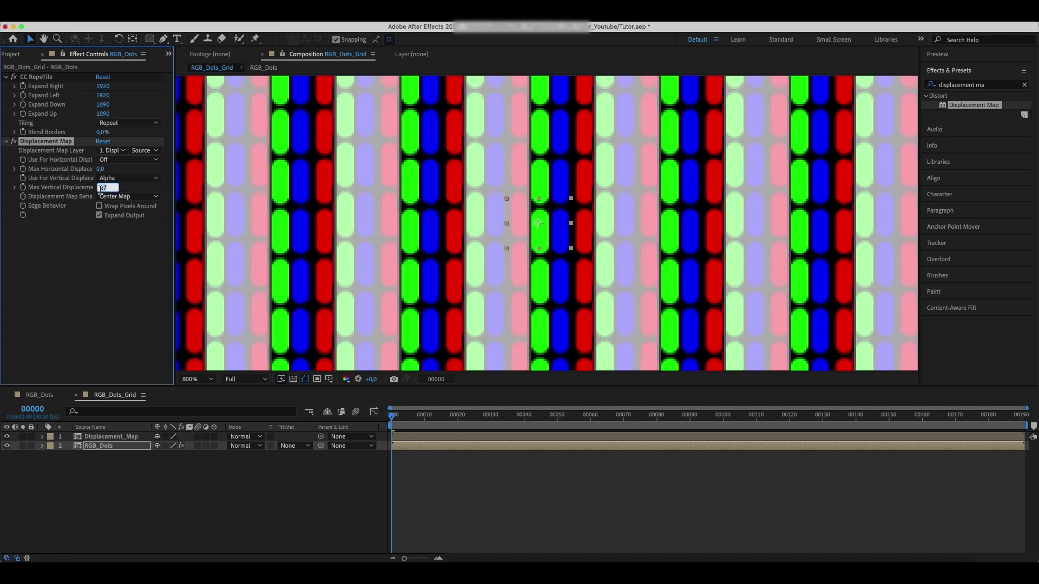
text(6)
key(Return)
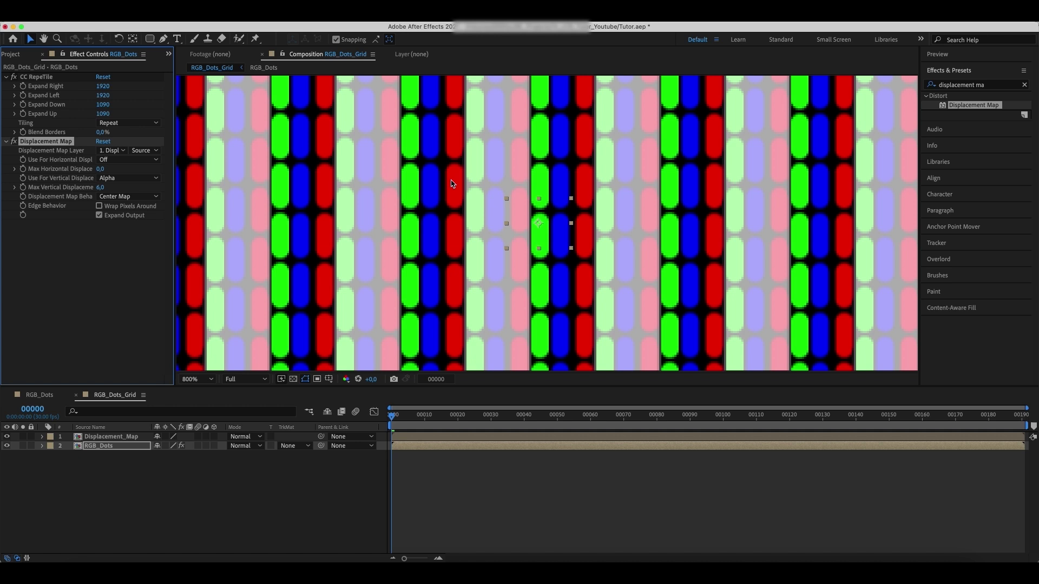
- Hide the Displacement_Map layer, fit the dot grid in the viewer, and start a new composition
key(comma)
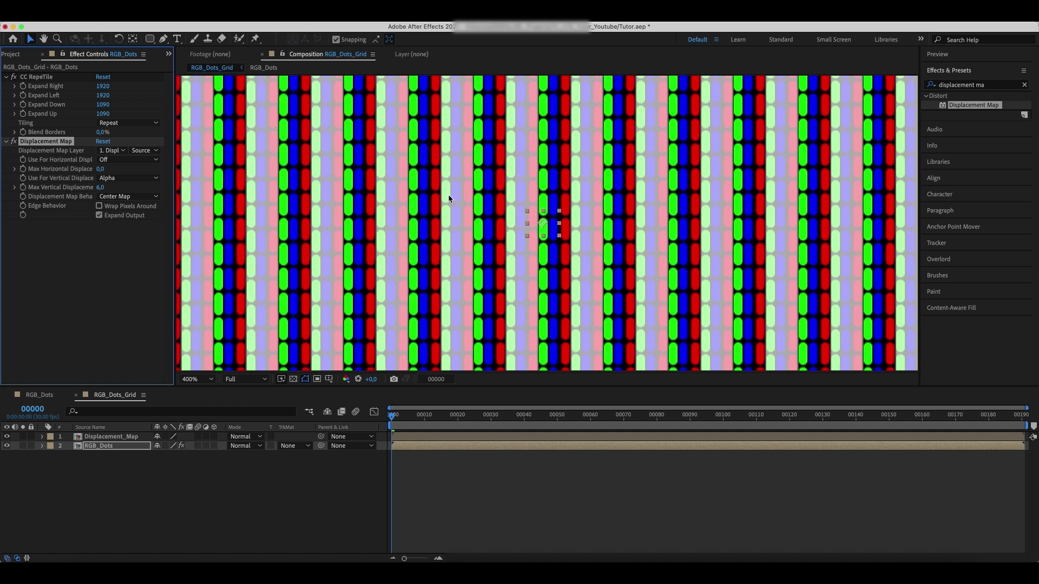
click(108, 436)
click(6, 436)
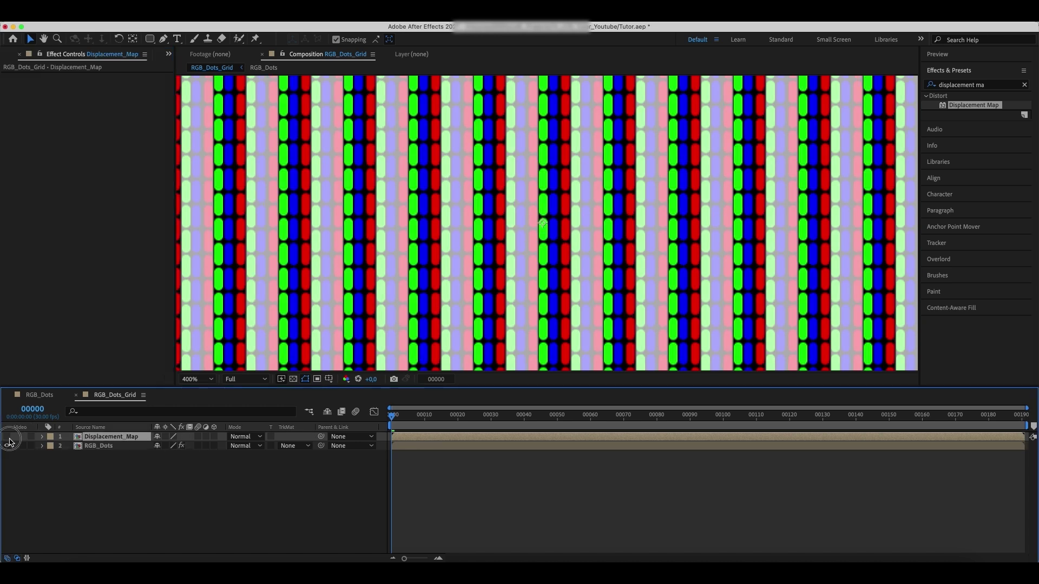
click(183, 379)
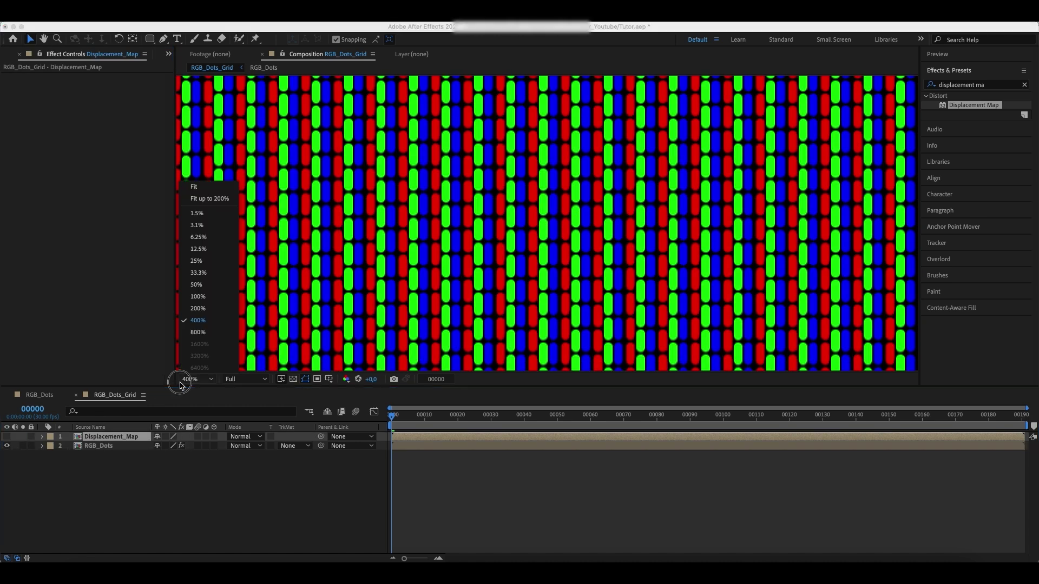
click(222, 200)
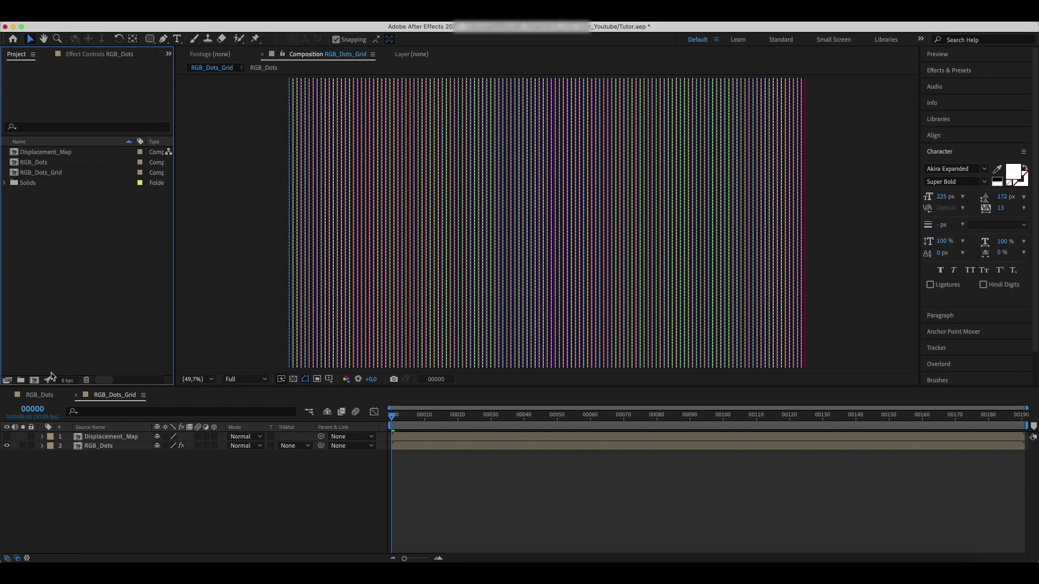
click(35, 381)
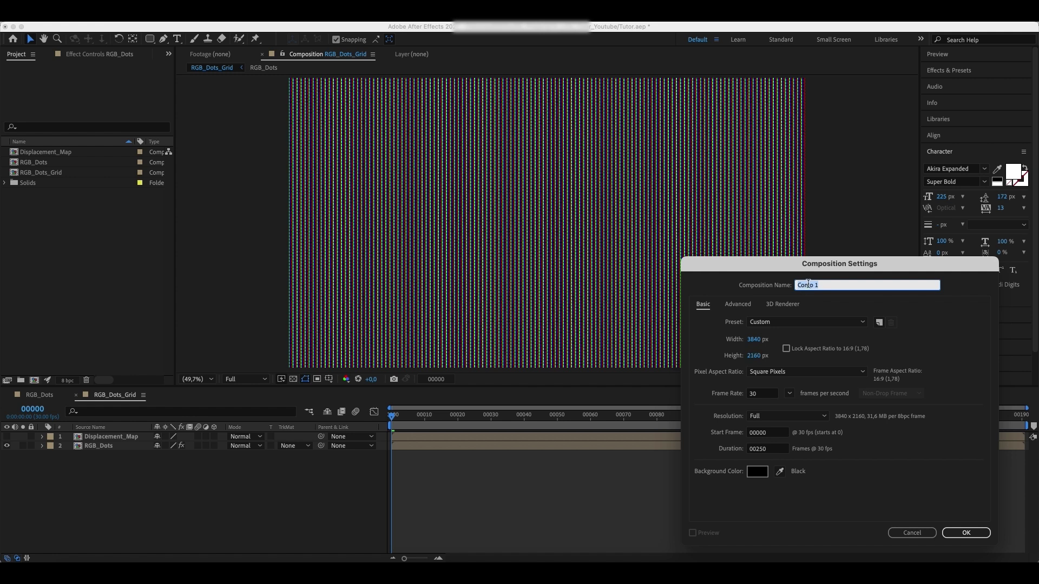
- Name the new 3840×2160, 30 fps comp 00_CRT_Main_Comp and confirm it
text(00_CRT_Main_)
key(Return)
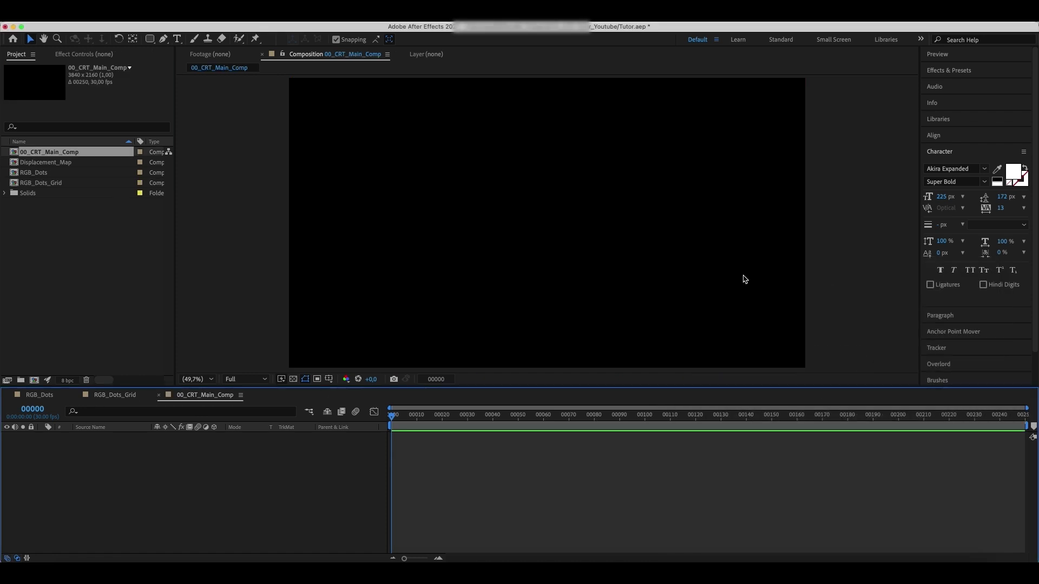
- Import Footage.mov into the project and build a Footage composition from it
click(60, 560)
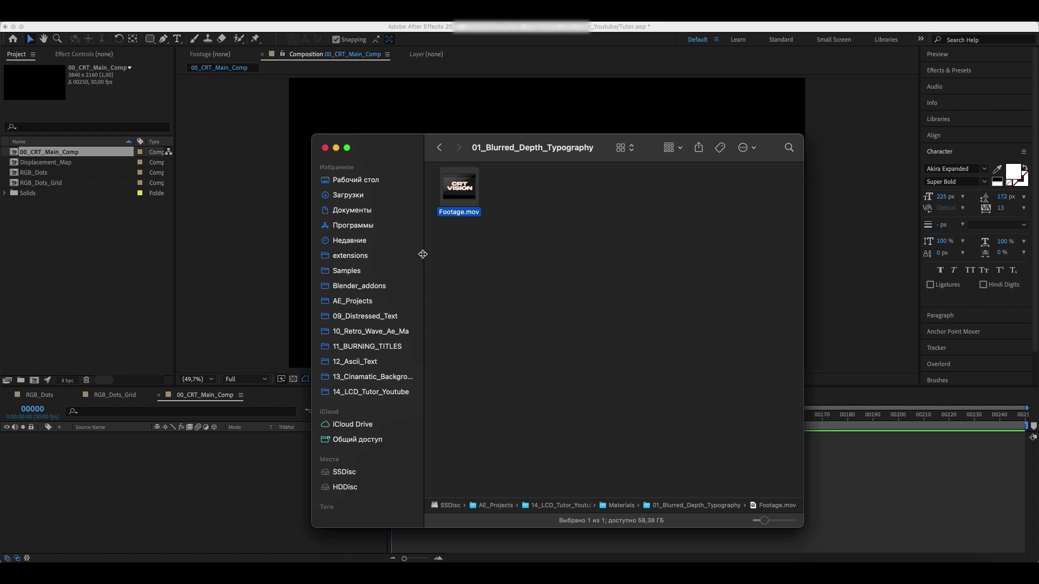
drag(460, 203, 86, 267)
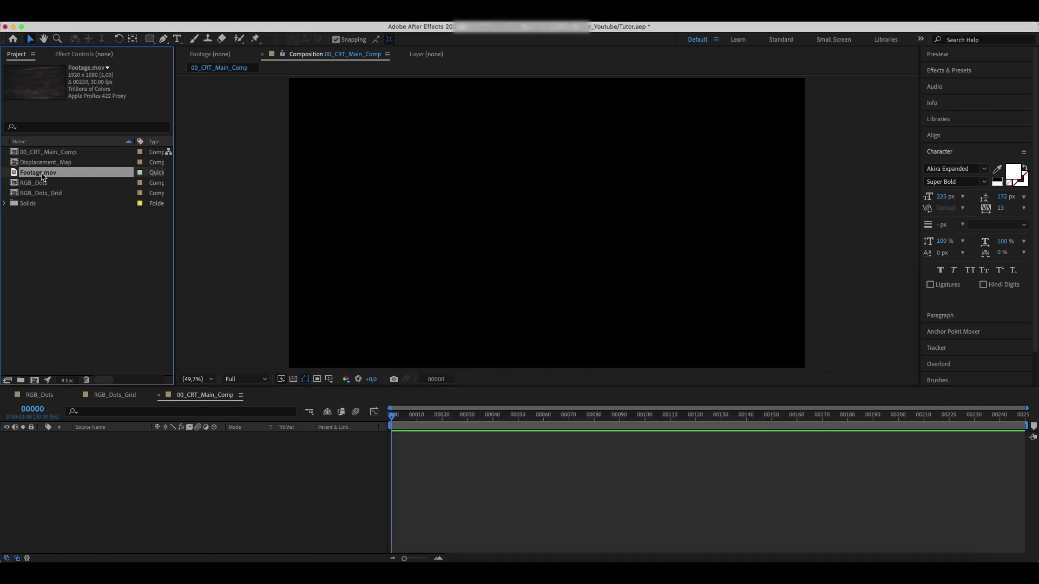
drag(43, 177, 36, 381)
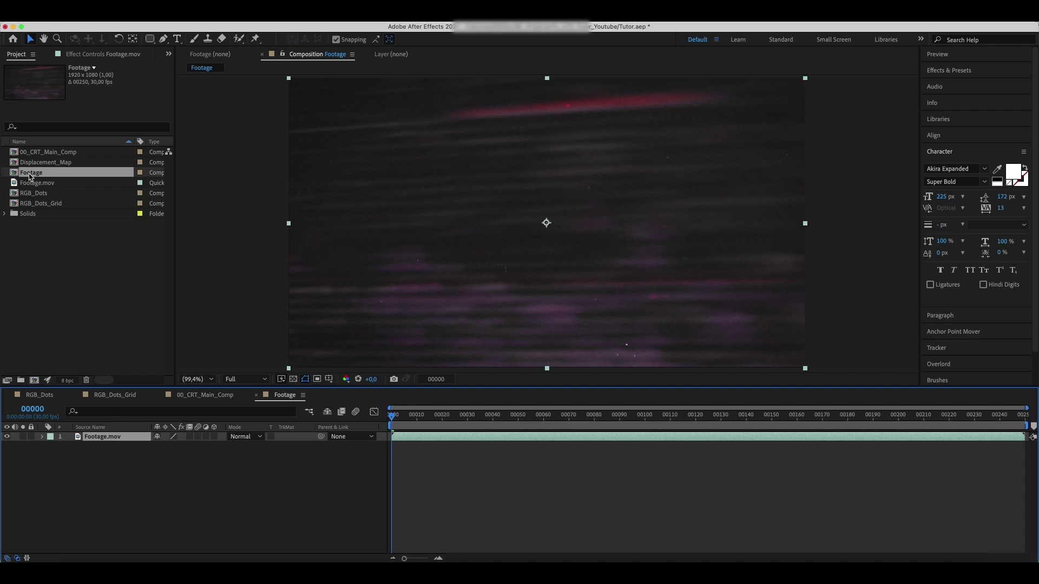
- Place the Footage comp into 00_CRT_Main_Comp and scrub to the CRT VISION title frame
click(182, 394)
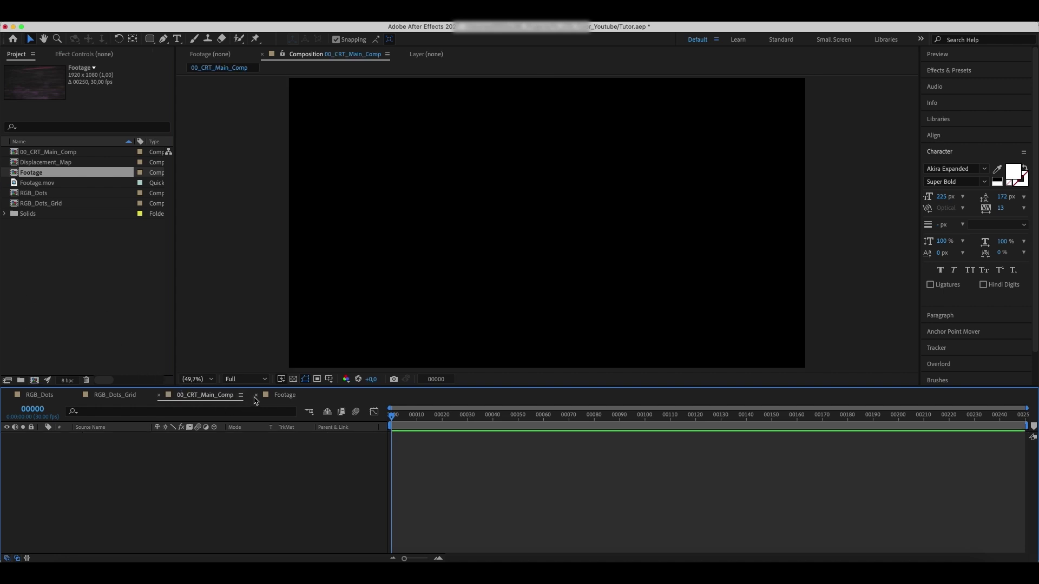
click(255, 395)
drag(31, 176, 97, 471)
drag(403, 416, 640, 424)
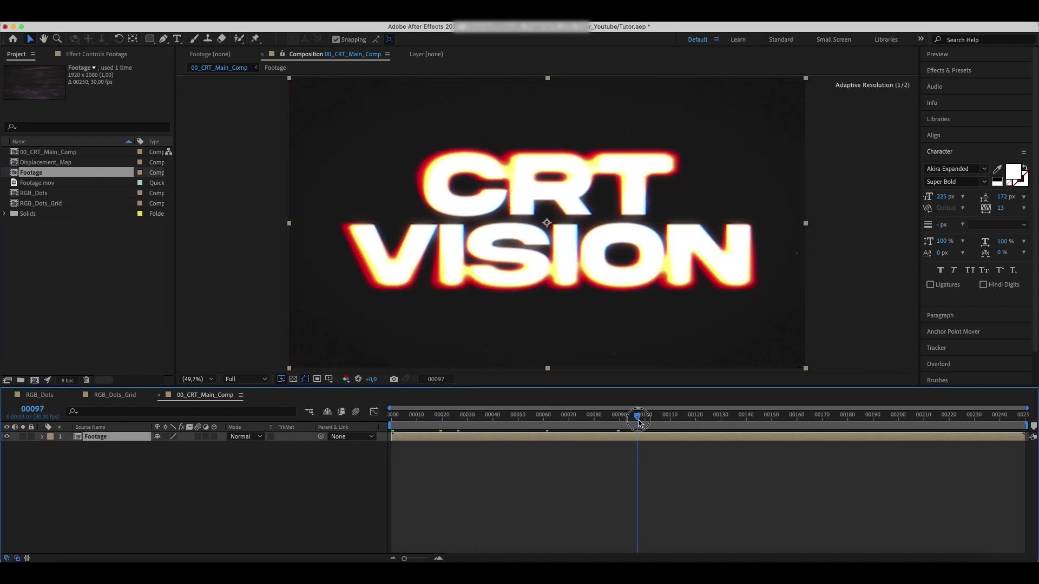
click(49, 204)
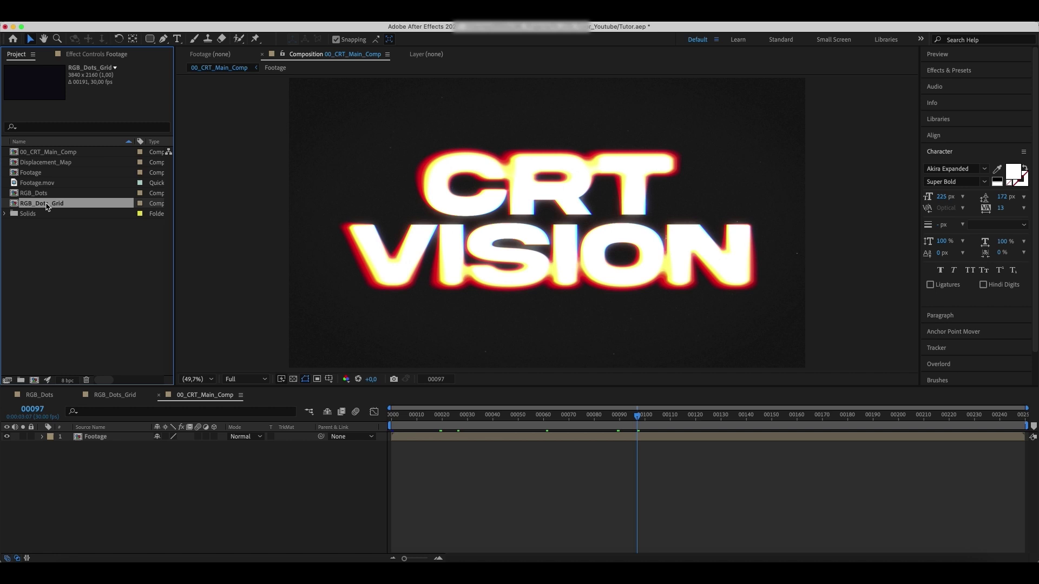
- Add RGB_Dots_Grid above Footage as a hidden layer and pull in the work-area end
drag(47, 207, 99, 439)
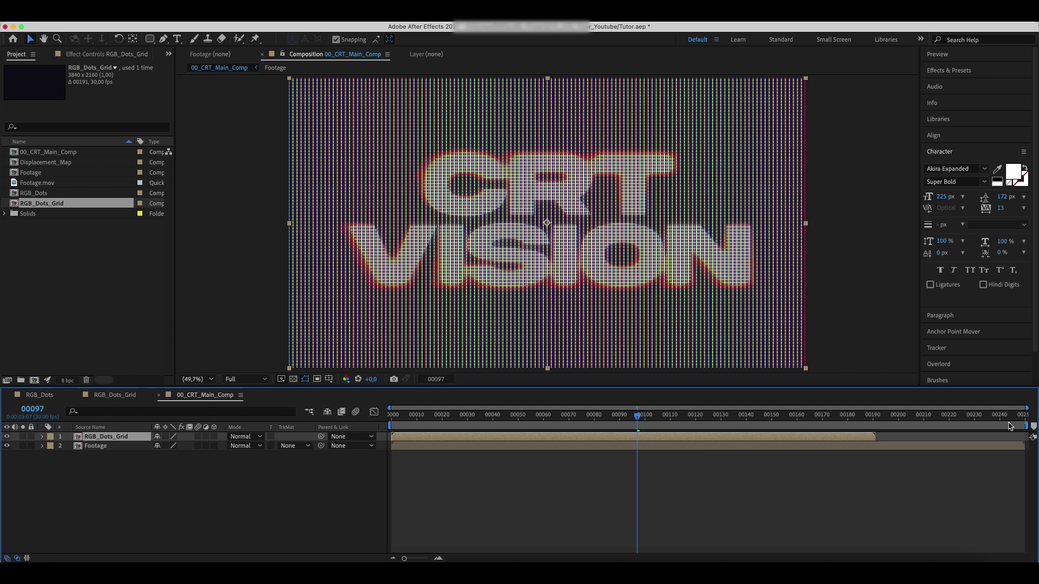
drag(1025, 426, 823, 428)
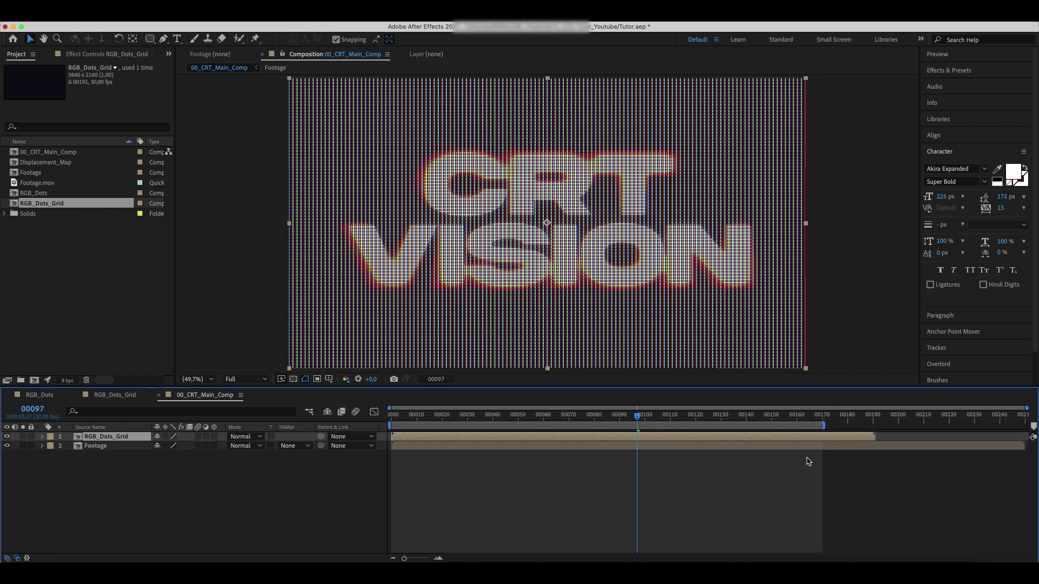
click(7, 437)
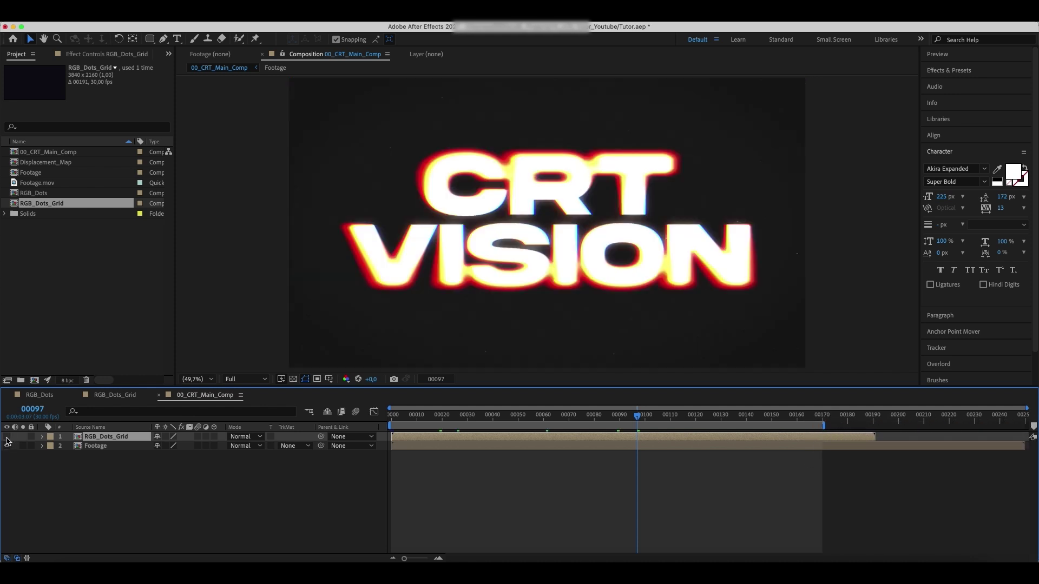
click(96, 446)
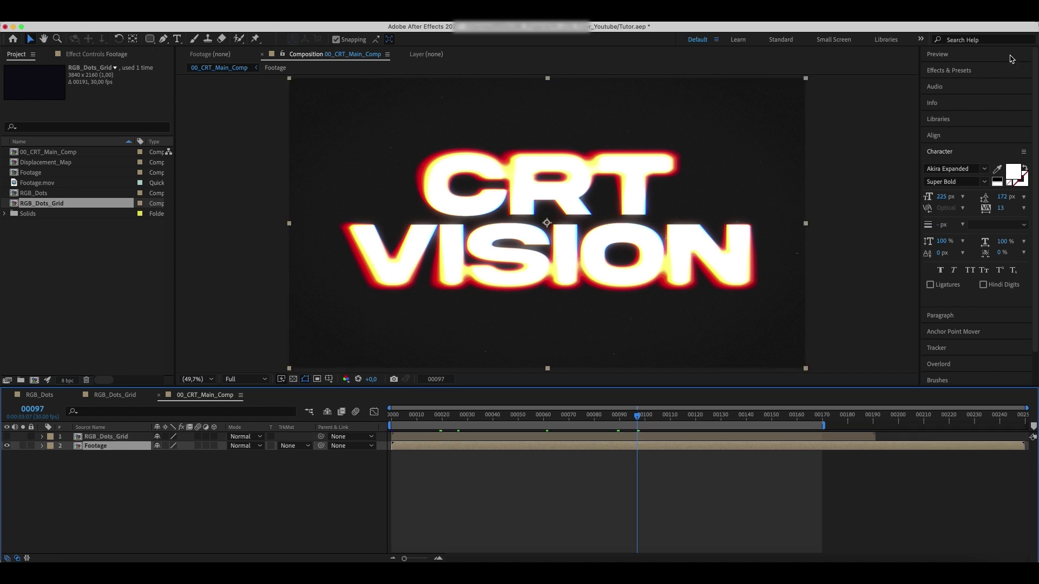
click(976, 72)
- Apply Shift Channels to Footage with Take Green From and Take Blue From set to Full Off
click(978, 84)
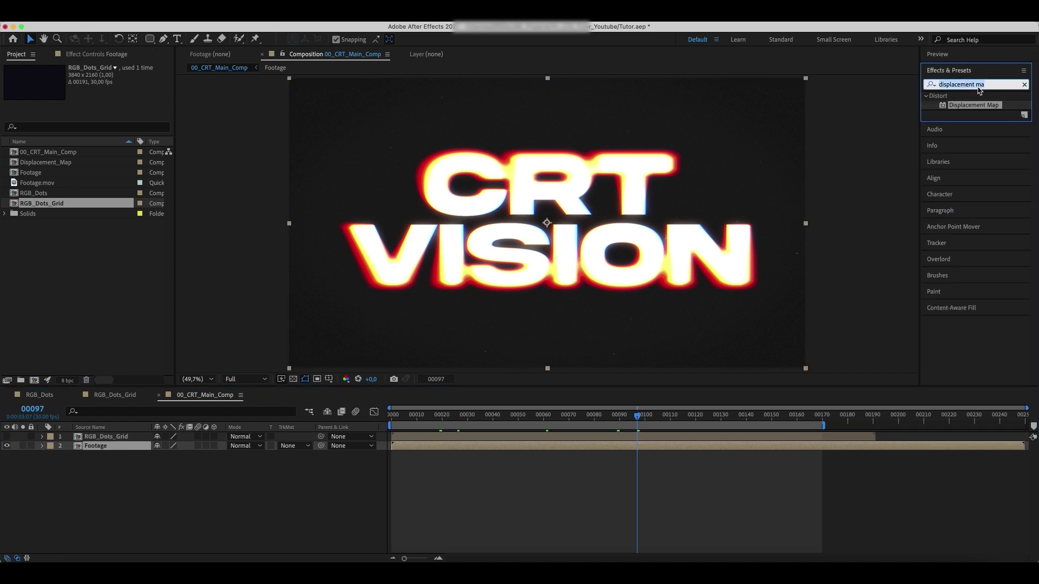
text(shift)
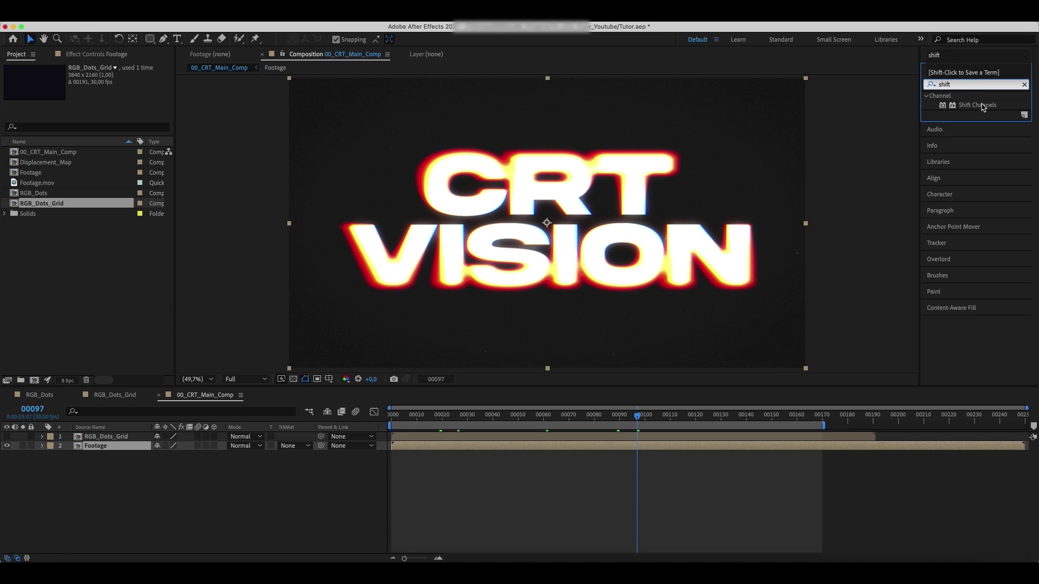
double_click(978, 105)
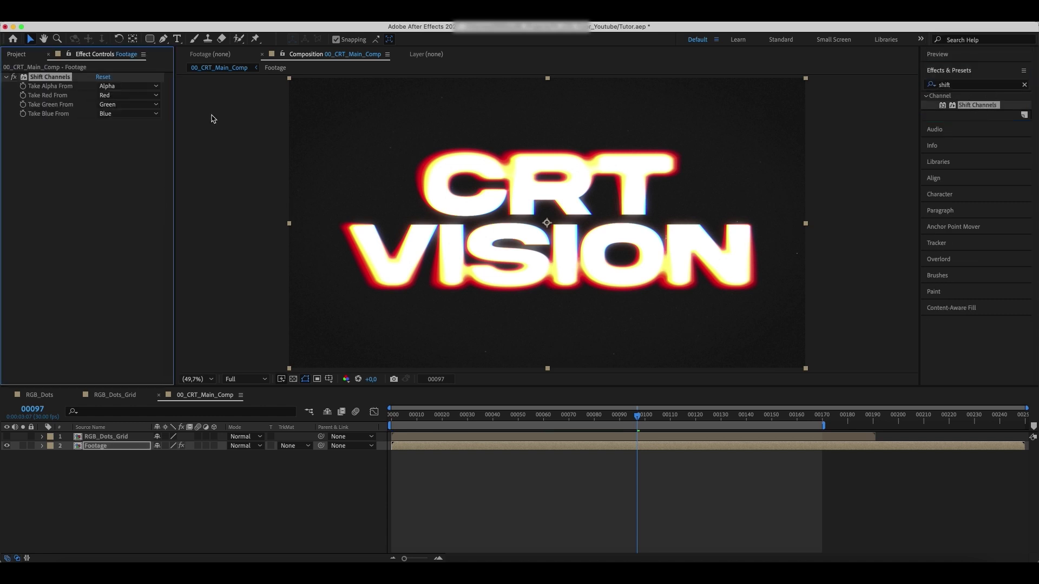
click(127, 105)
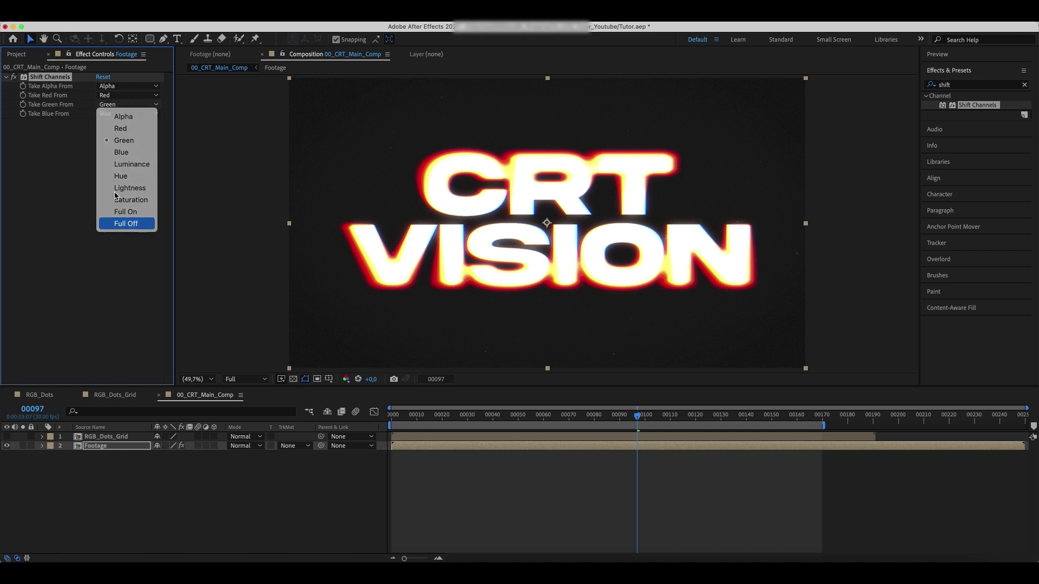
click(131, 222)
click(127, 114)
click(127, 236)
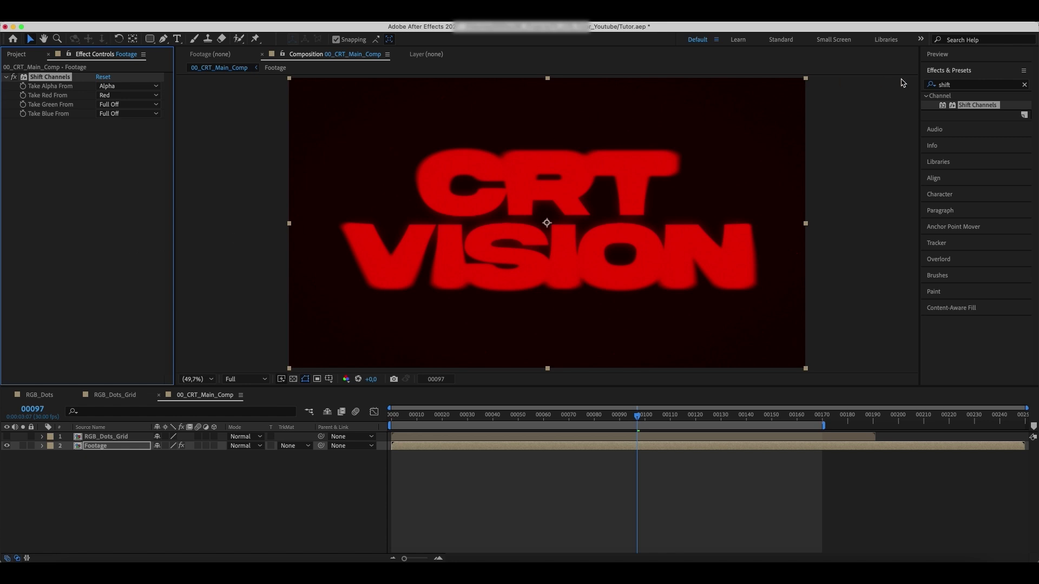
click(959, 86)
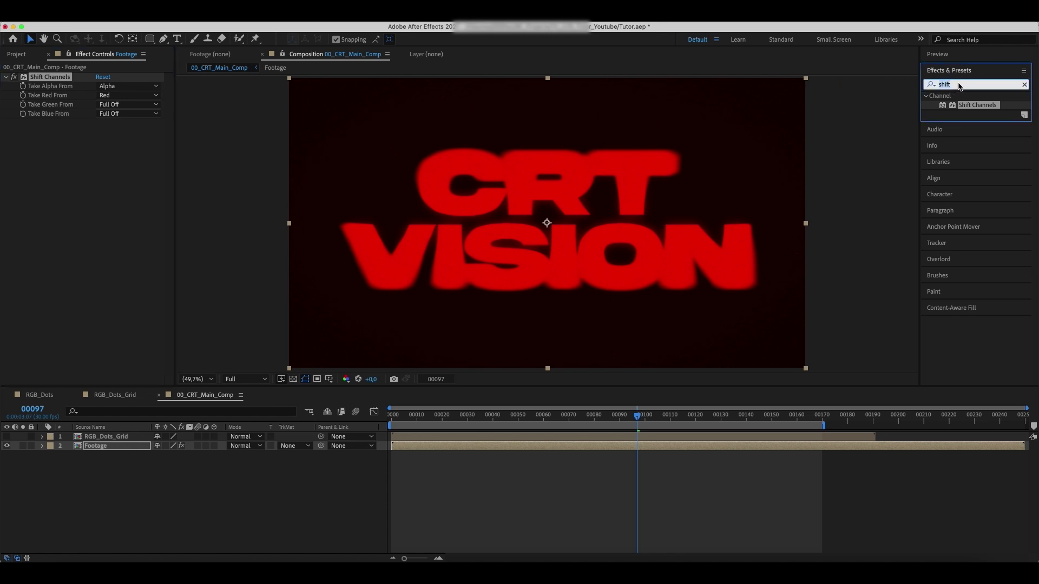
- Apply Set Matte to Footage, taking the matte from RGB_Dots_Grid's Red Channel
text(set ma)
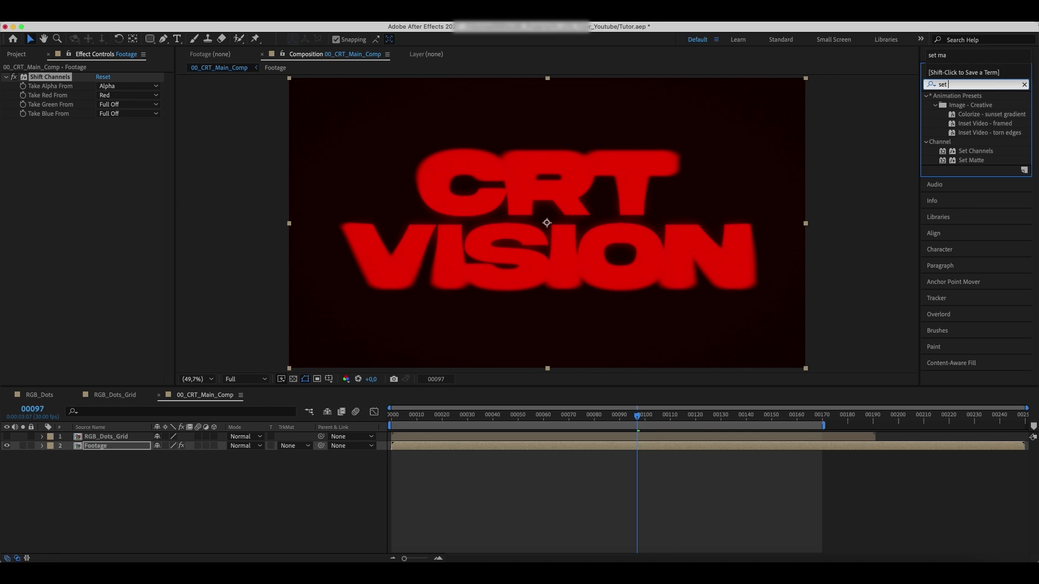
double_click(971, 105)
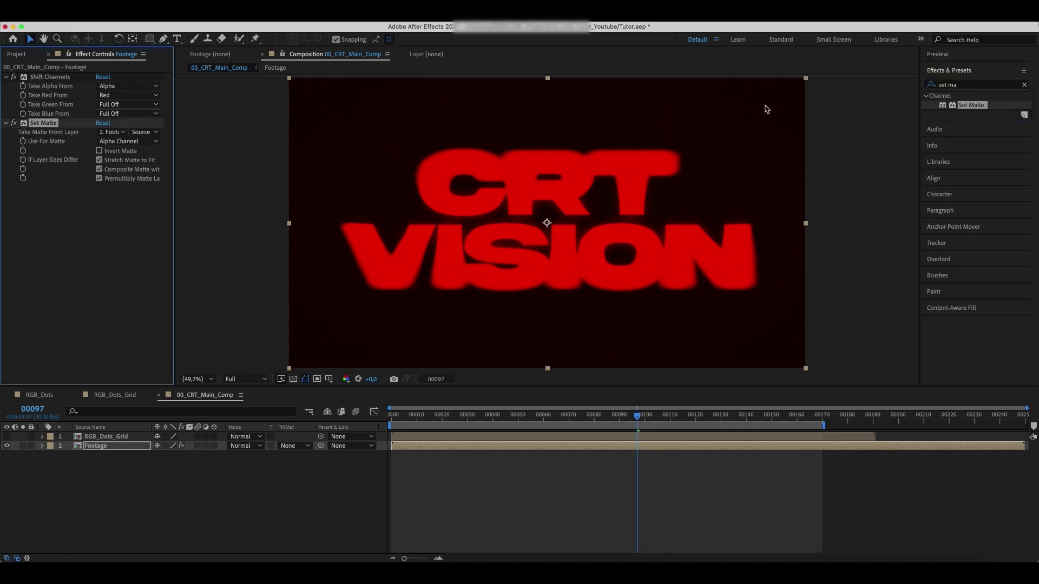
click(109, 132)
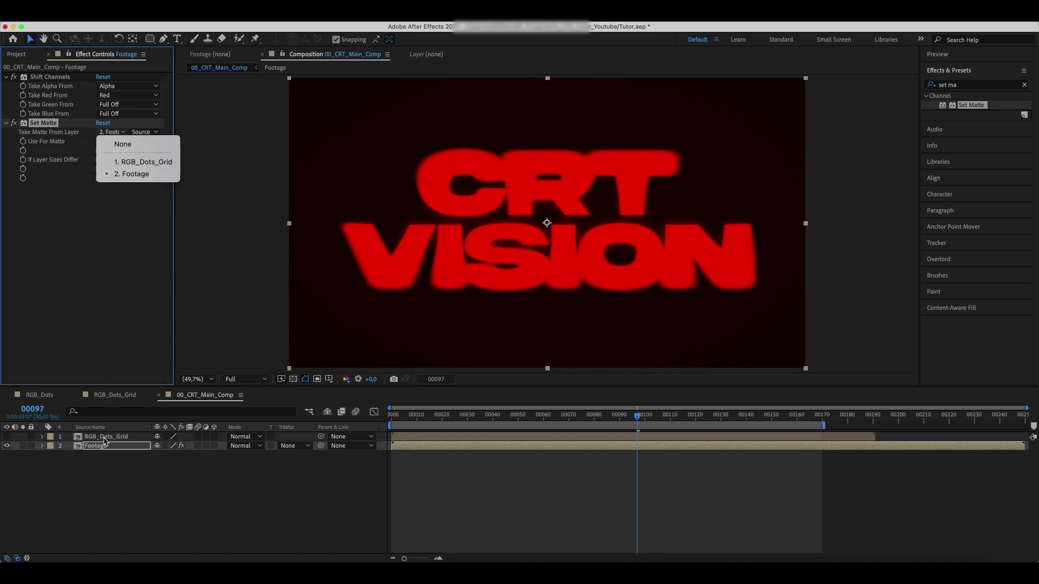
click(127, 162)
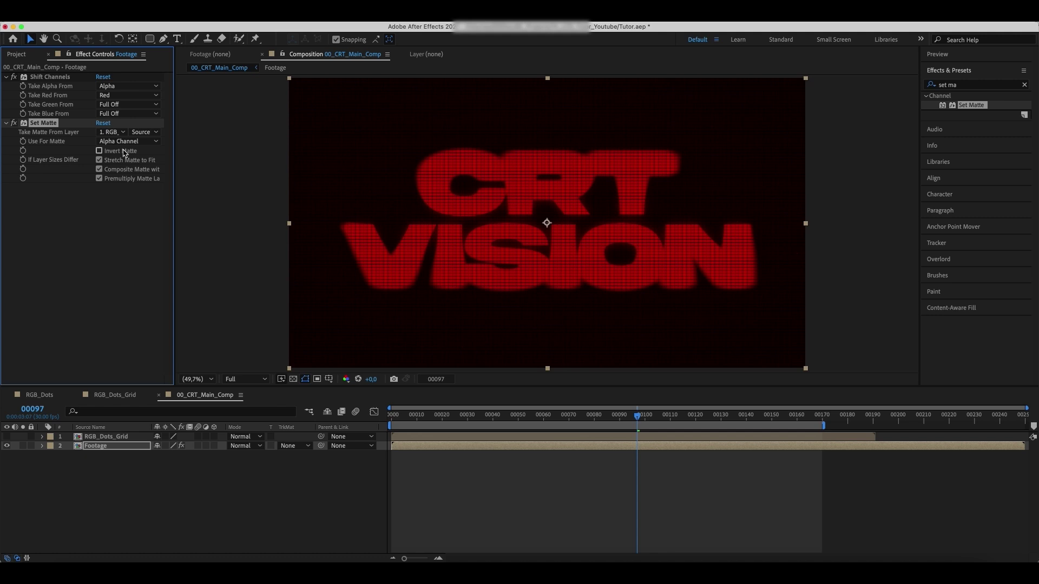
click(123, 140)
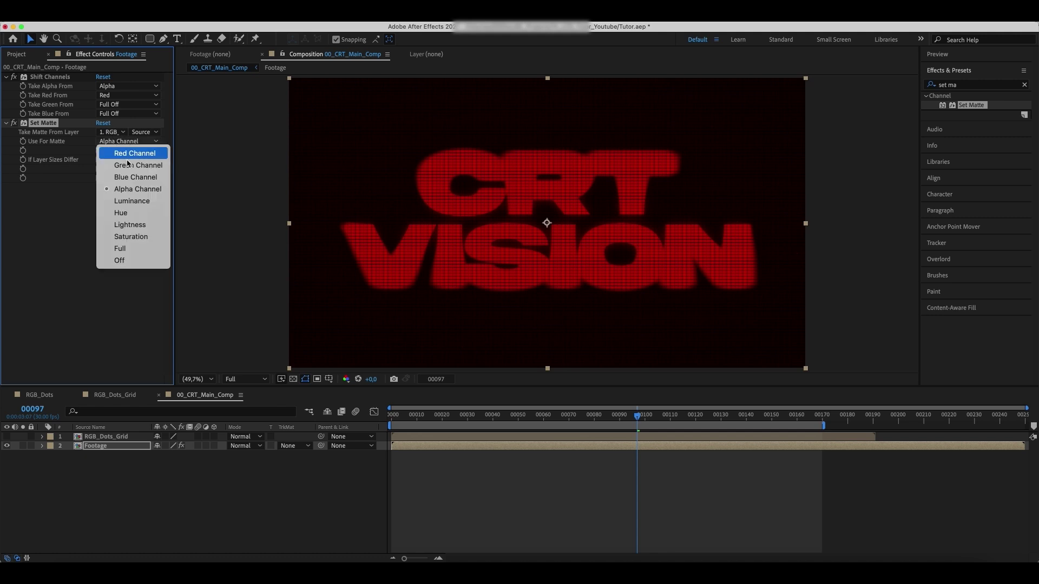
click(138, 156)
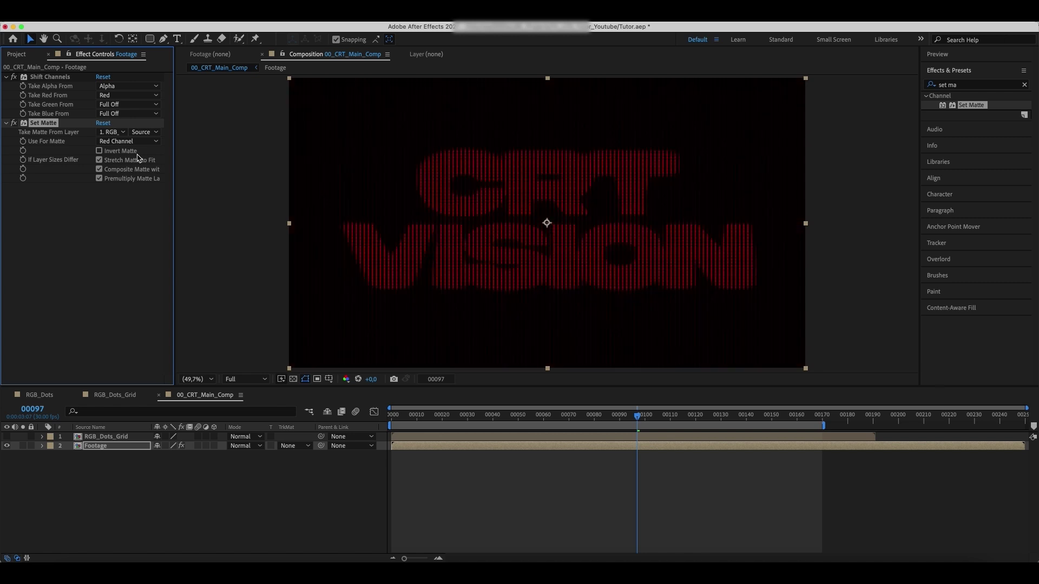
key(slash)
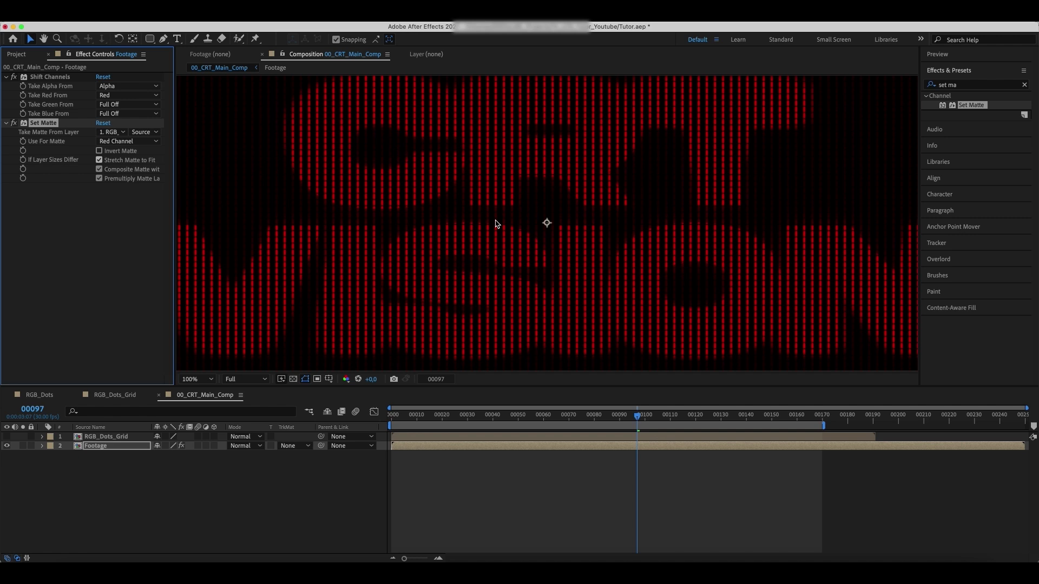
key(shift+slash)
click(106, 451)
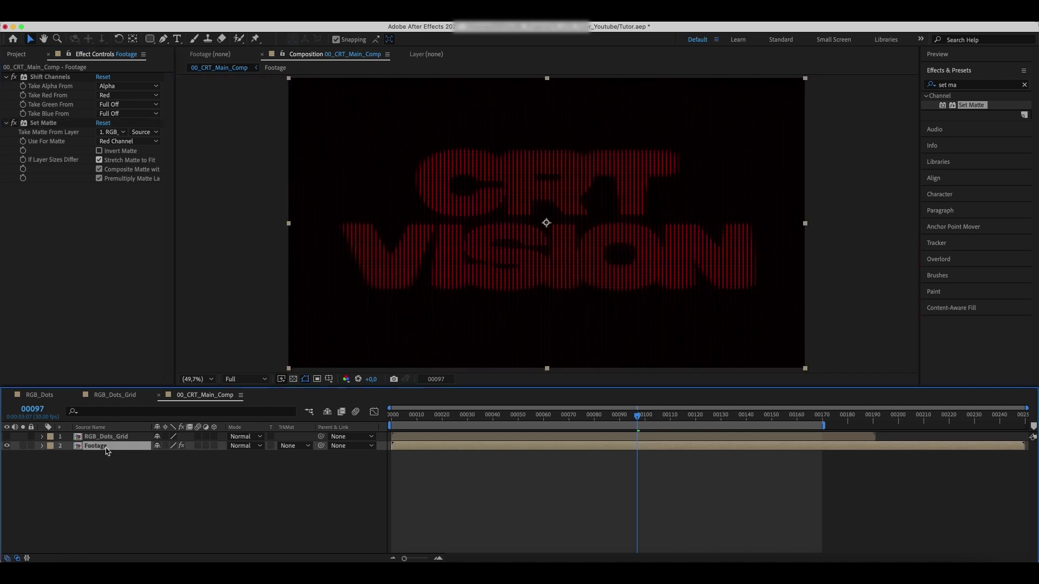
- Duplicate Footage twice; set the third copy to red Full Off, green from Green, Green Channel matte
key(ctrl+d)
key(ctrl+d)
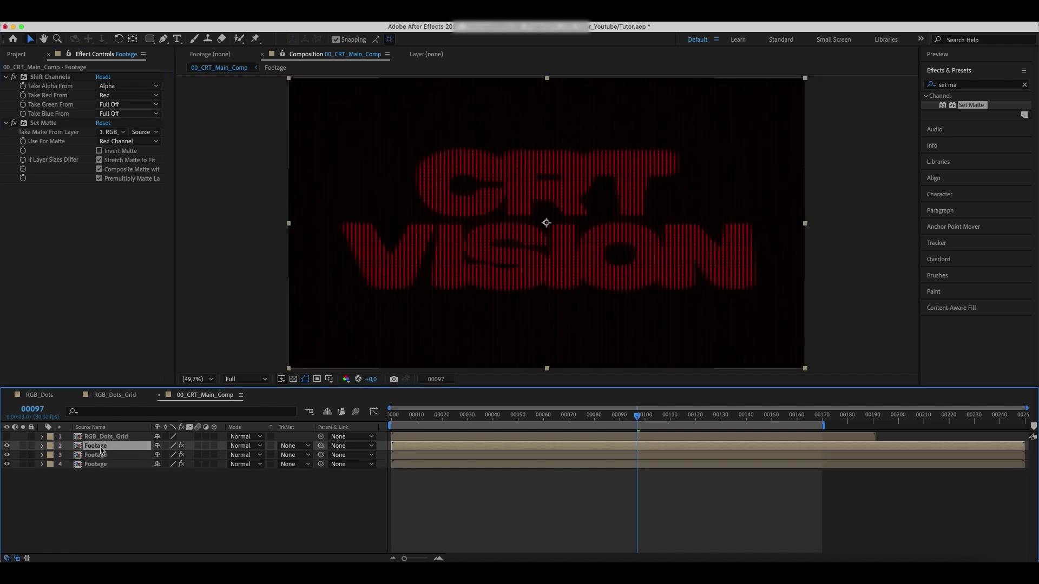
click(99, 455)
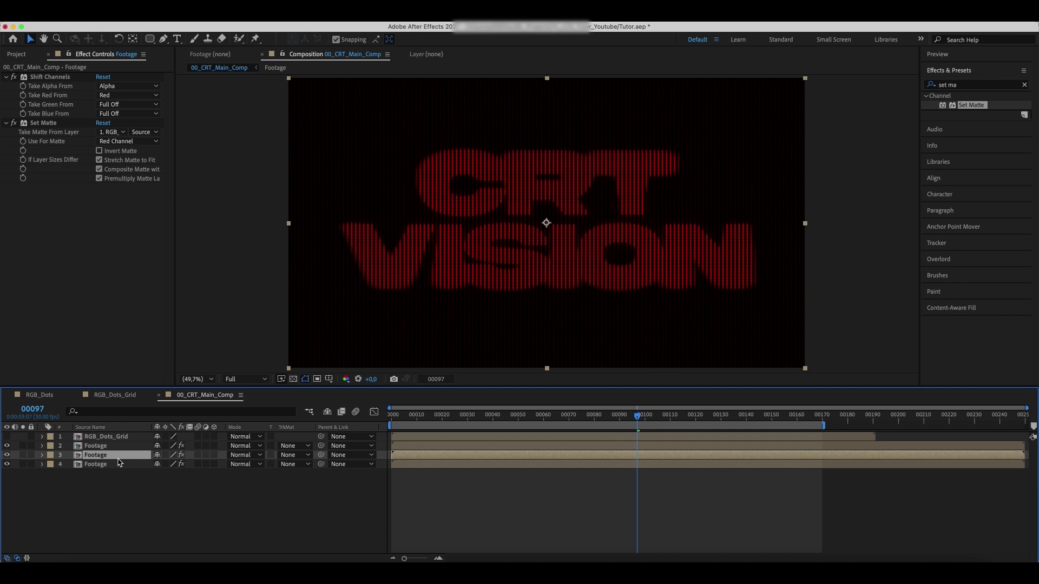
click(122, 97)
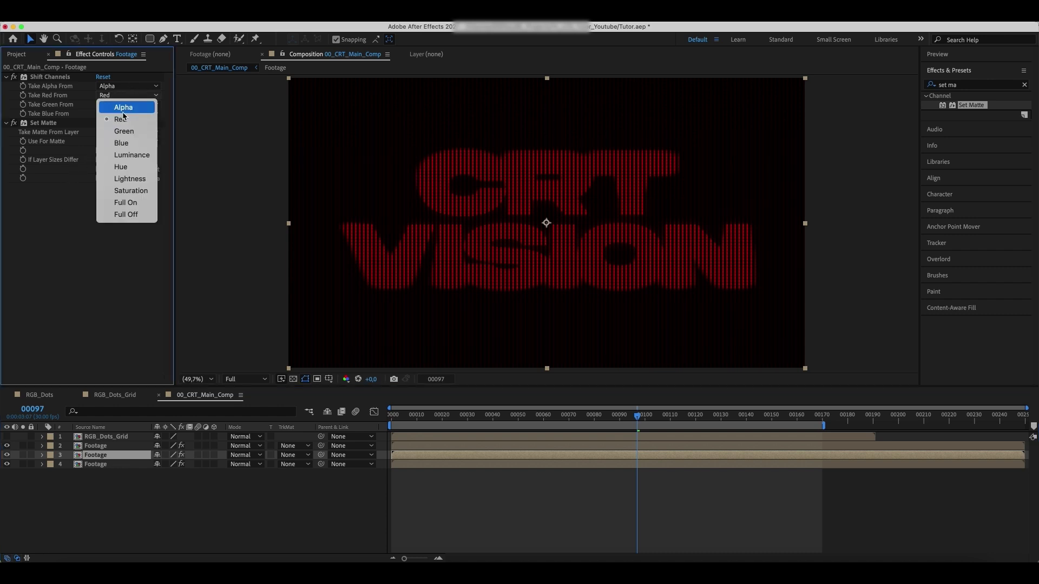
click(126, 214)
click(123, 104)
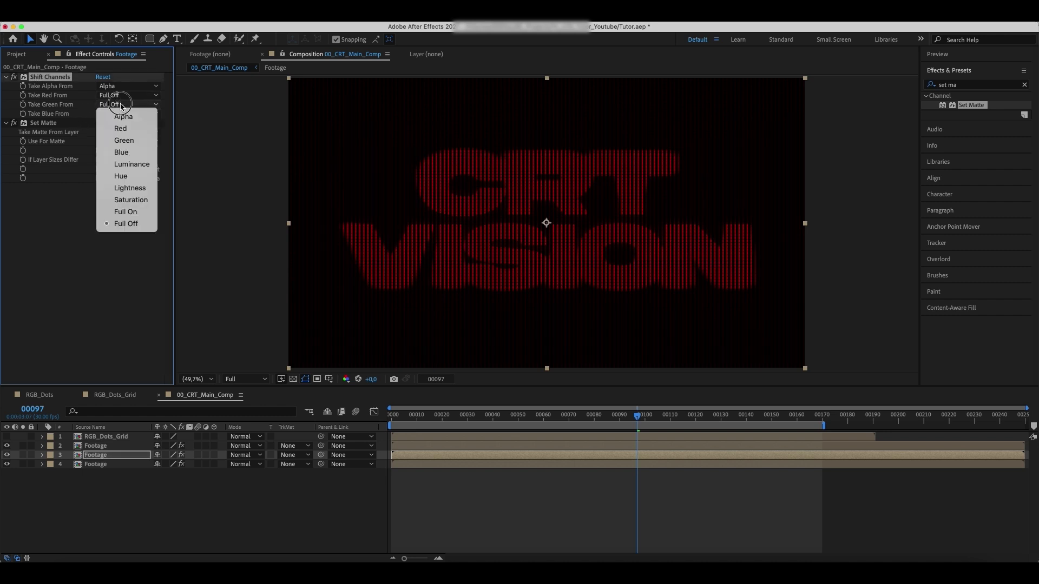
click(135, 142)
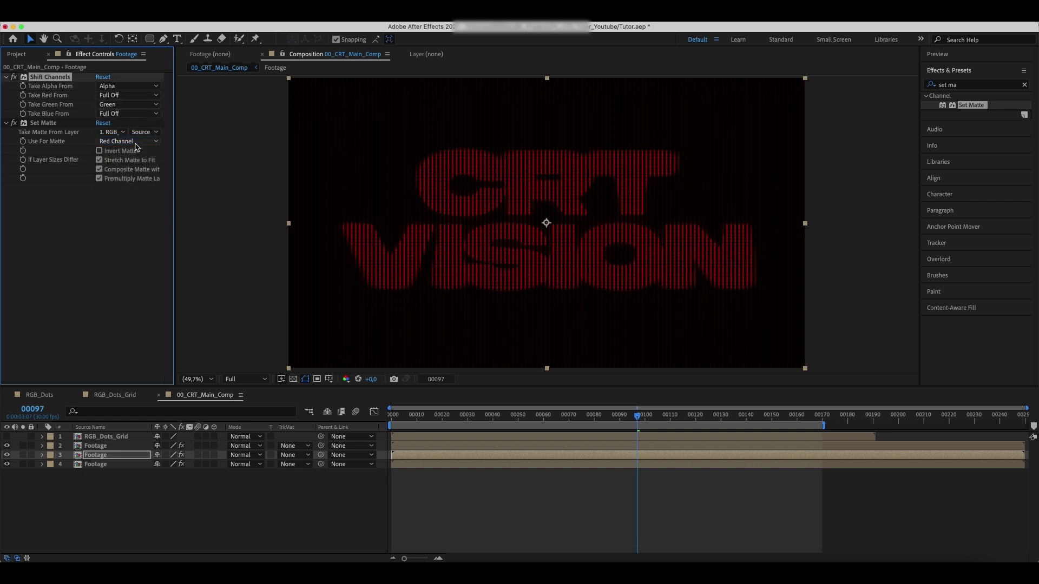
click(119, 142)
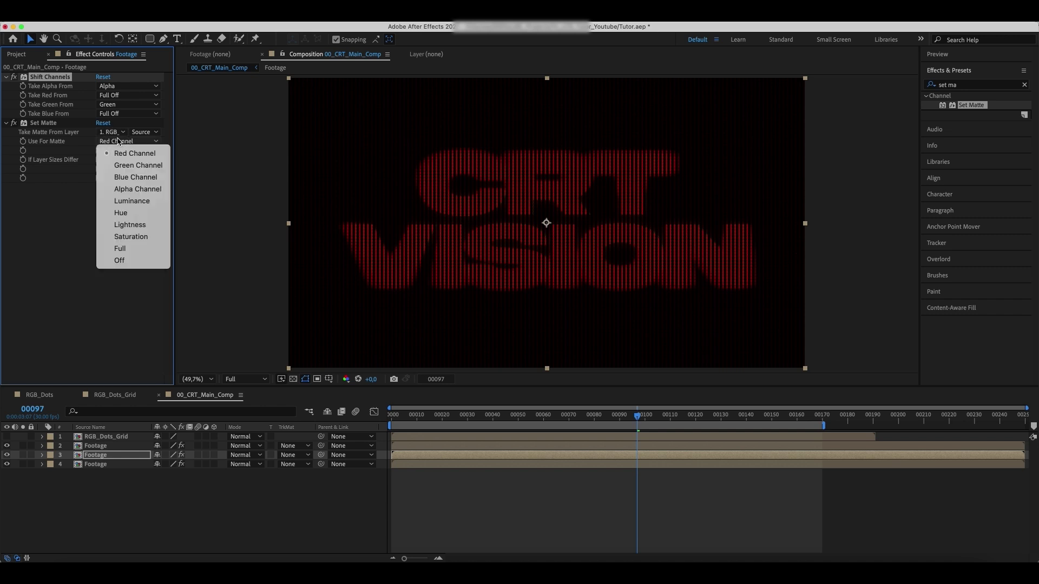
click(132, 165)
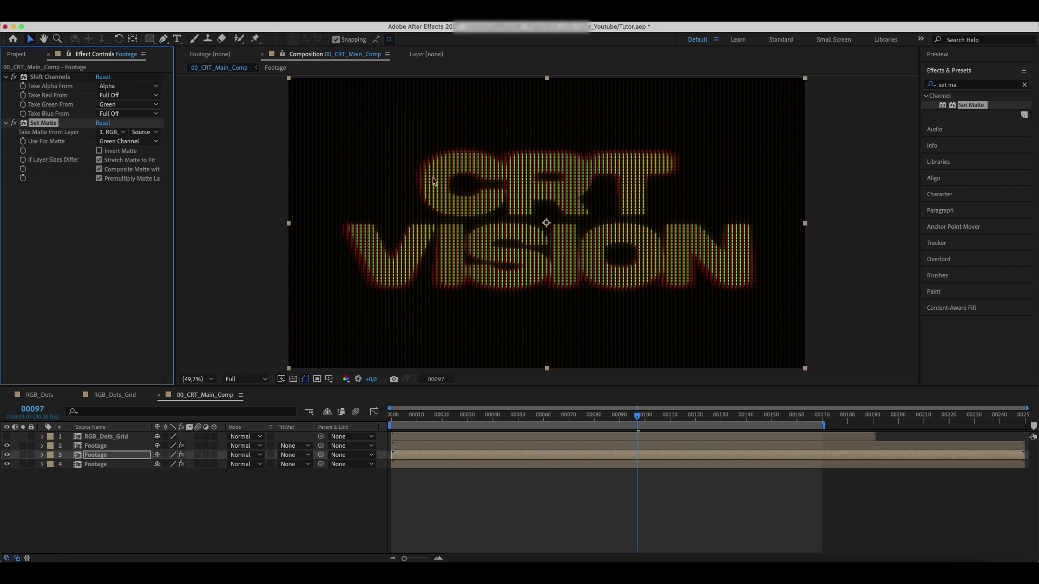
- Set the fourth copy to red Full Off, blue from Blue, and a Blue Channel matte
click(122, 465)
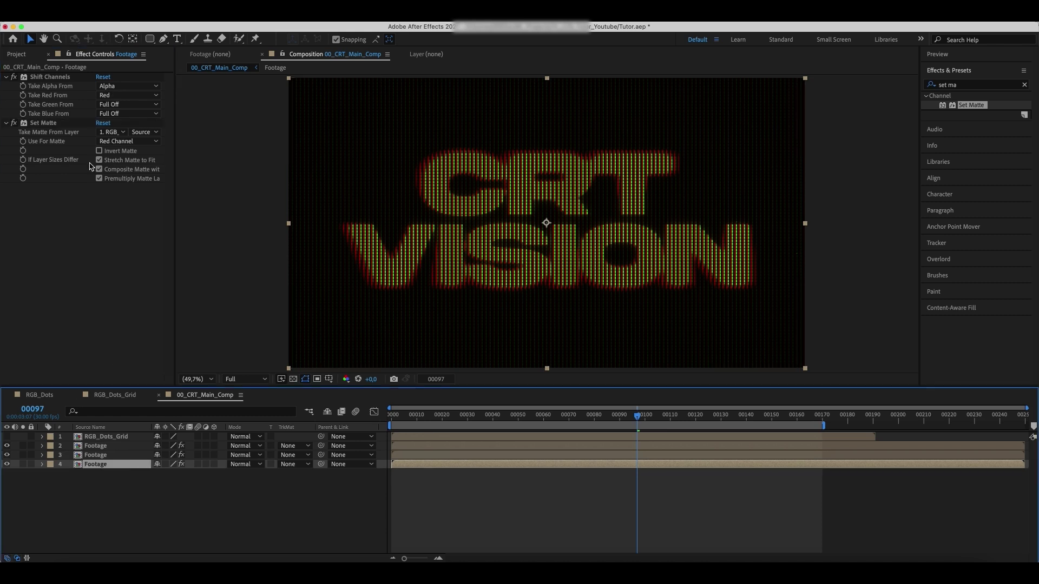
click(113, 97)
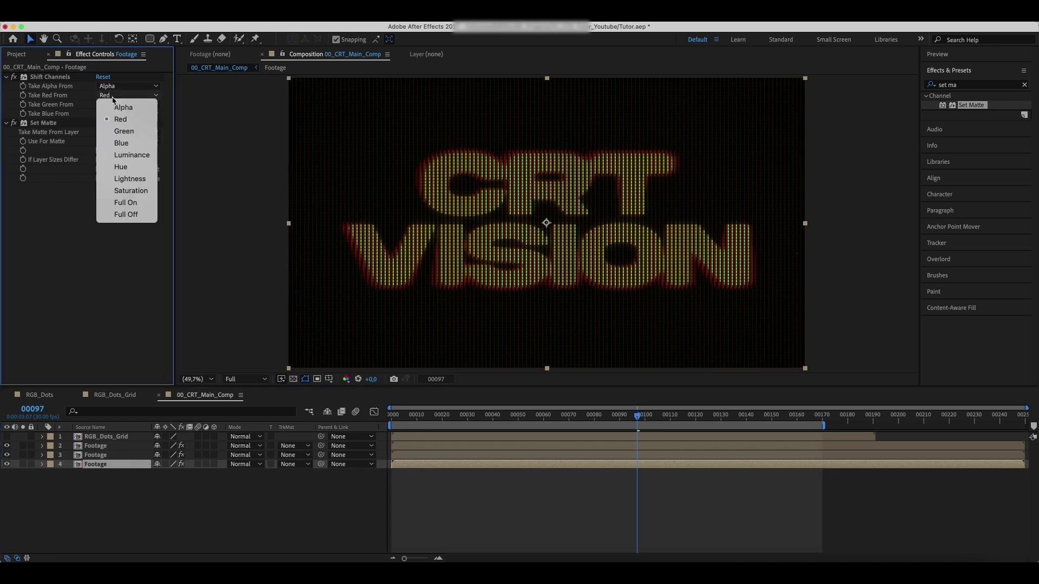
click(131, 219)
click(124, 114)
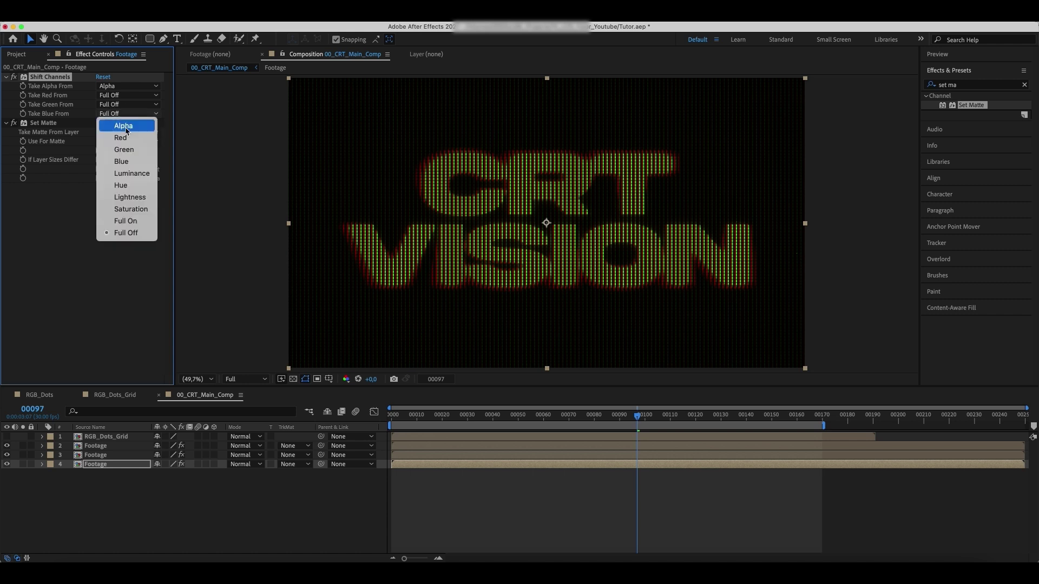
click(128, 161)
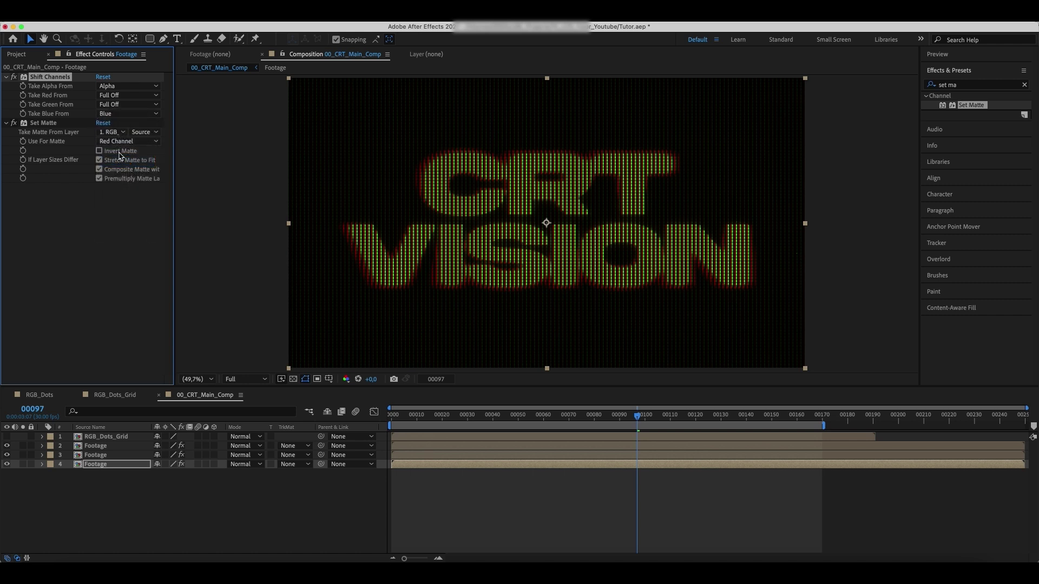
click(115, 141)
click(128, 177)
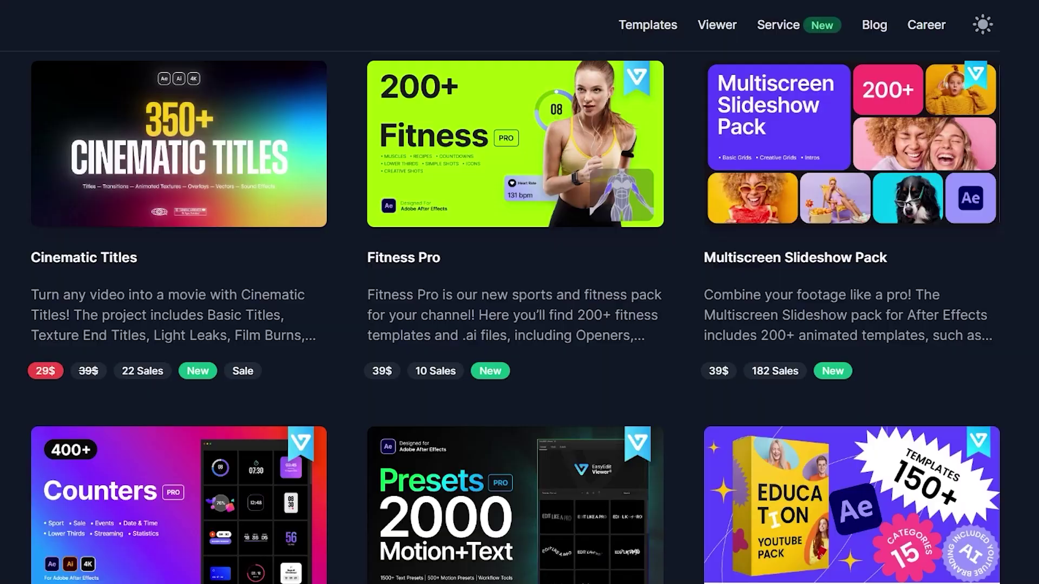
- Scroll through the template store's catalog categories and product cards
scroll(515, 318, down, 5)
scroll(515, 318, down, 7)
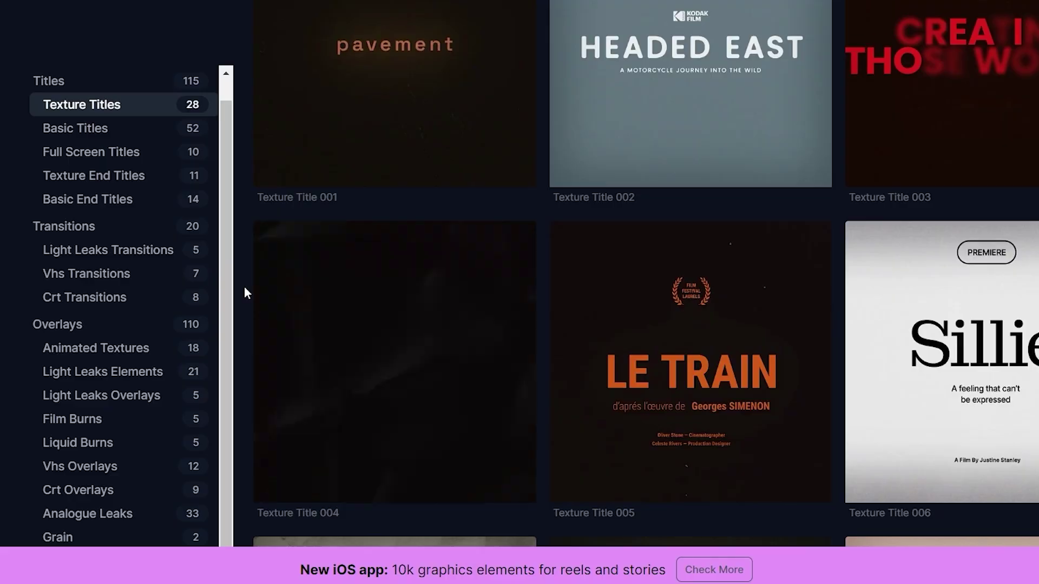
scroll(245, 290, down, 3)
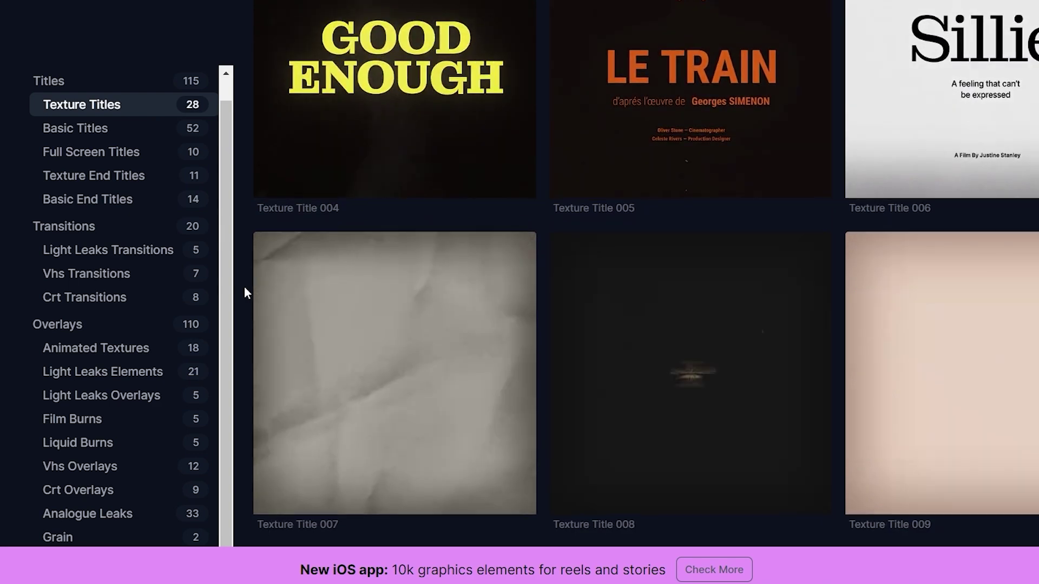
scroll(245, 287, down, 2)
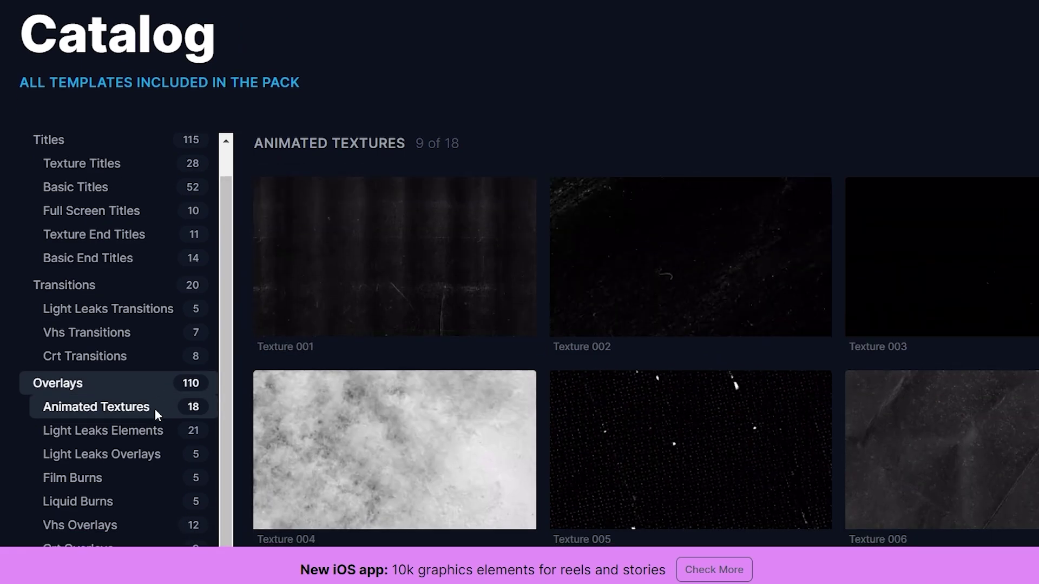
scroll(155, 408, down, 1)
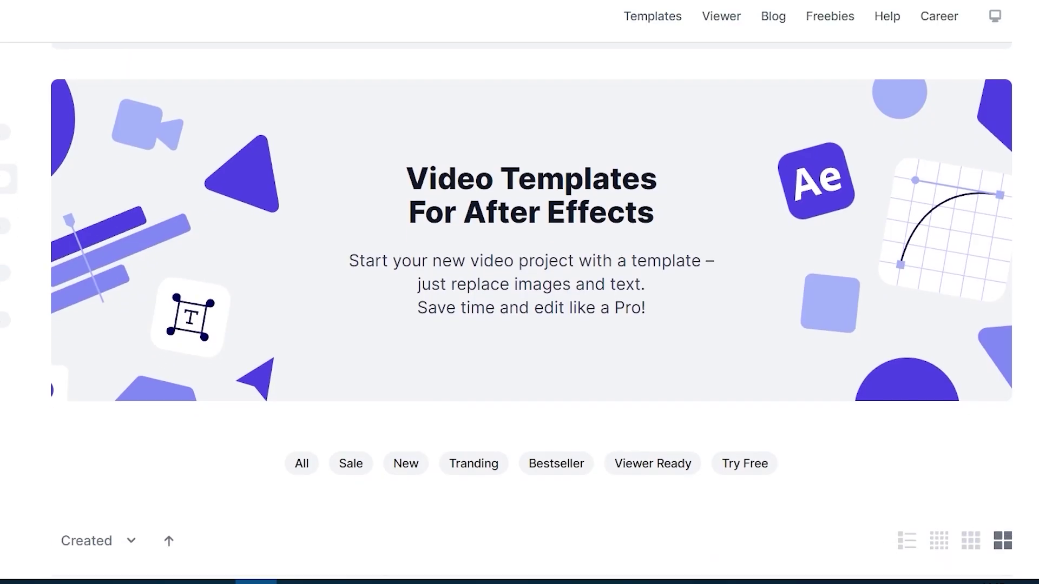
scroll(520, 292, down, 5)
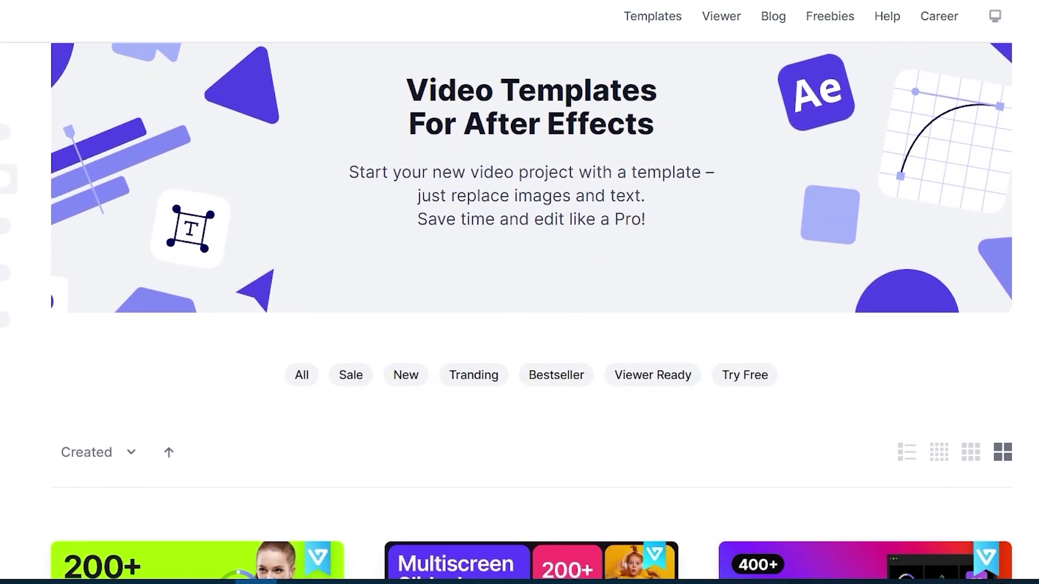
scroll(520, 292, down, 5)
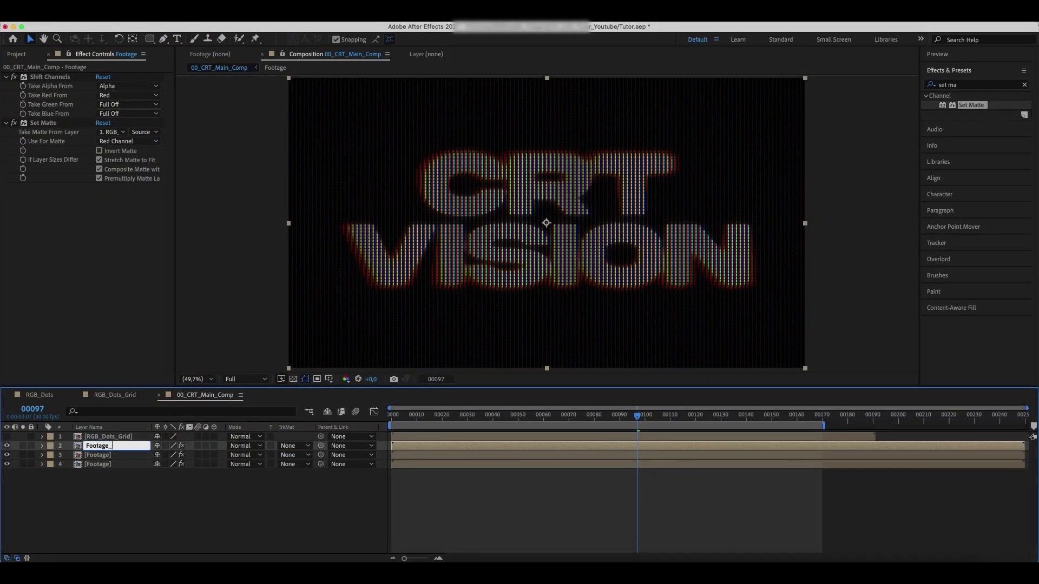
- Rename the Footage layers Footage_R, Footage_G and Footage_B, then begin adding a new layer
key(Return)
key(ctrl+Down)
key(Return)
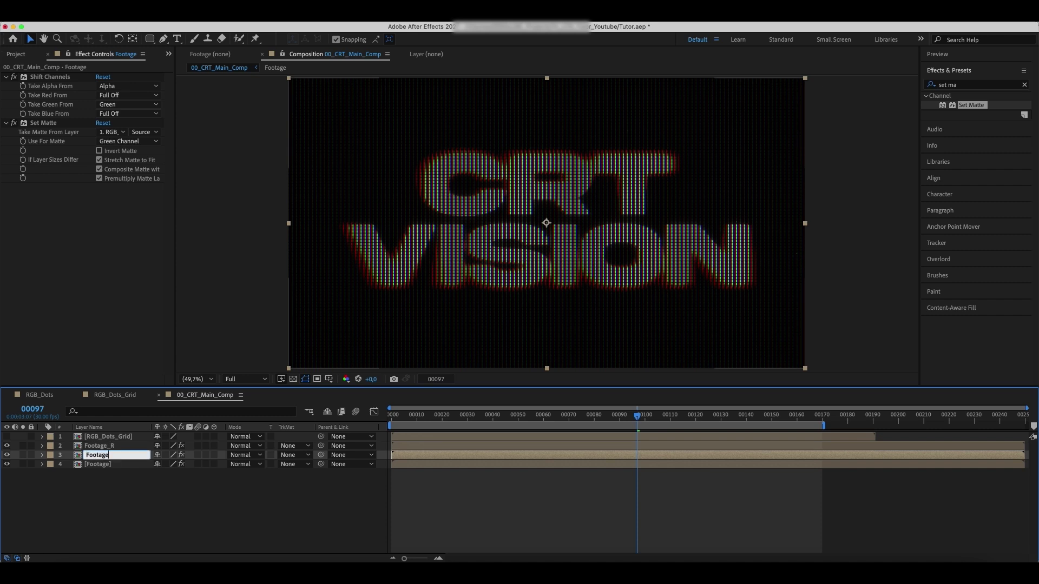
key(Return)
key(ctrl+Down)
key(Return)
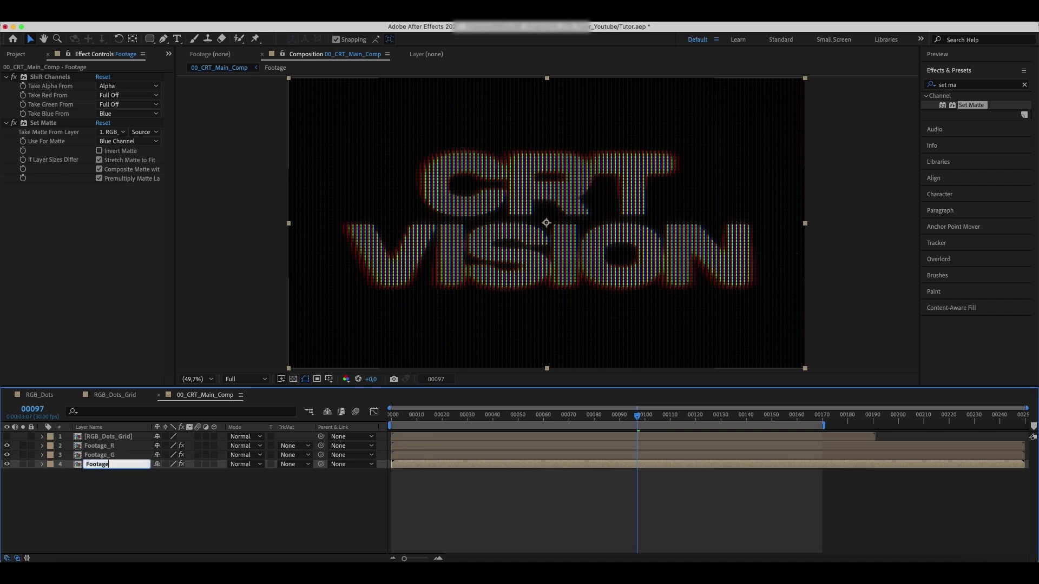
text(_B)
right_click(112, 415)
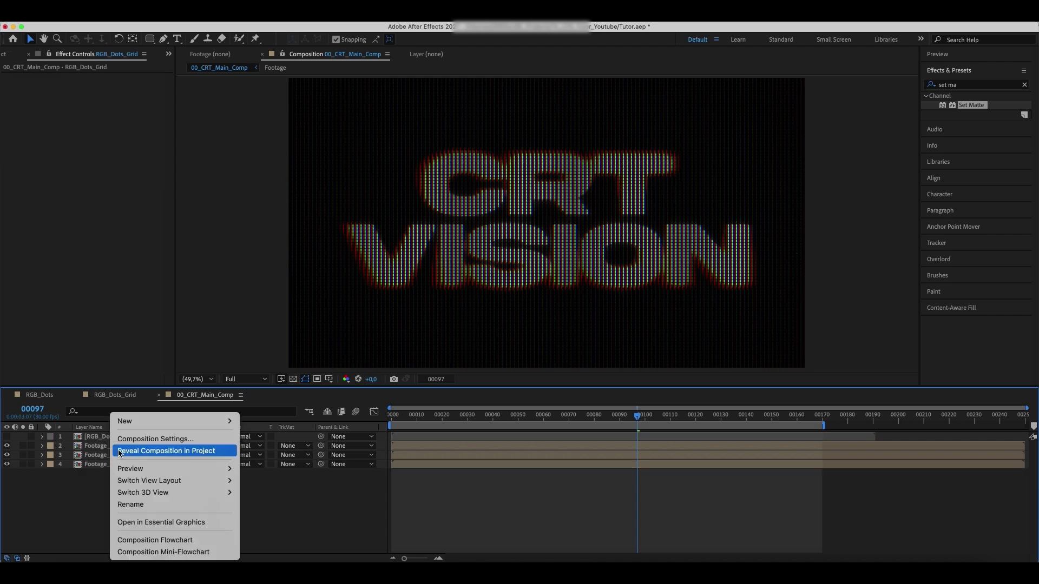
mouse_move(162, 421)
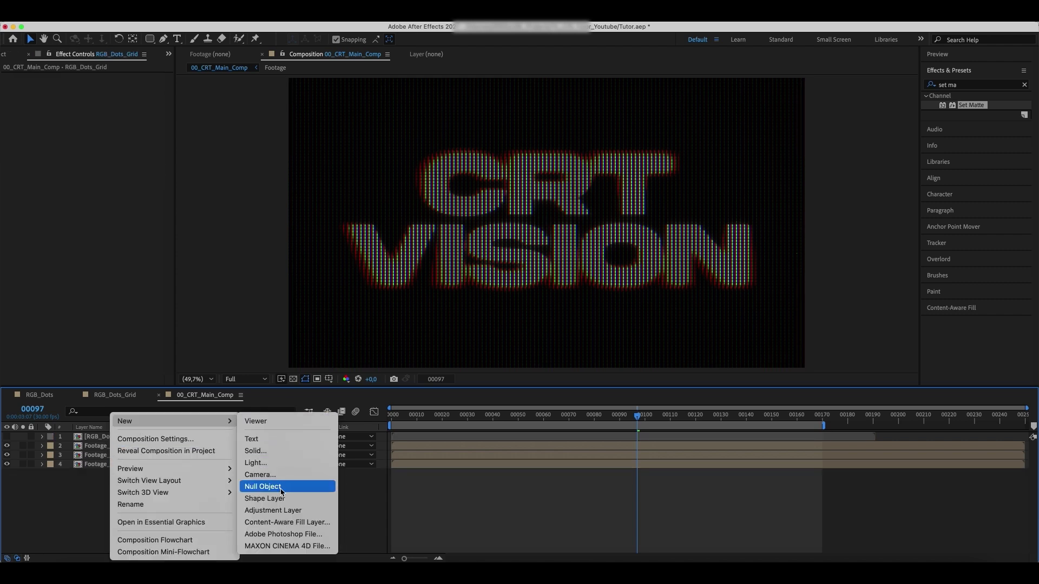
- Add an adjustment layer and give it a Gaussian Blur with Blurriness 5
click(287, 512)
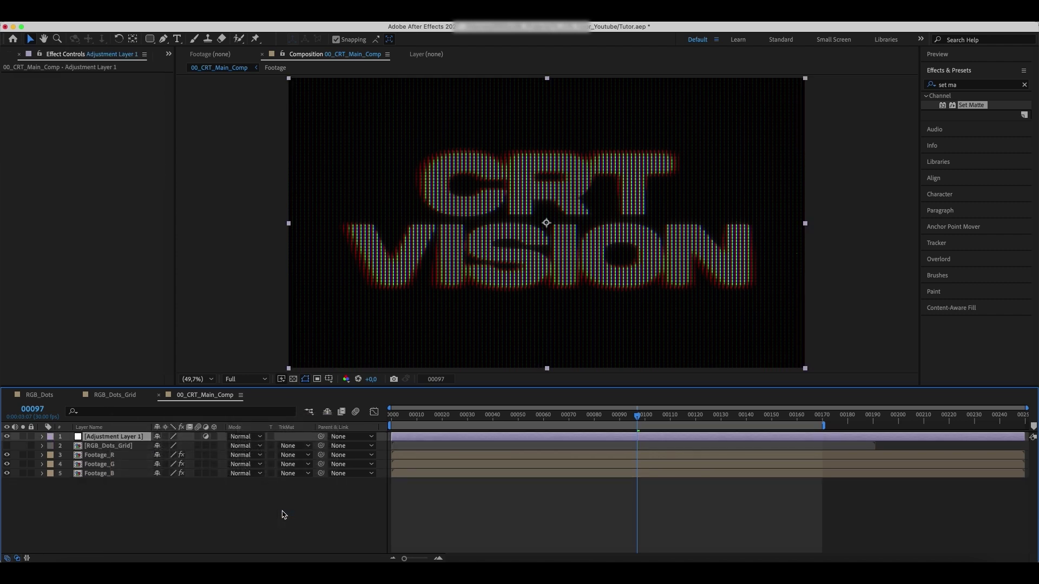
click(1024, 85)
text(gauss)
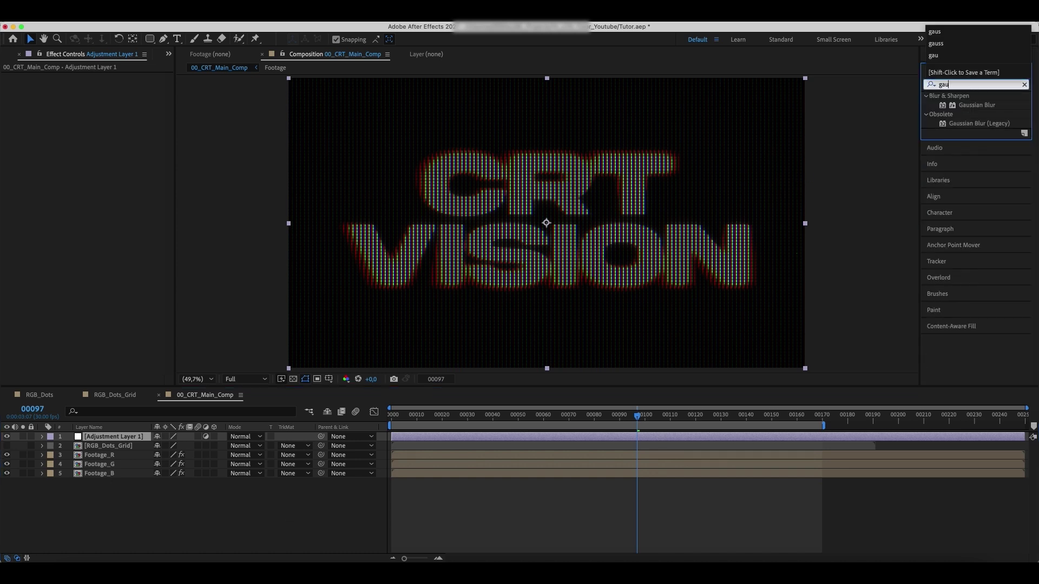
double_click(994, 105)
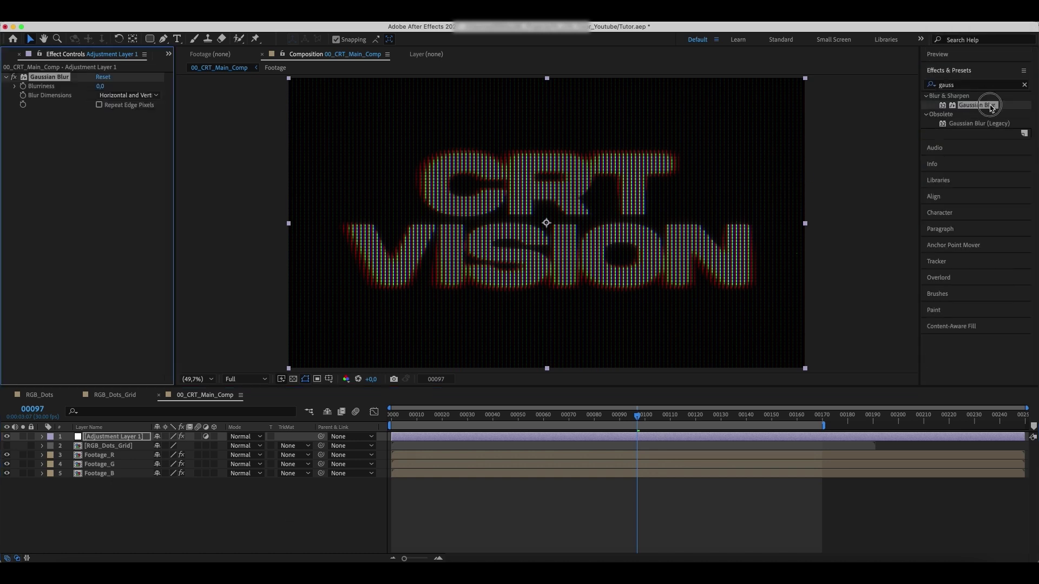
key(slash)
key(period)
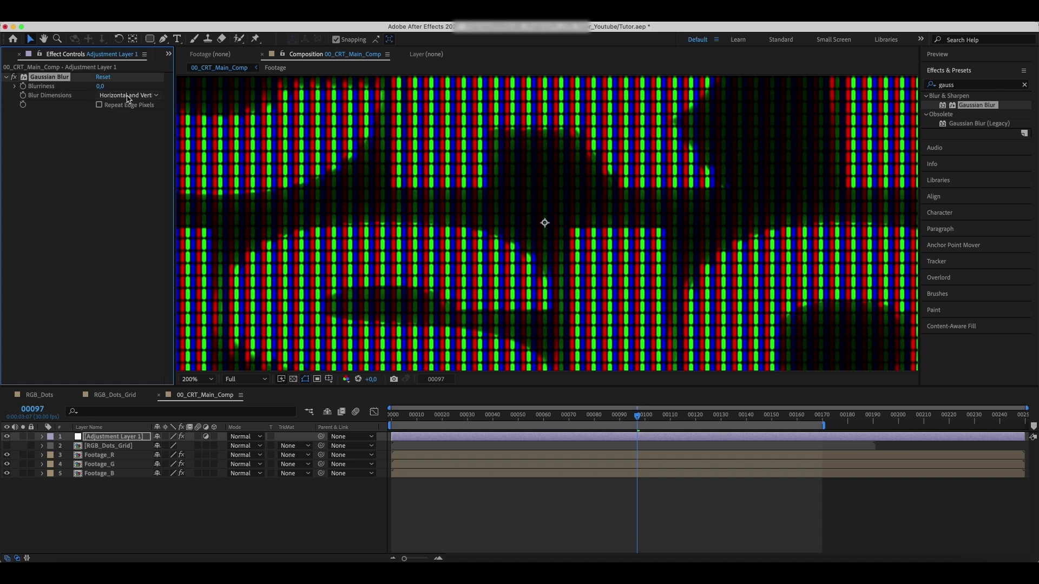
click(101, 86)
text(5)
key(Return)
- Zoom in to check the blurred dots, then fit the composition back in view
key(period)
key(period)
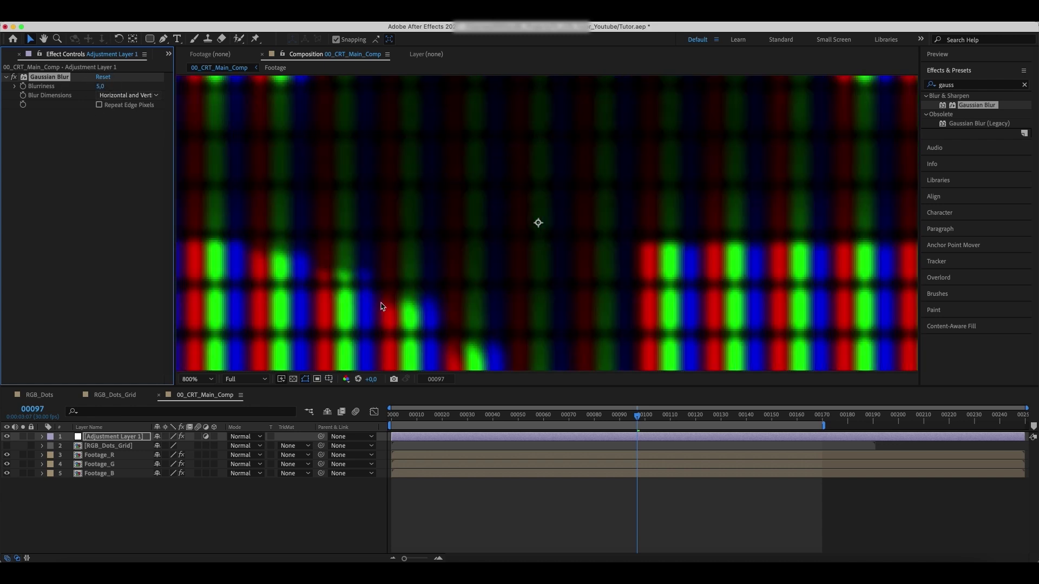
click(211, 379)
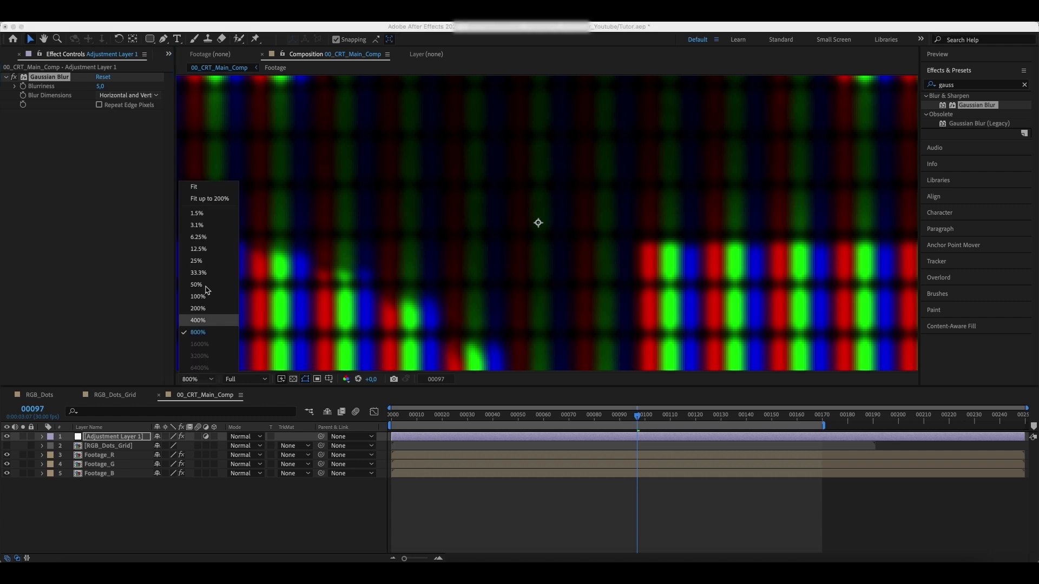
click(210, 200)
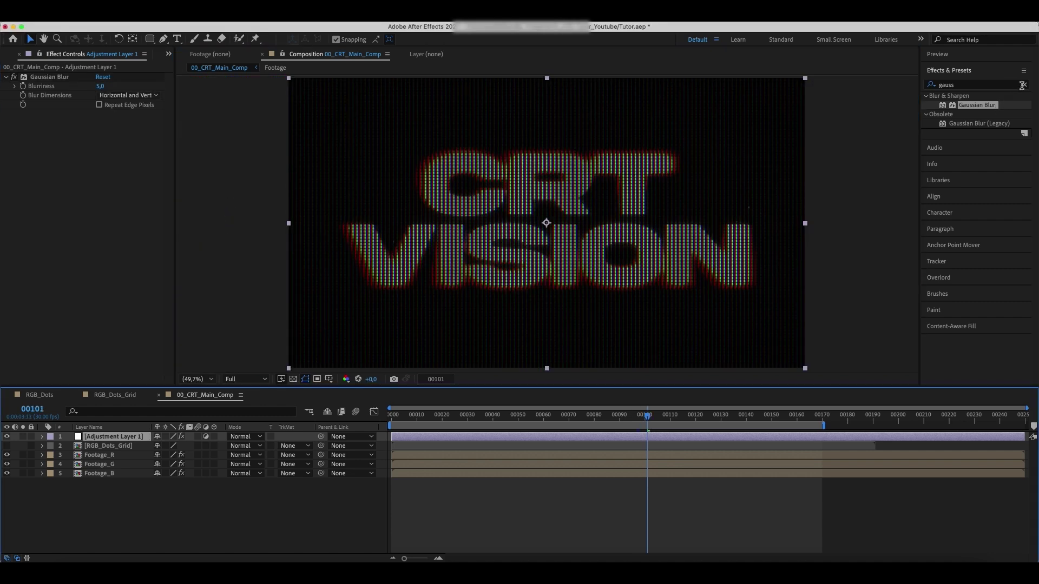
click(1022, 85)
click(987, 85)
- Apply Glow to the adjustment layer with Threshold 100% and Radius 5
text(glow)
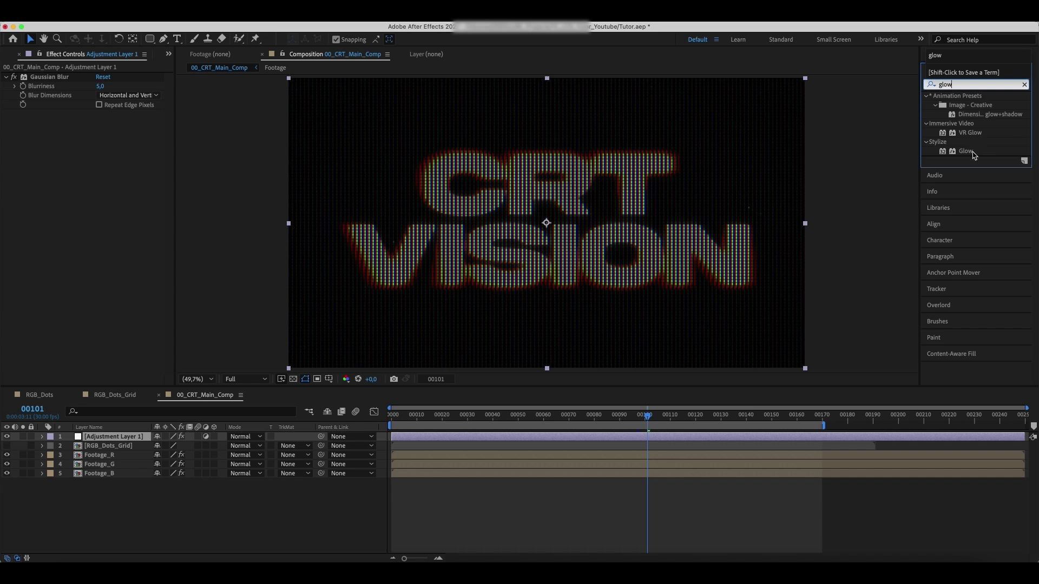
double_click(967, 151)
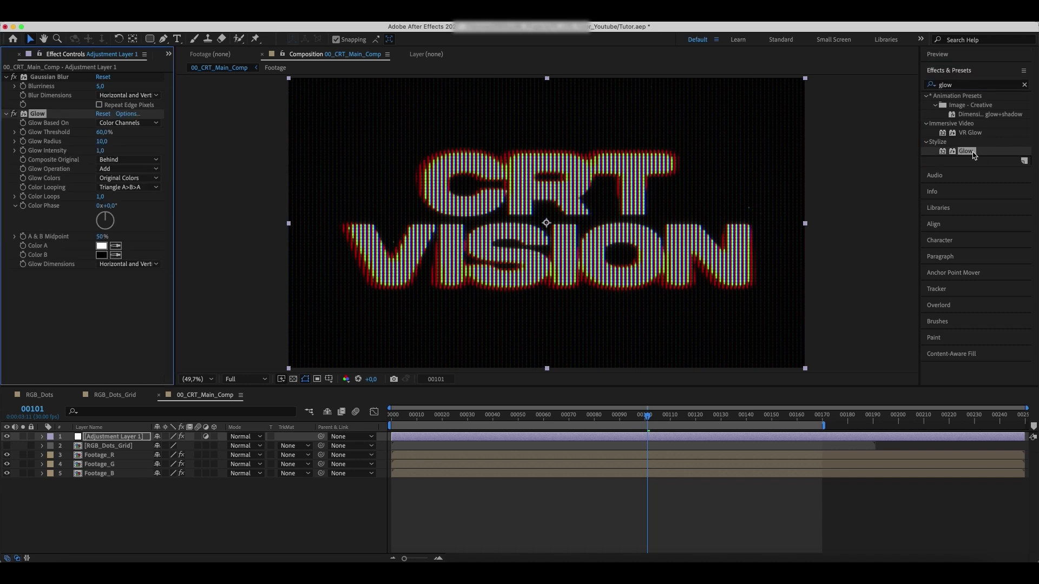
click(105, 132)
text(100)
key(Return)
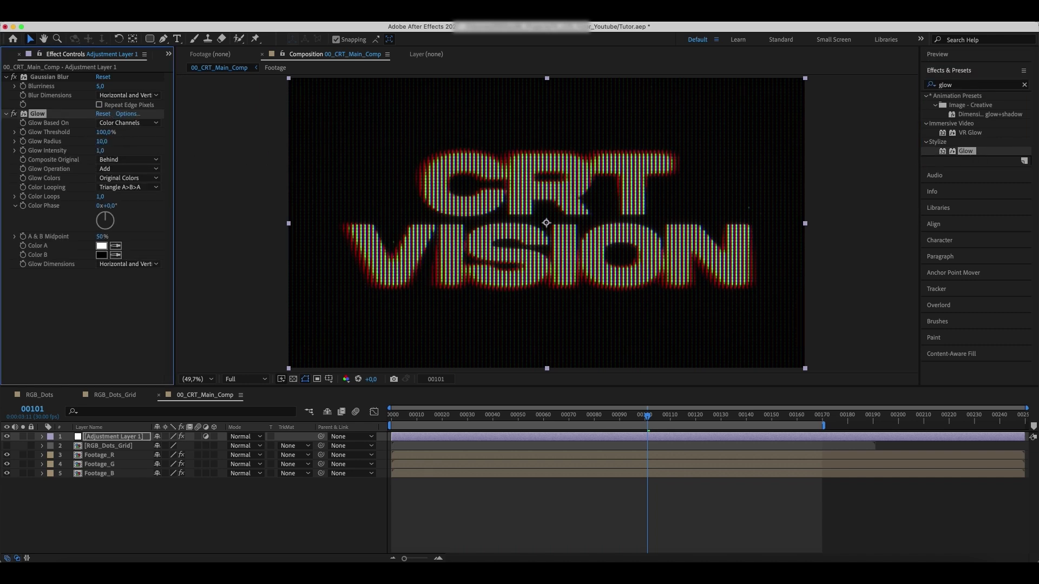
click(102, 141)
key(Return)
- Duplicate the Glow twice, giving Glow 2 Radius 10 and Glow 3 Radius 30
key(super+d)
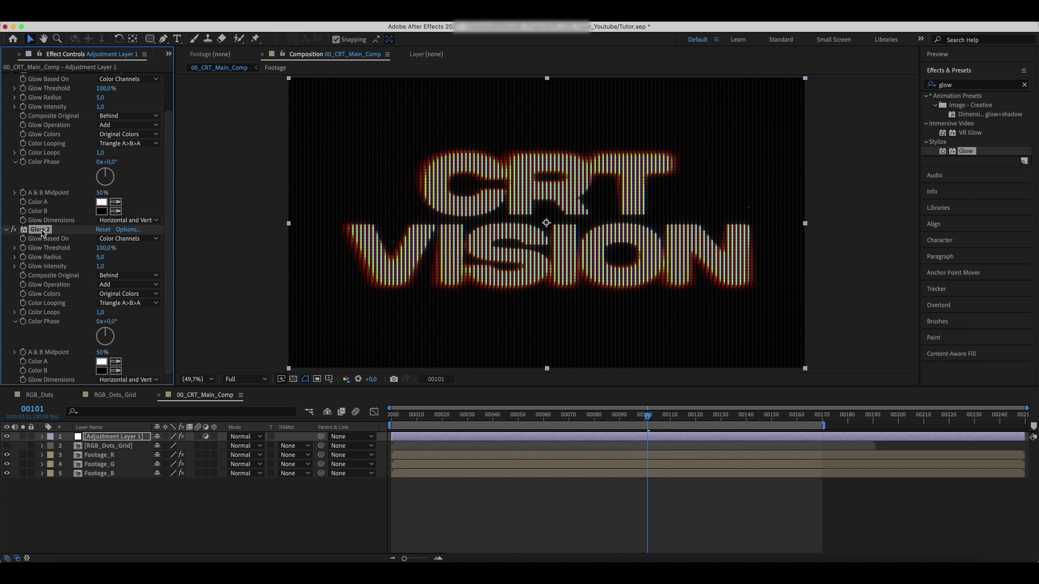
click(103, 258)
key(Return)
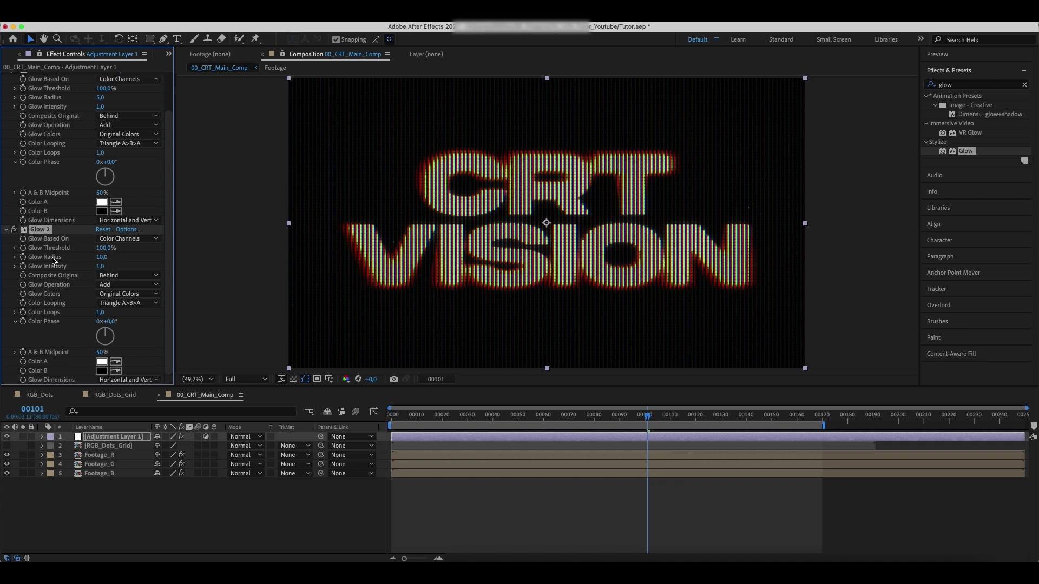
key(super+d)
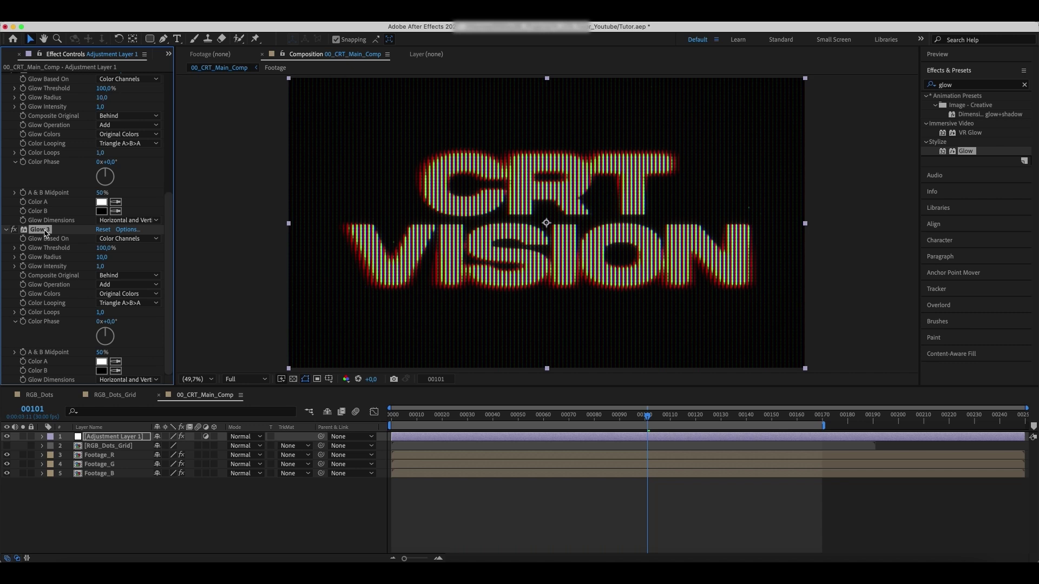
click(103, 258)
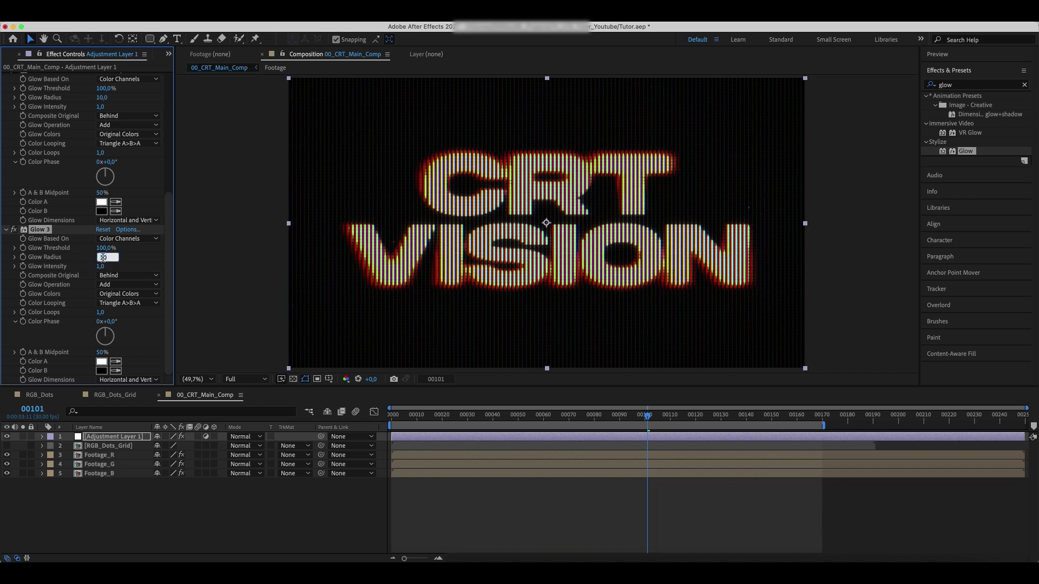
key(Return)
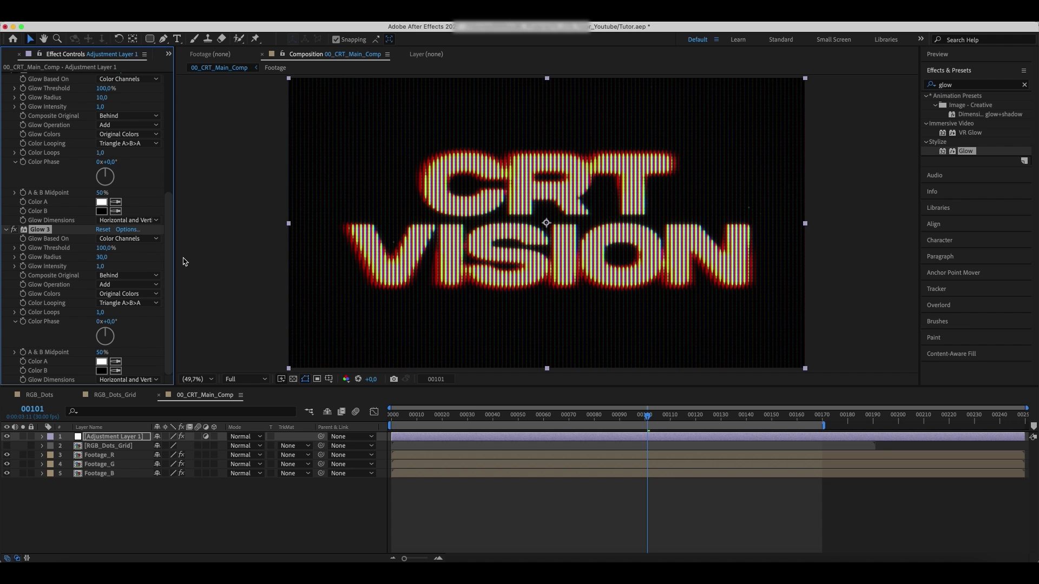
- Move the current time to frame 124 and clear the Effects search
mouse_move(165, 268)
mouse_down()
mouse_move(165, 151)
mouse_move(165, 260)
mouse_up()
click(706, 415)
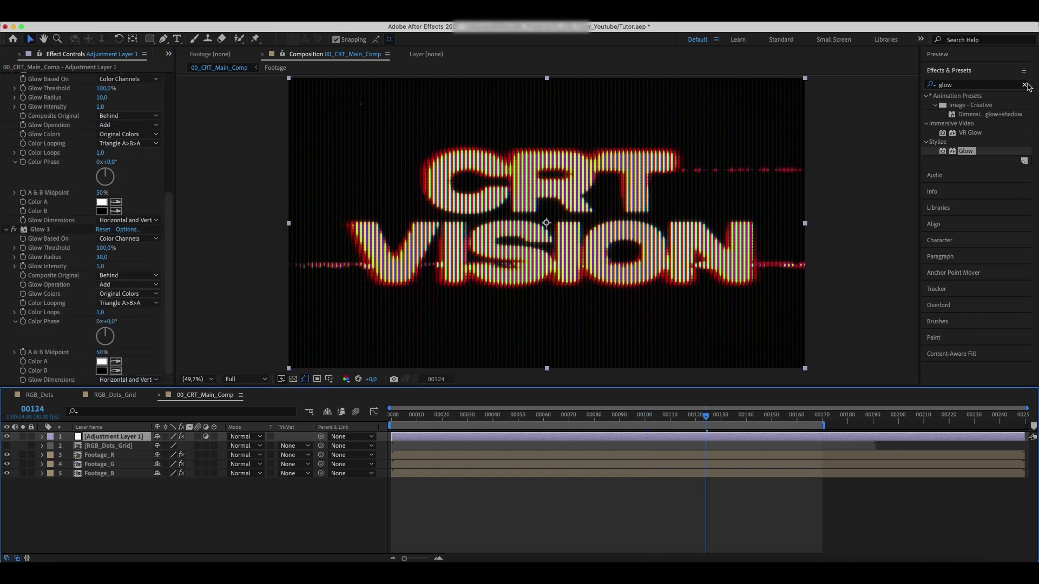
click(1026, 85)
click(1013, 84)
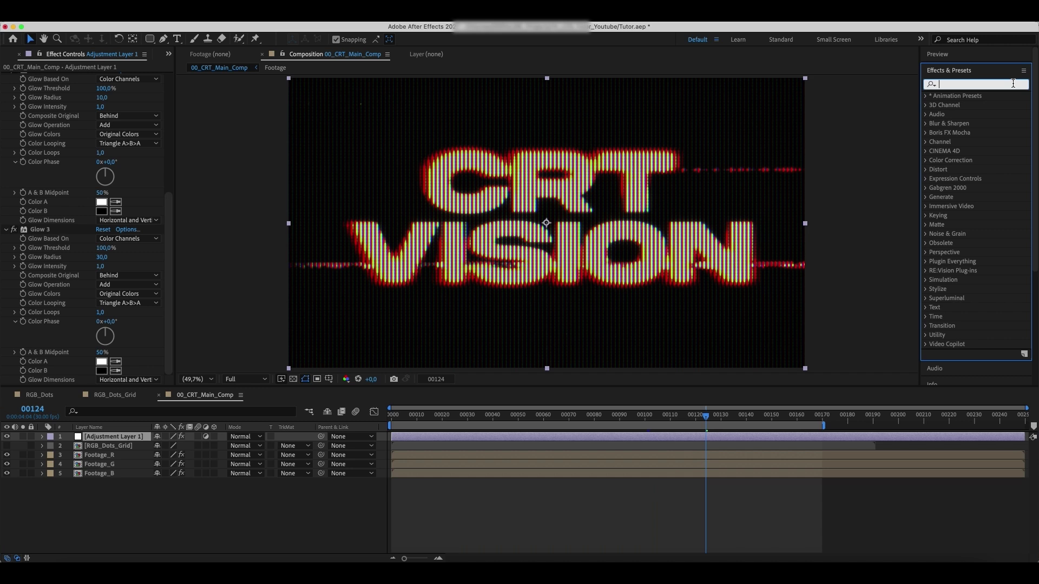
- Search 'curves' and apply the Curves effect to the adjustment layer
text(curves)
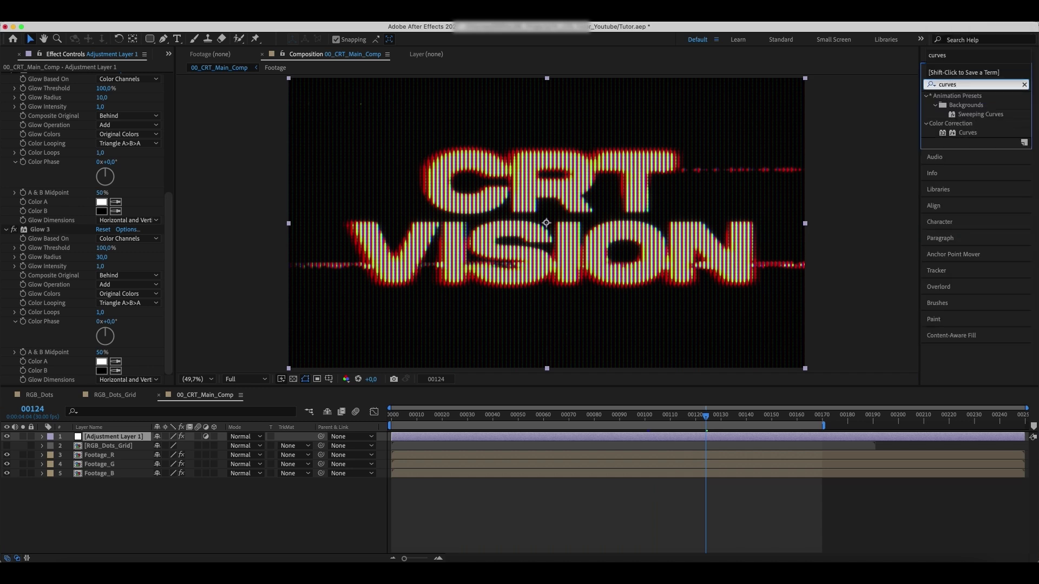
click(974, 135)
double_click(969, 133)
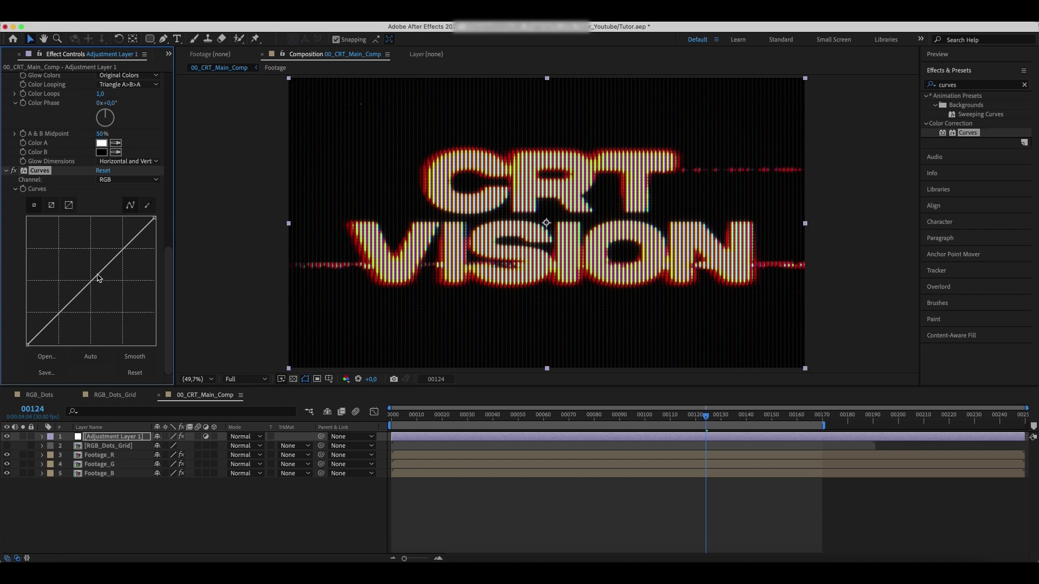
- Bow the RGB curve upward to brighten the text, then preview from the start
click(96, 272)
drag(97, 273, 78, 253)
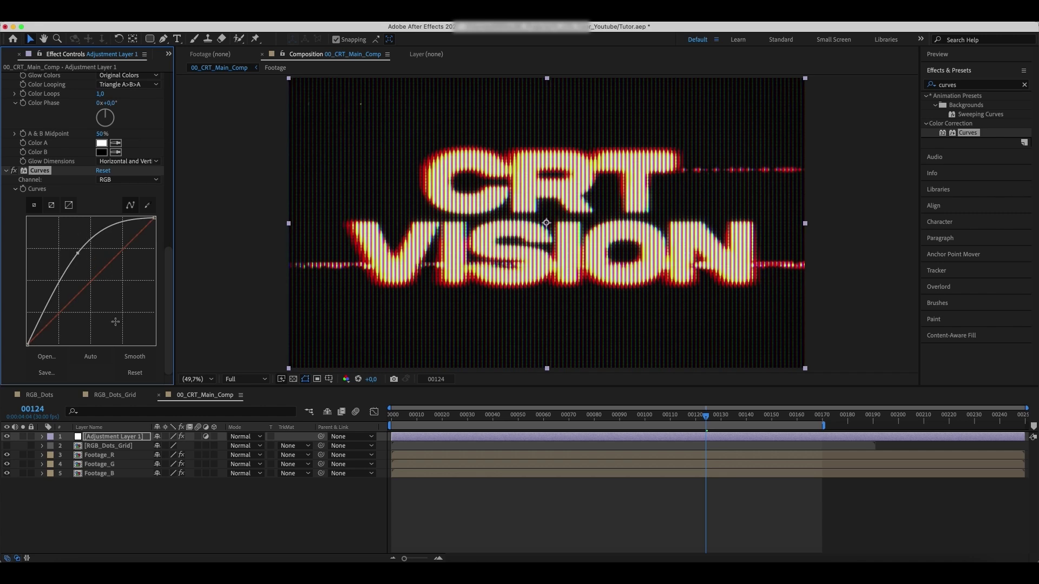
drag(73, 256, 80, 261)
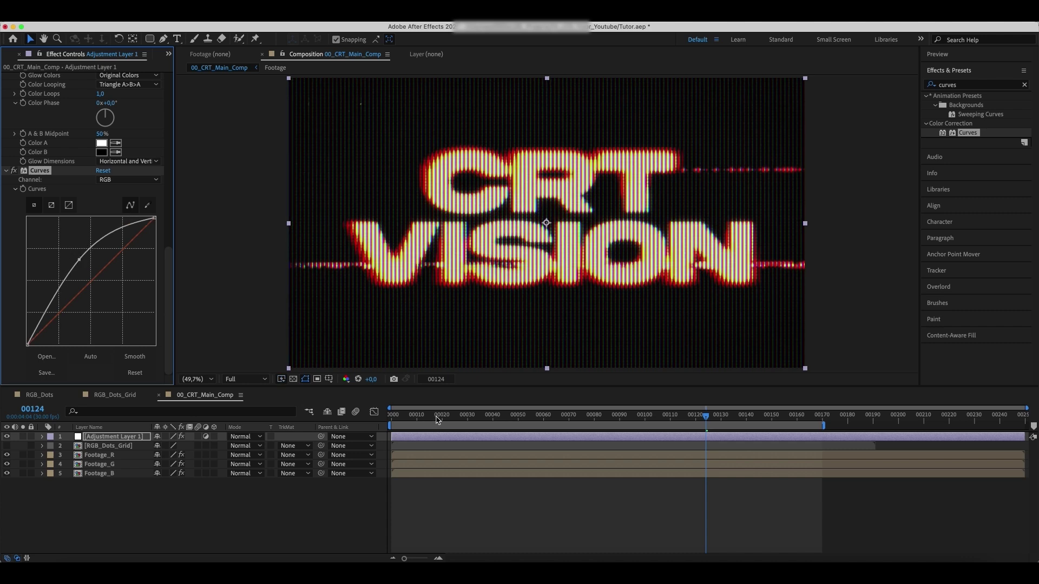
drag(438, 420, 383, 422)
key(space)
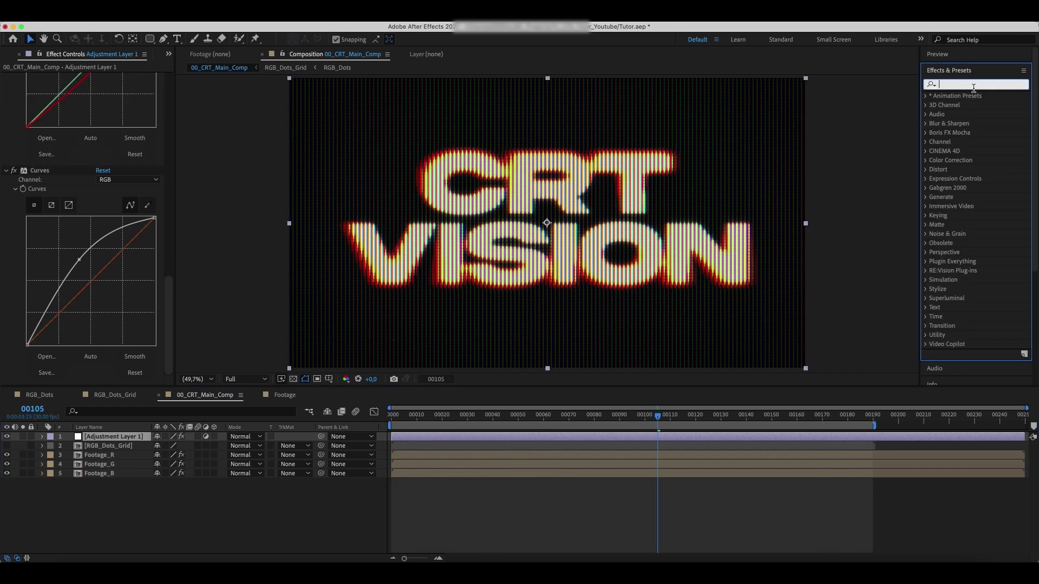
- Apply CC Lens to the adjustment layer with Size 500 and Convergence -100
text(c)
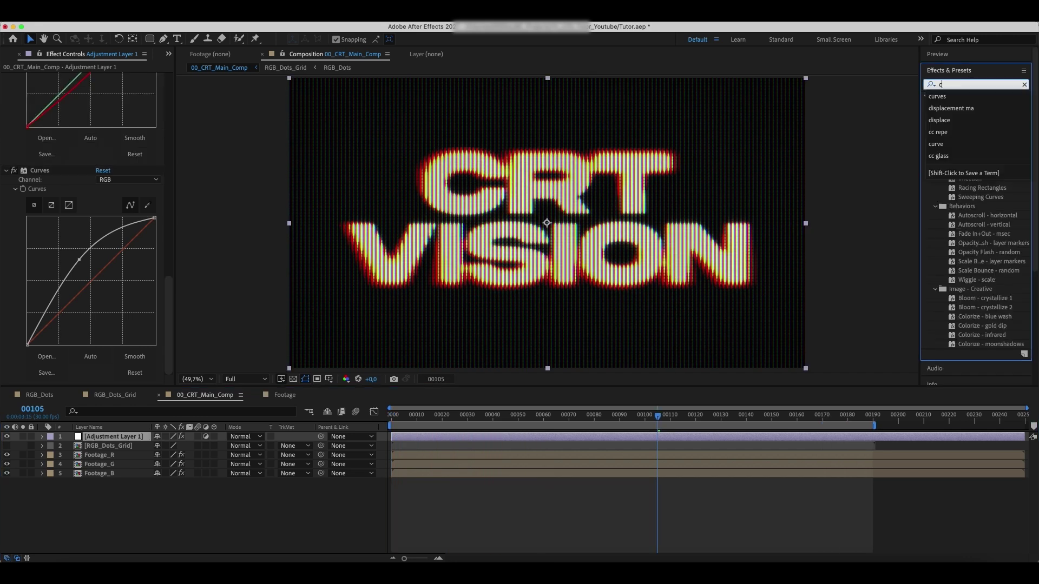
text(c len)
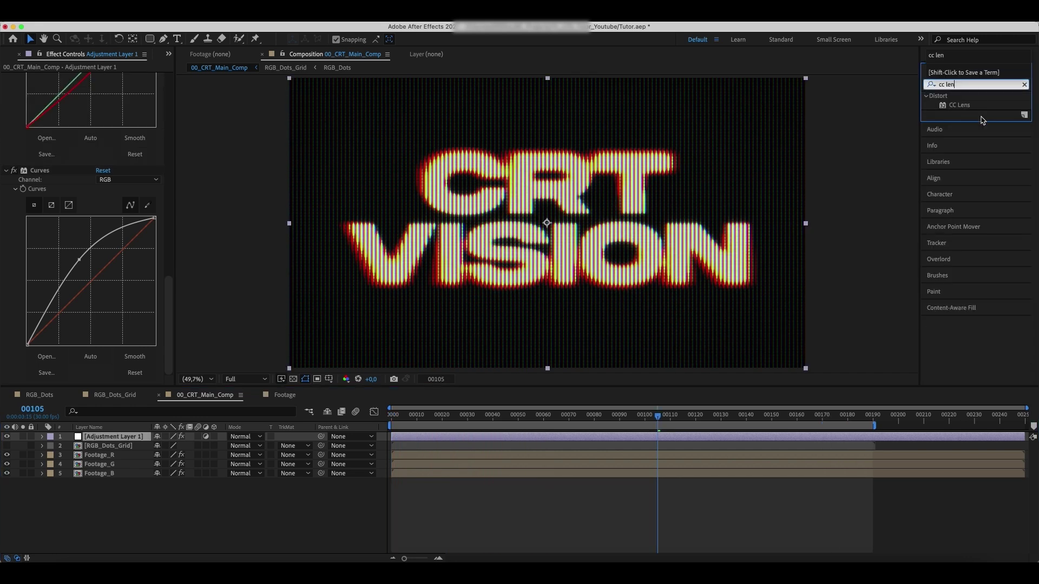
double_click(959, 105)
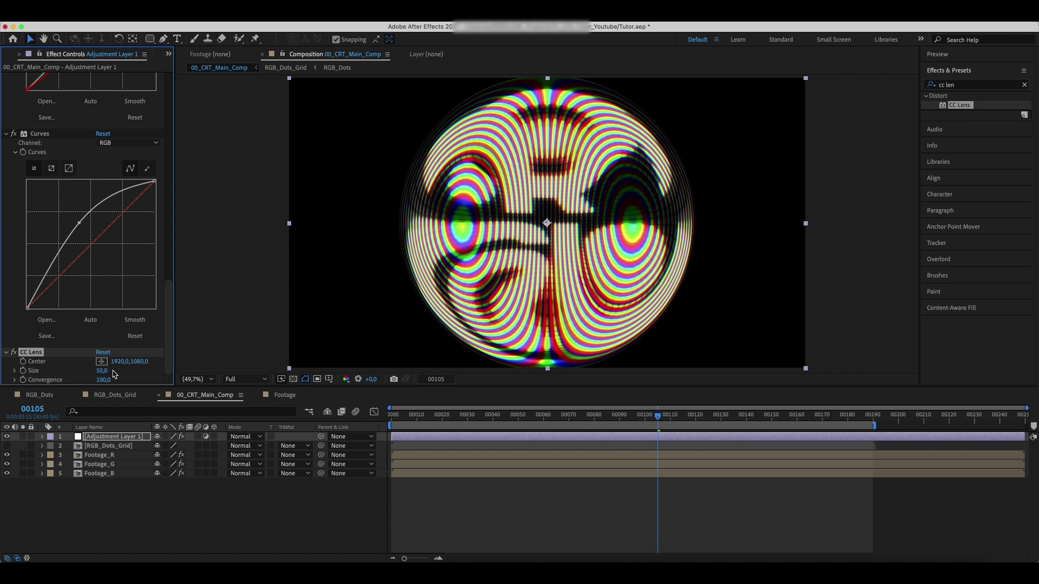
drag(101, 371, 104, 373)
click(105, 372)
text(50)
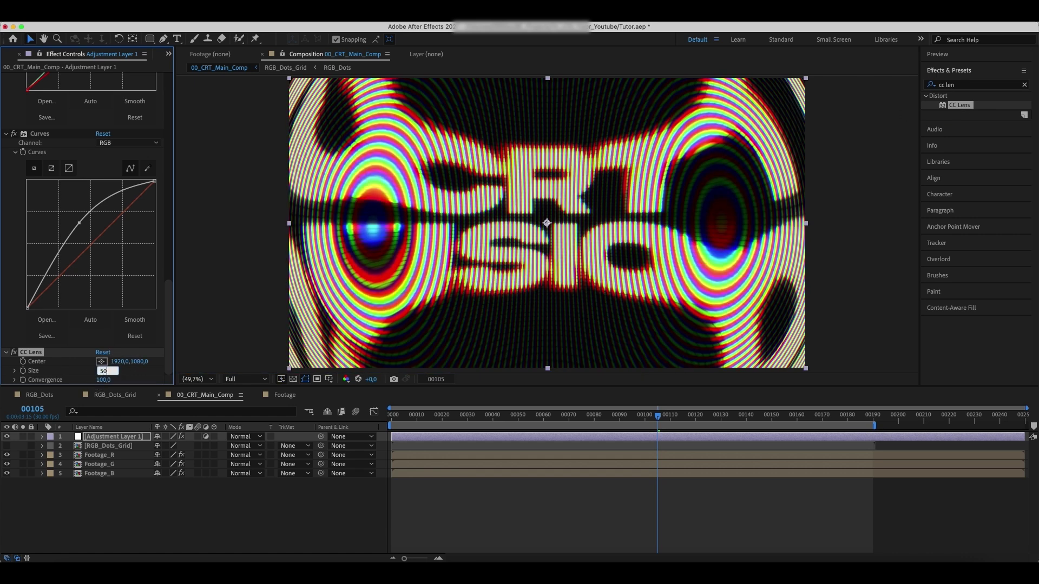
text(0)
key(Return)
click(104, 379)
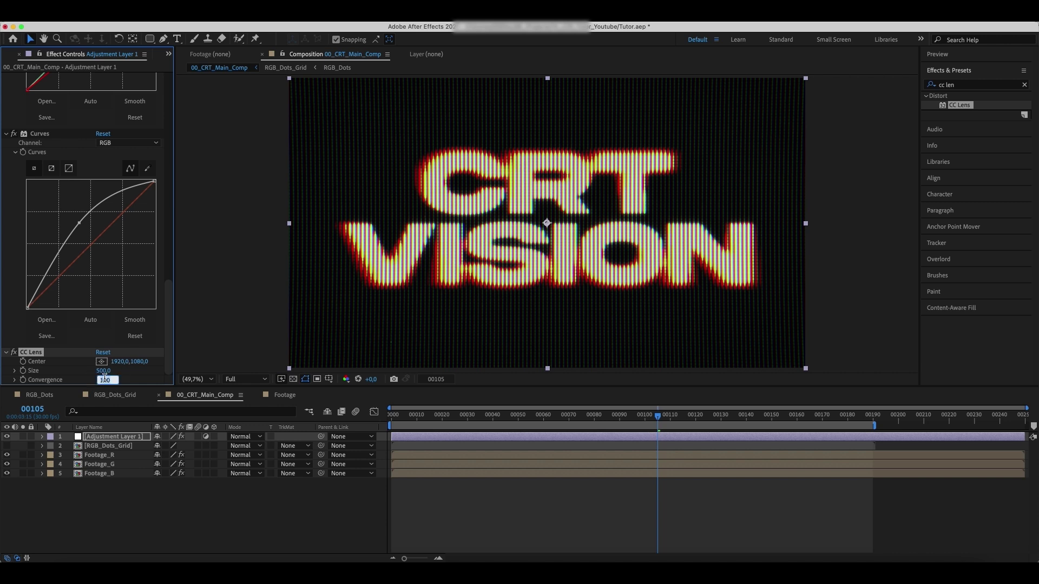
text(-100)
key(Return)
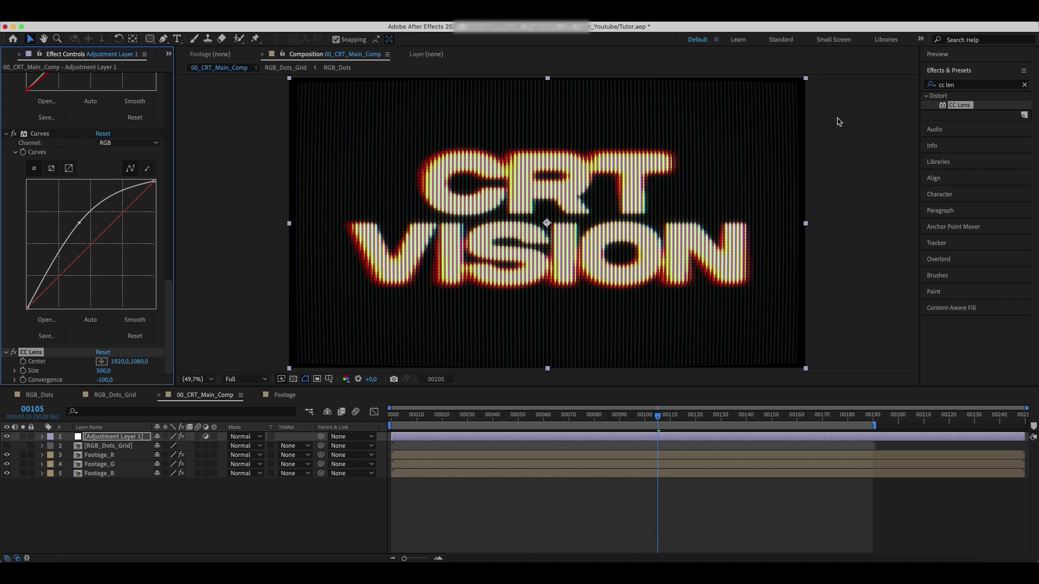
- Apply the Transform effect to the adjustment layer and set its Scale to 103.5%
click(1025, 85)
click(990, 85)
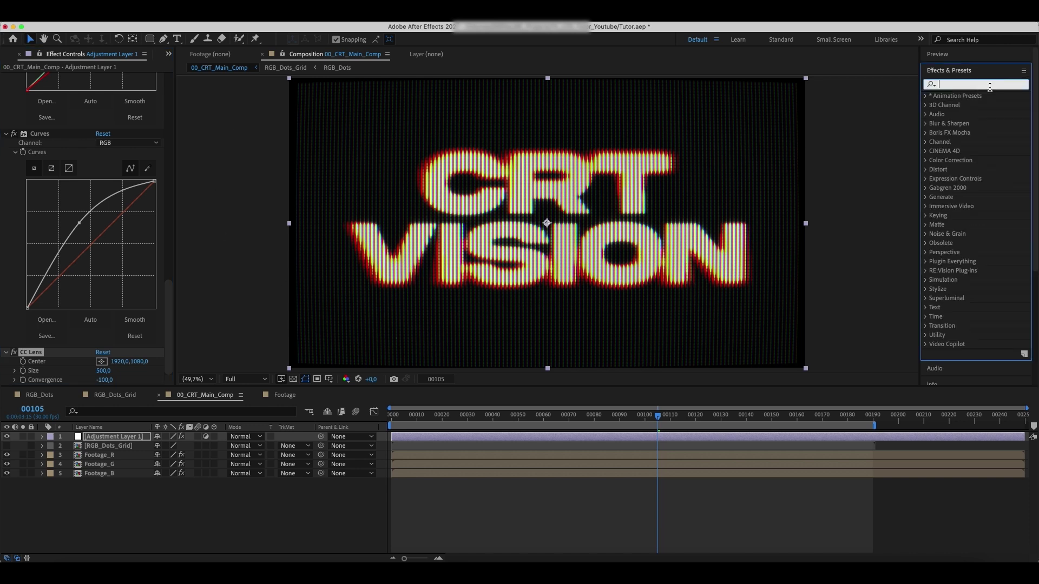
text(trans)
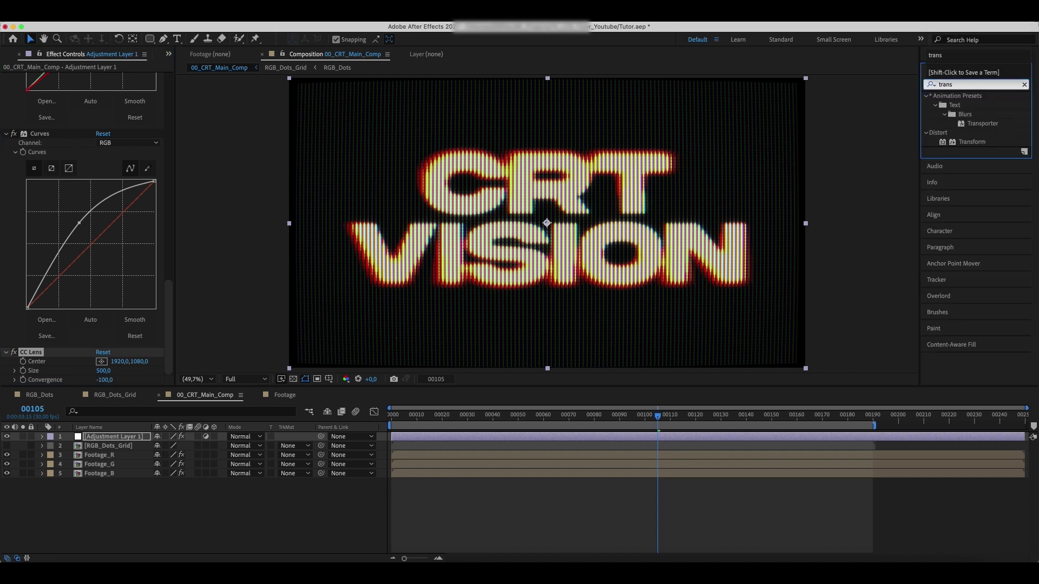
double_click(984, 144)
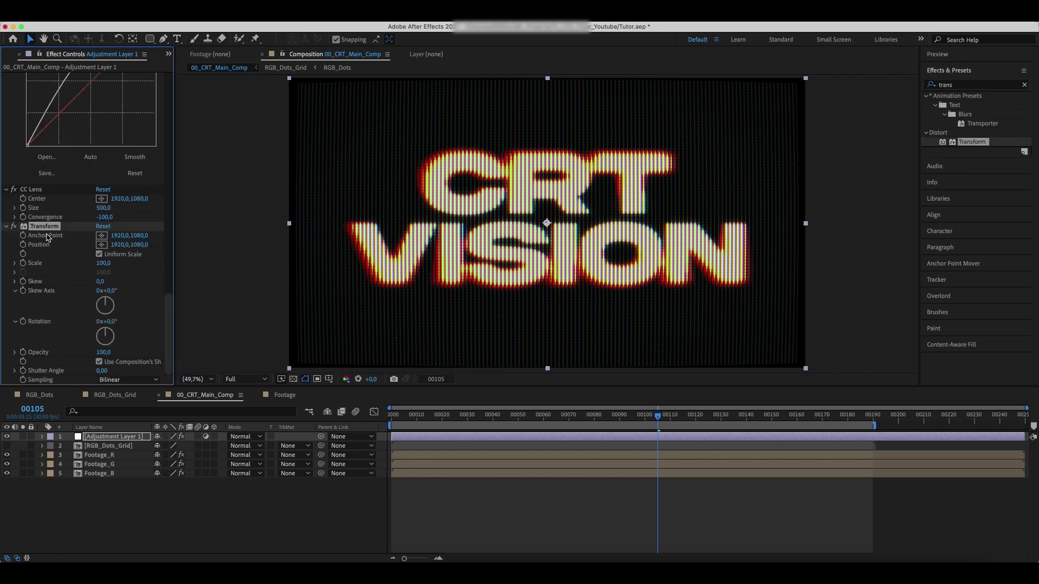
click(104, 264)
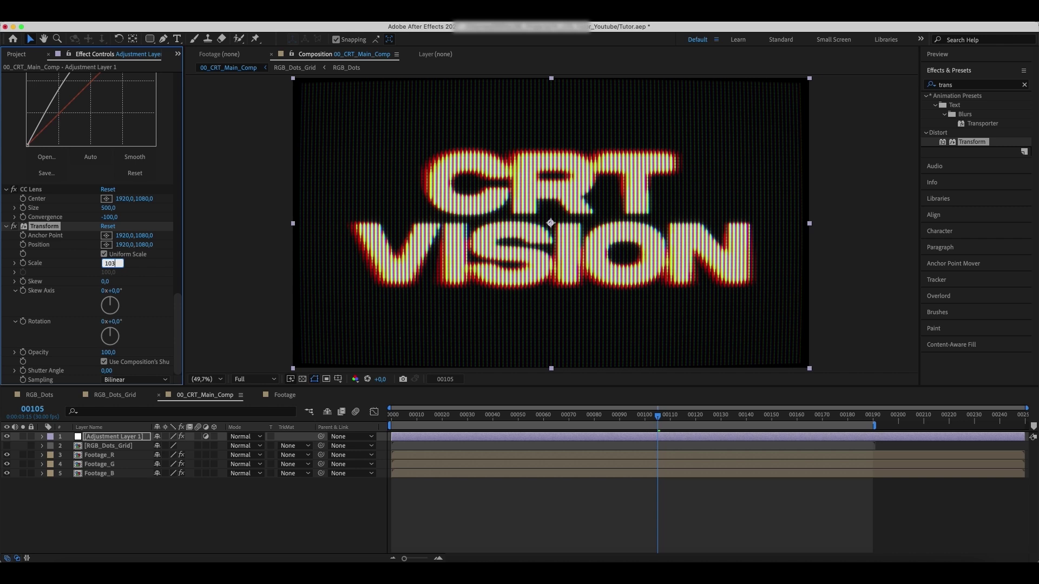
key(Return)
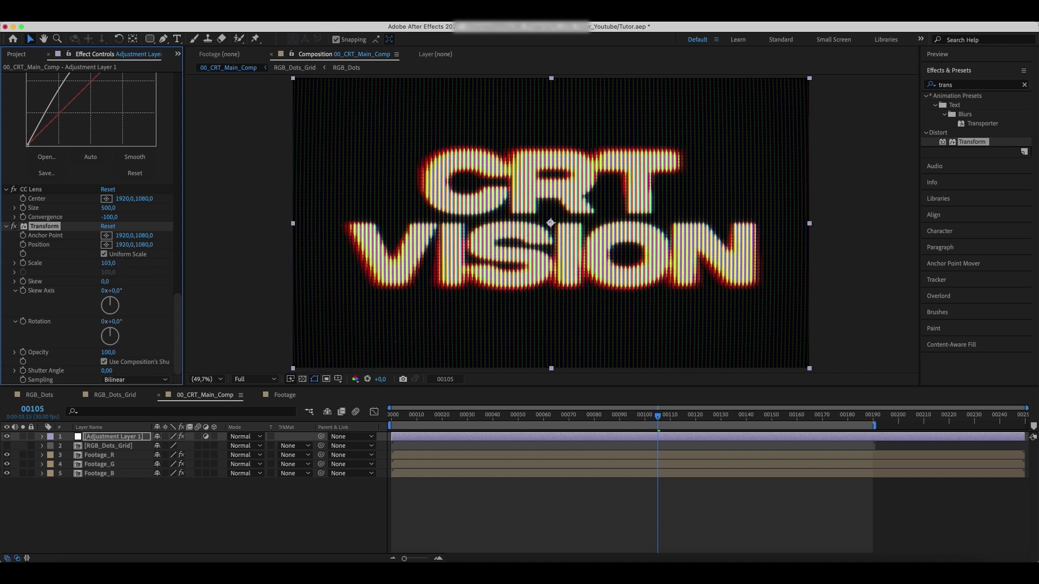
click(107, 264)
text(103.5)
key(Return)
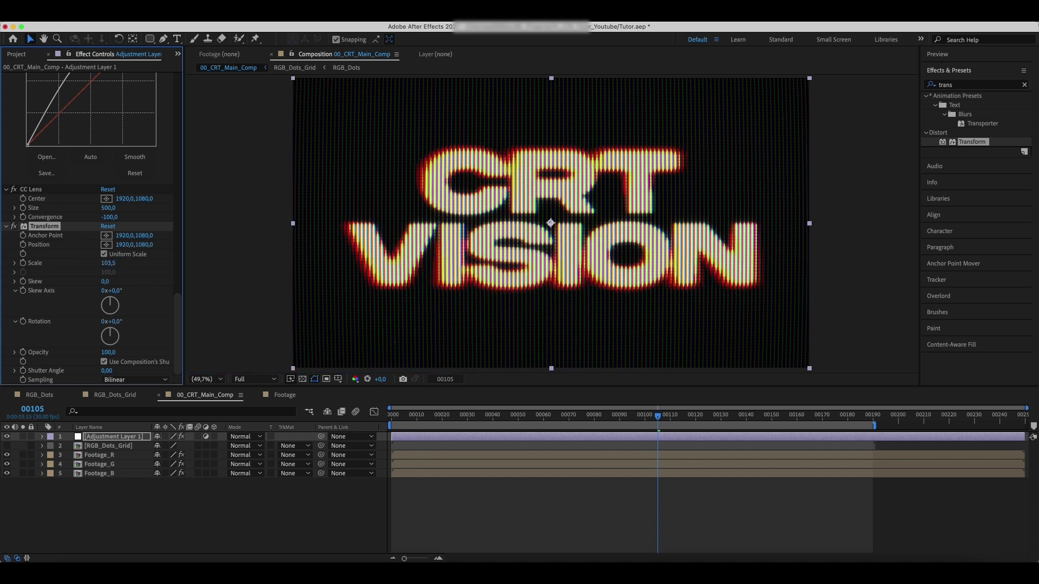